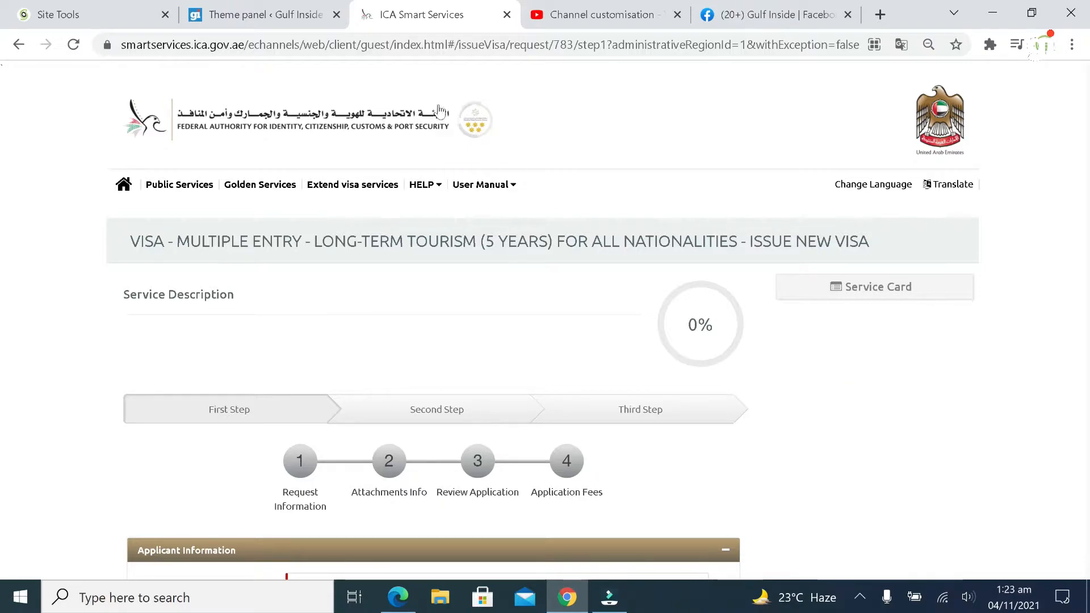
Enter the applicant's English name and paste in the applicant's Arabic name
left_click(418, 43)
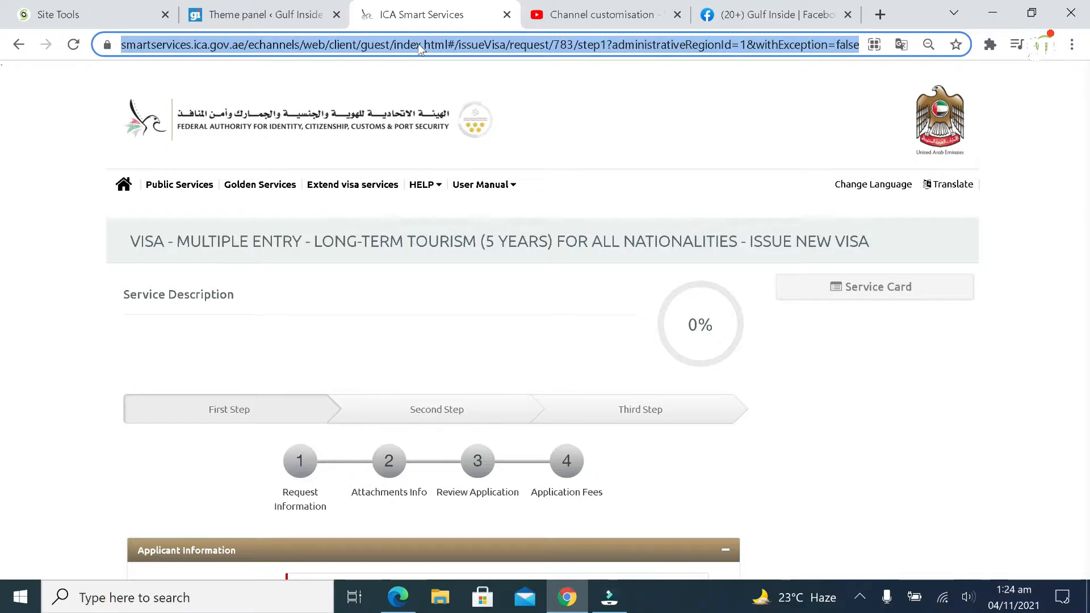
scroll(93, 323, "down", 5)
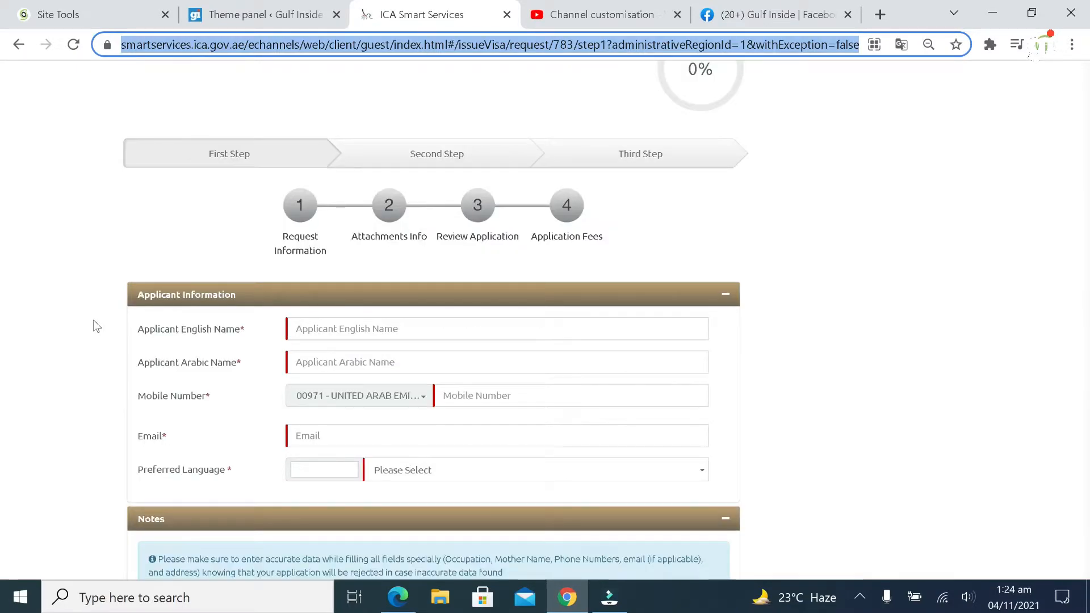
scroll(93, 324, "down", 5)
scroll(94, 324, "up", 12)
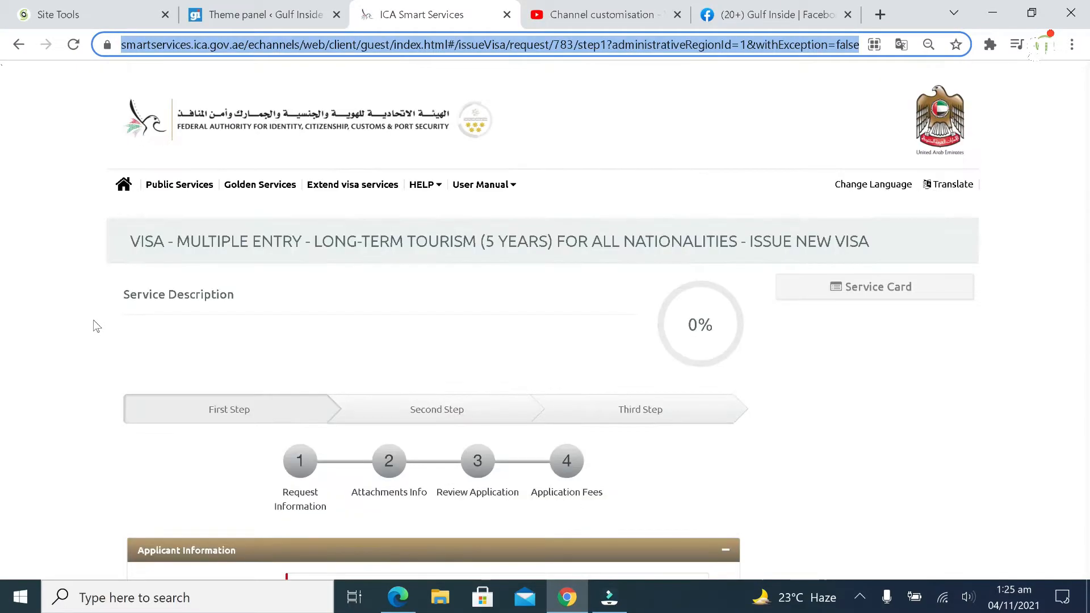
scroll(95, 325, "down", 7)
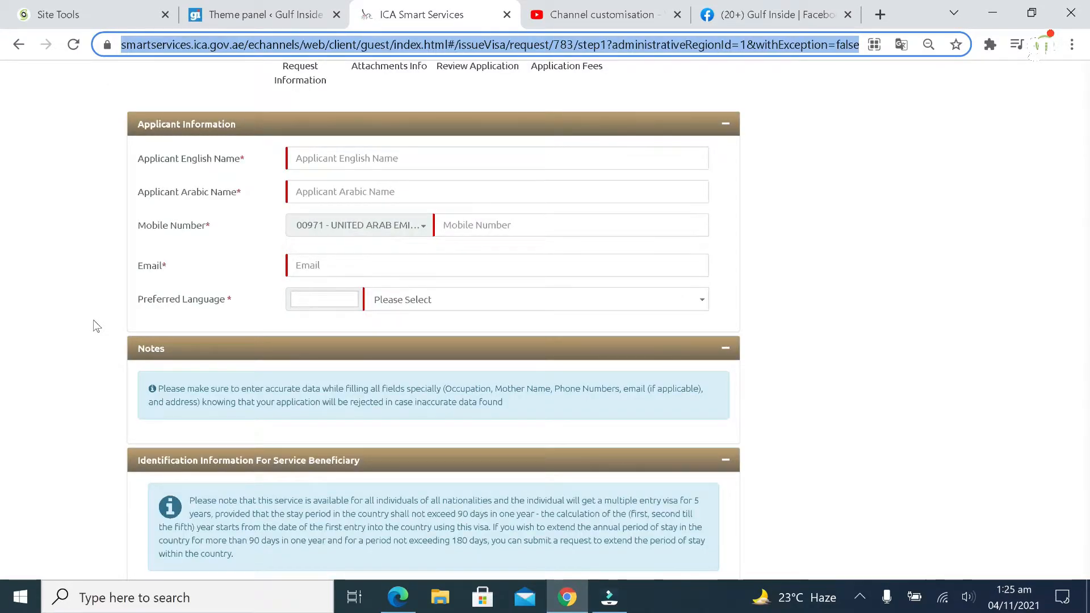
scroll(95, 325, "up", 2)
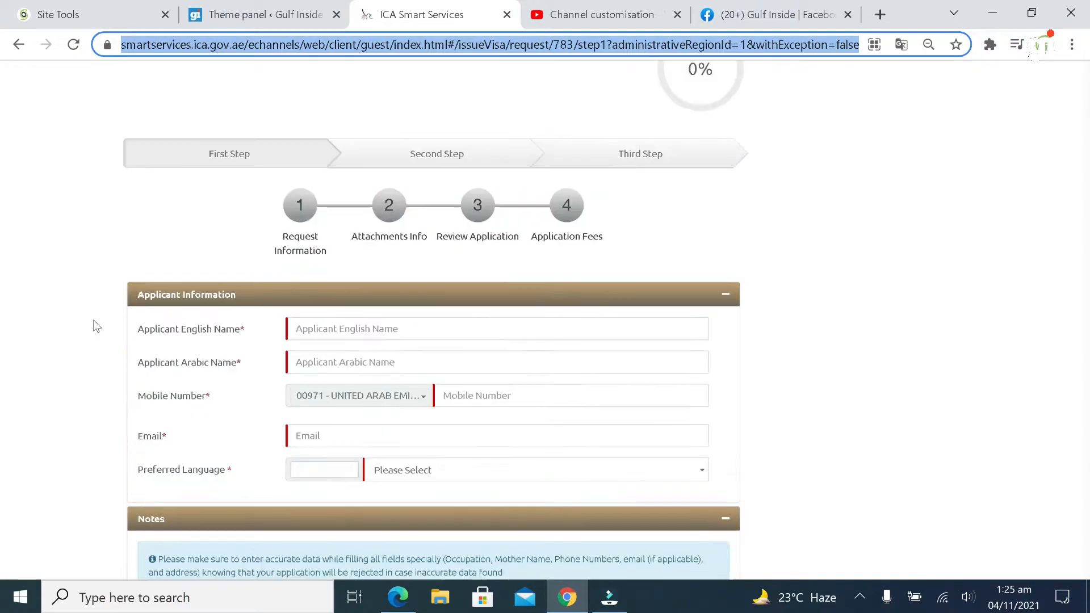
scroll(111, 313, "down", 1)
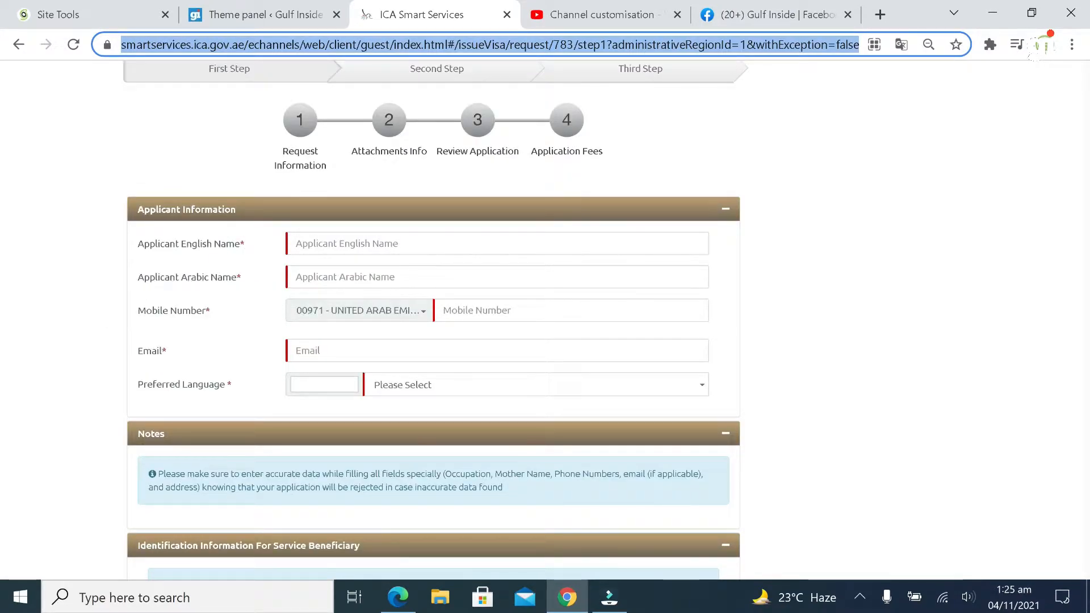
left_click(320, 242)
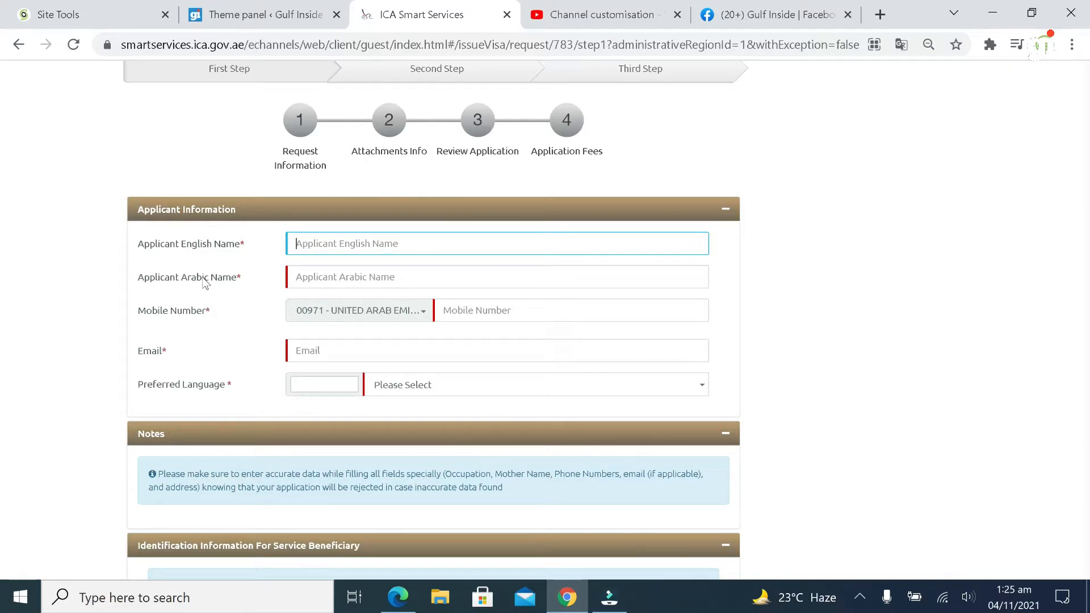
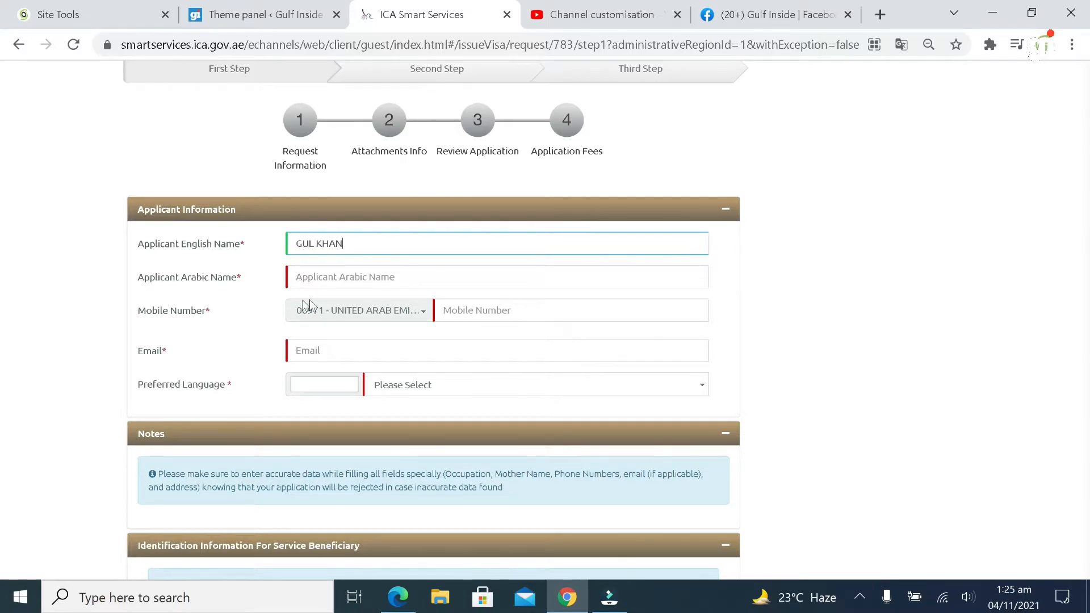
left_click(341, 284)
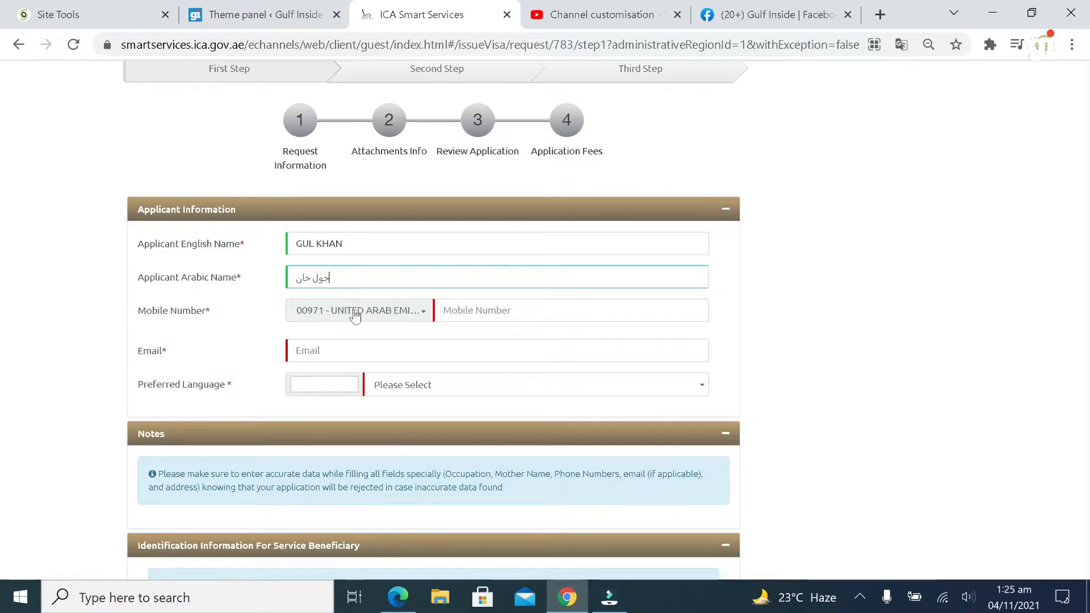
Enter the applicant's mobile number with the UAE dialling code, removing an extra digit
left_click(441, 312)
left_click(425, 316)
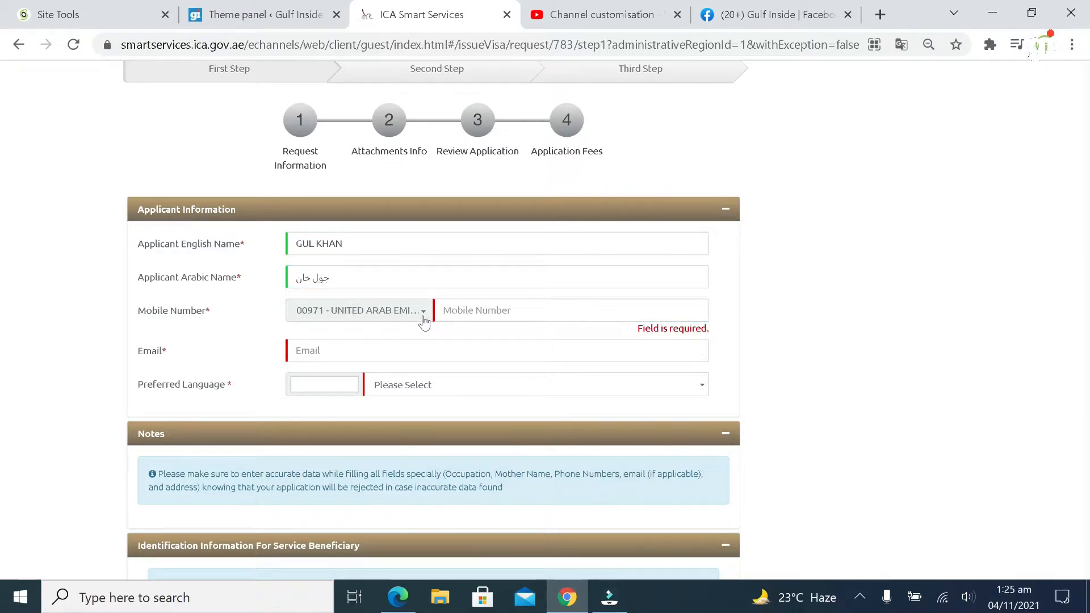
left_click(423, 318)
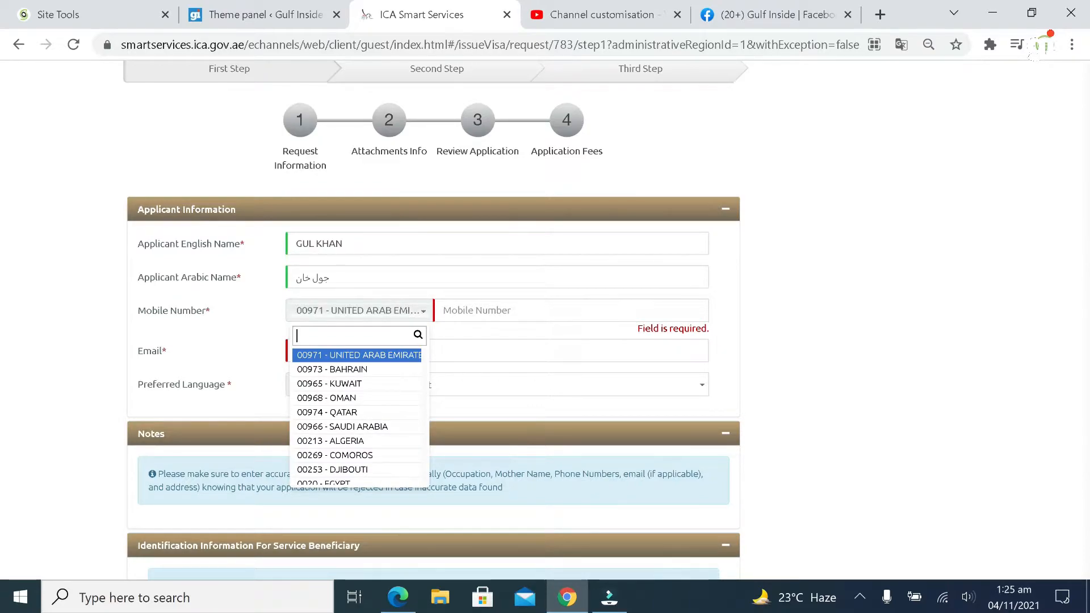
left_click(489, 311)
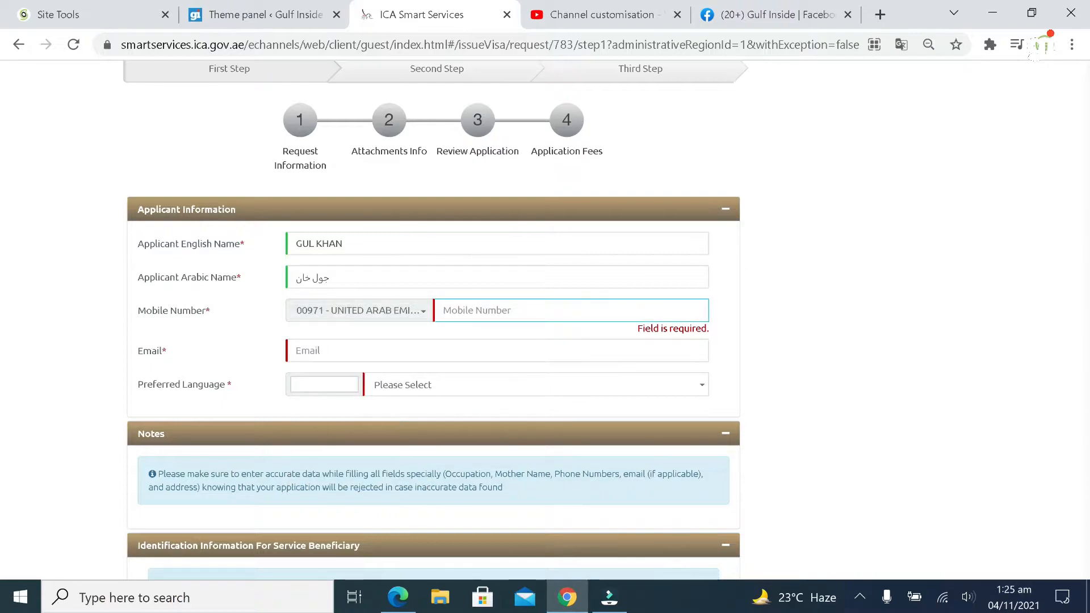
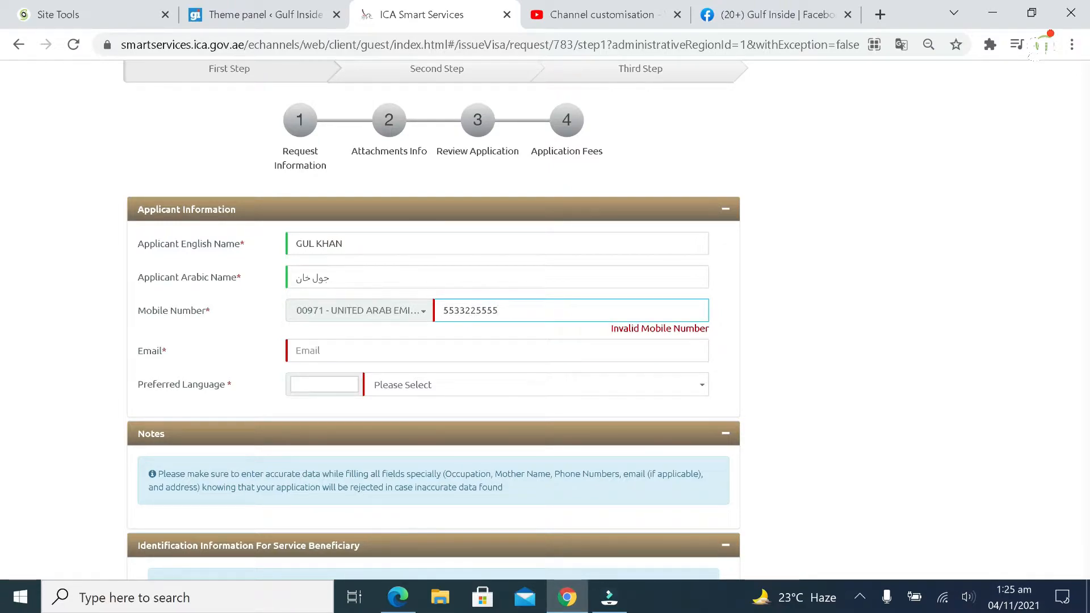
left_click(506, 351)
left_click(522, 311)
key("BackSpace")
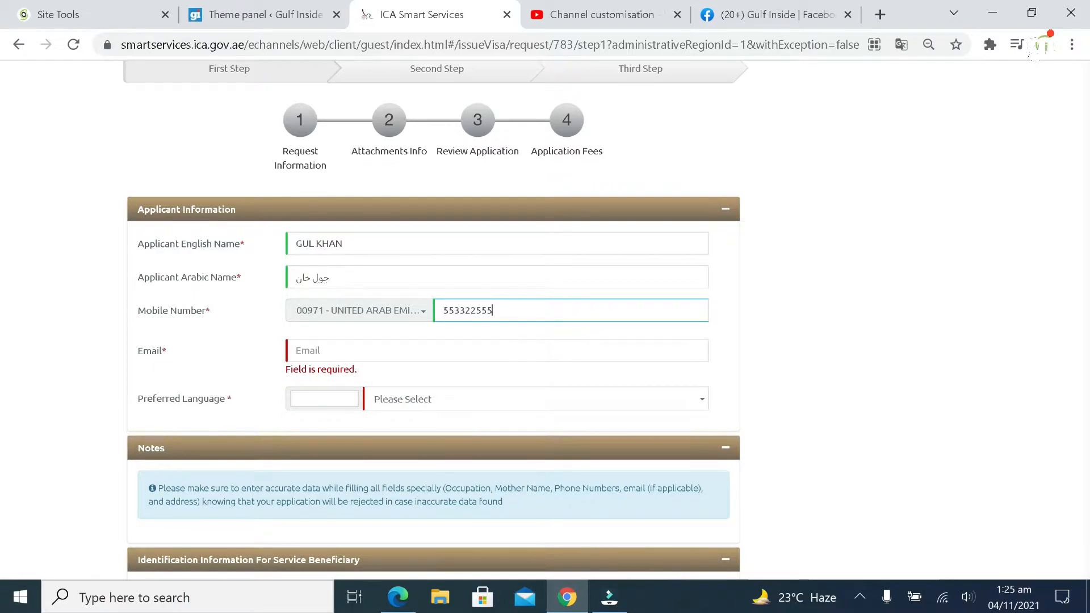
Fill in the applicant's e-mail and choose ENGLISH as preferred language
left_click(341, 351)
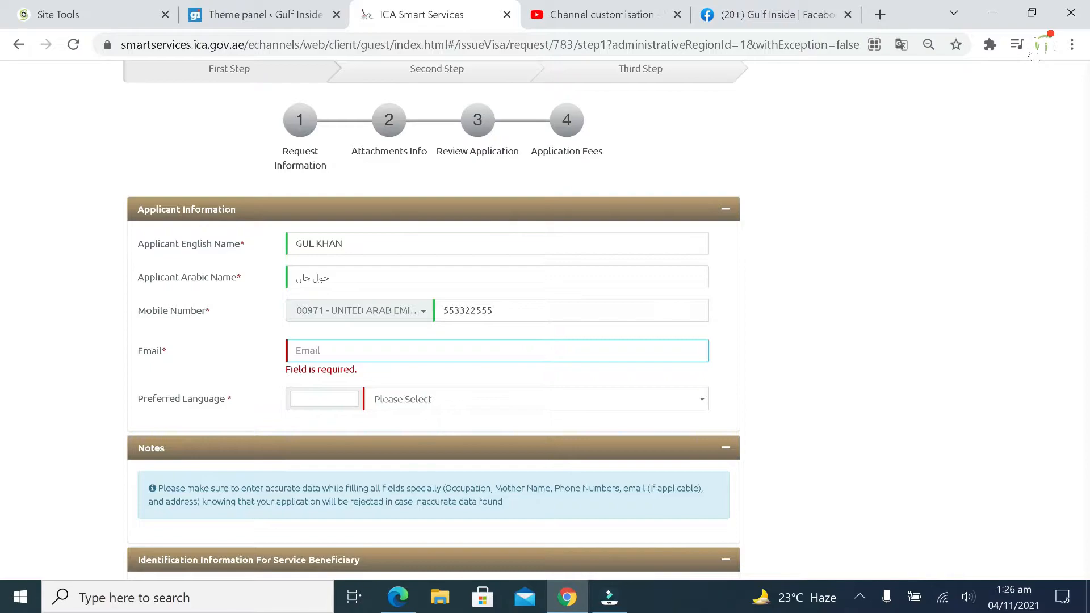
type("xy")
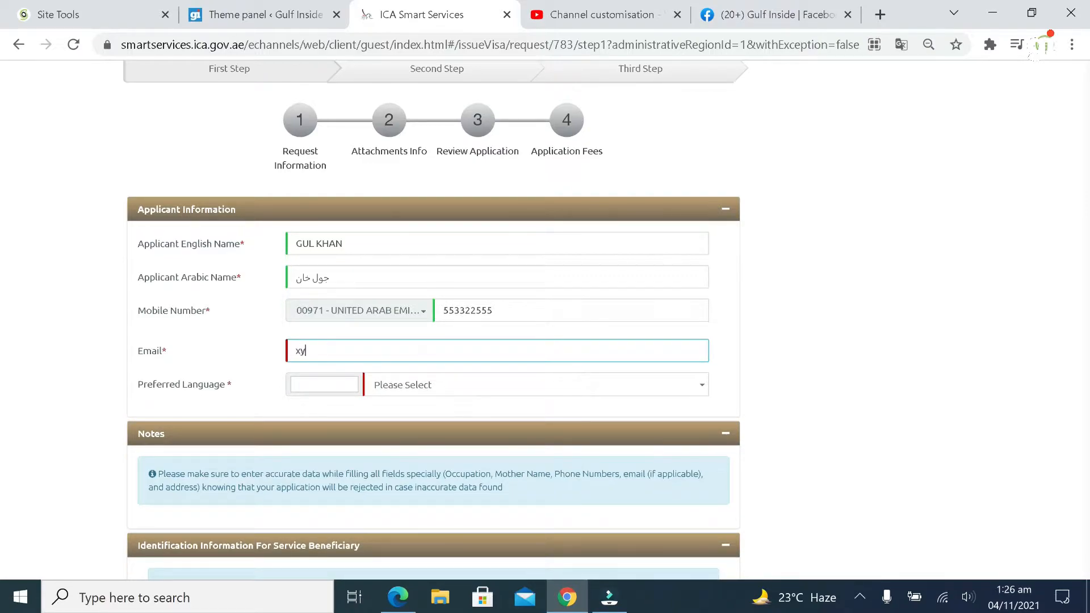
type("z@gmail.com")
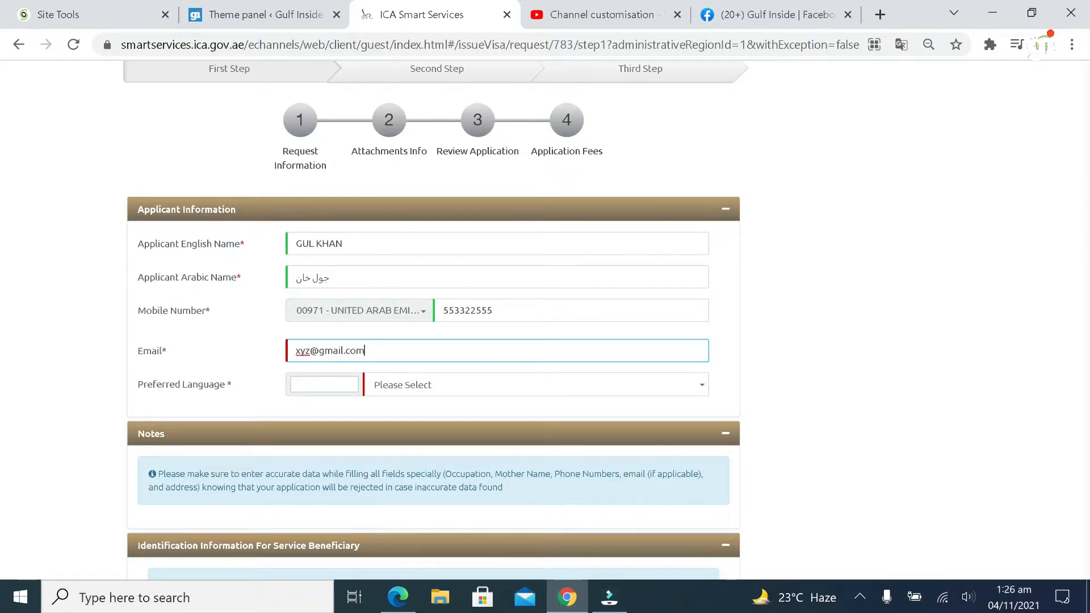
left_click(428, 397)
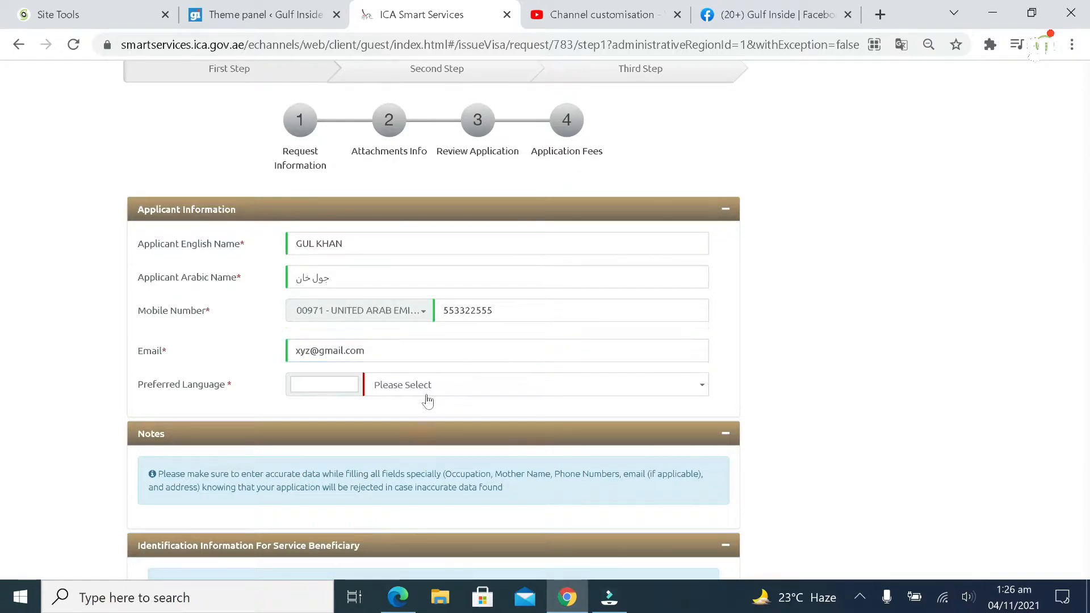
left_click(424, 392)
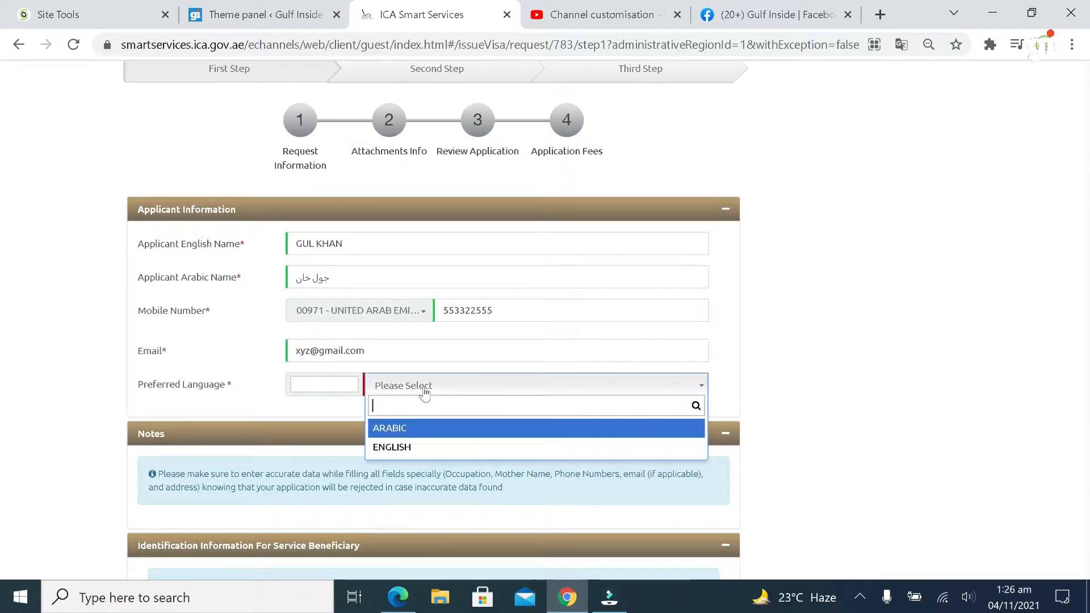
left_click(430, 448)
scroll(366, 424, "down", 5)
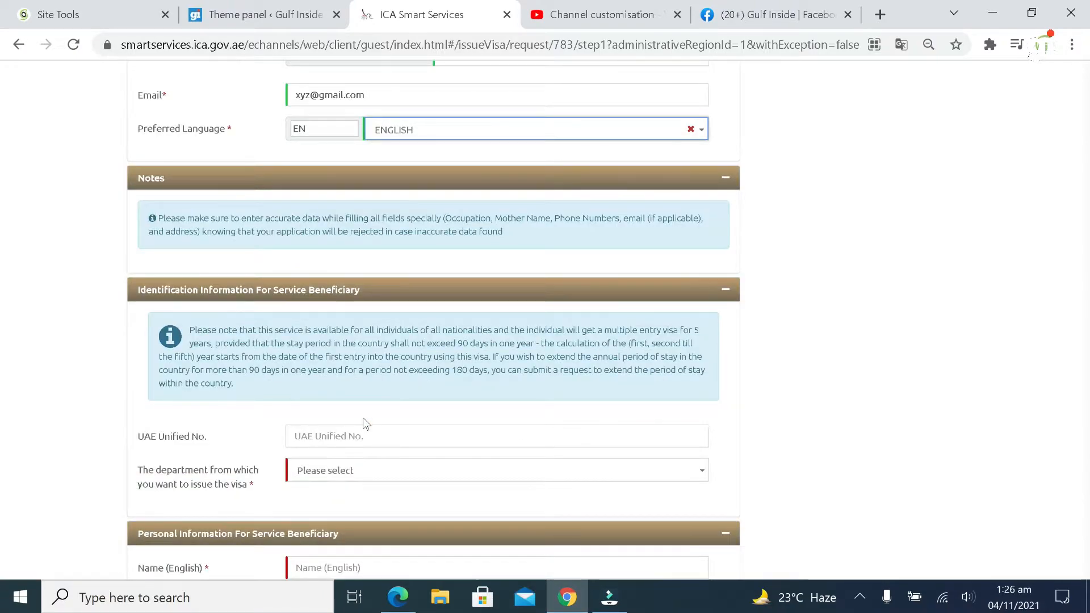
Under Identification Information, choose ABU DHABI as the visa-issuing department
scroll(368, 404, "down", 1)
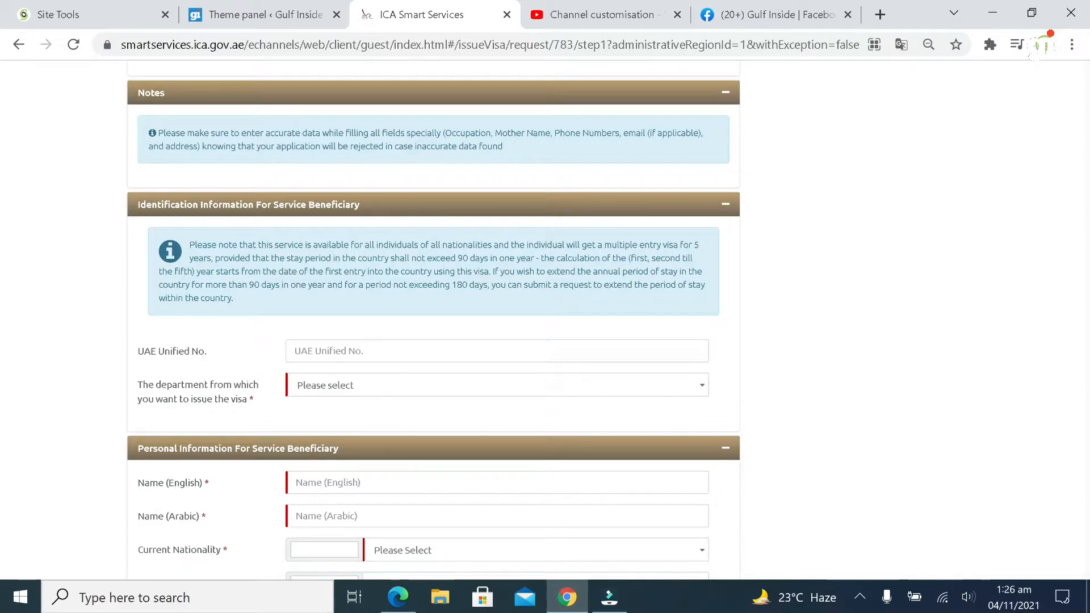
left_click(359, 351)
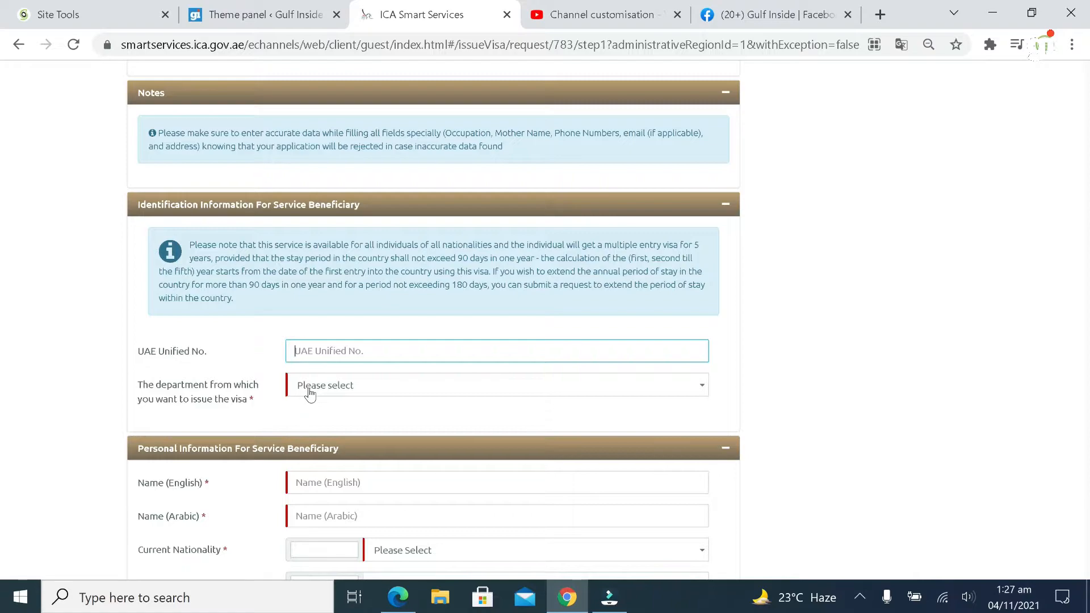
left_click(309, 392)
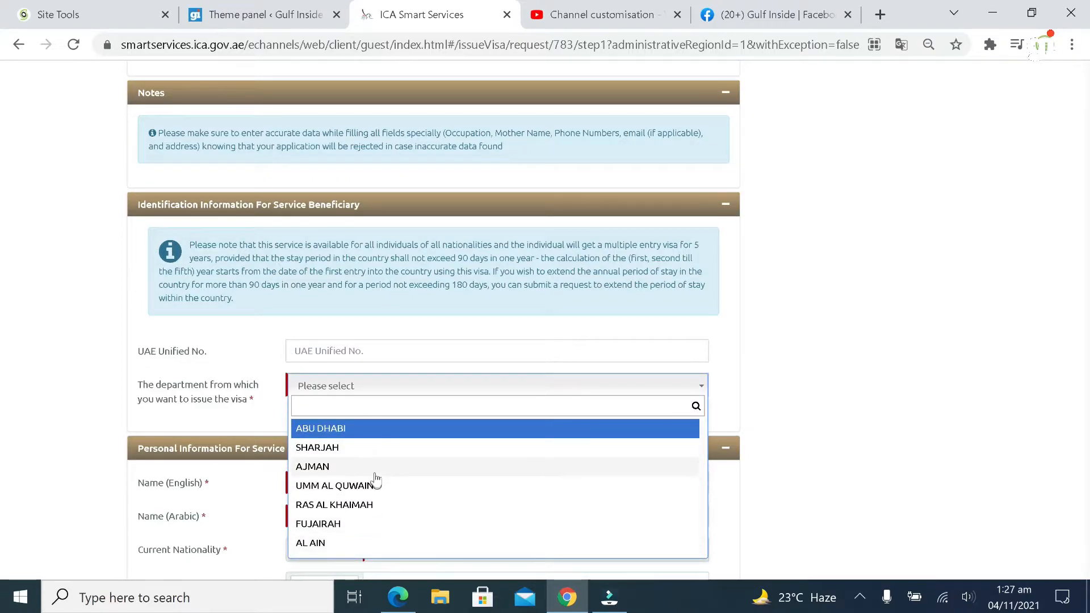
scroll(375, 480, "down", 1)
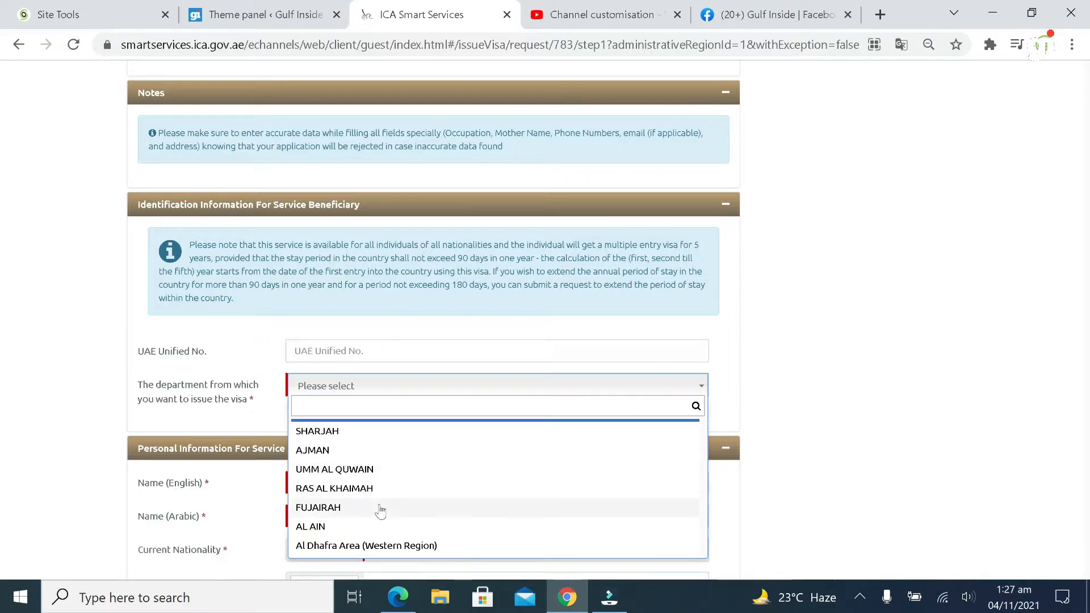
scroll(379, 512, "up", 1)
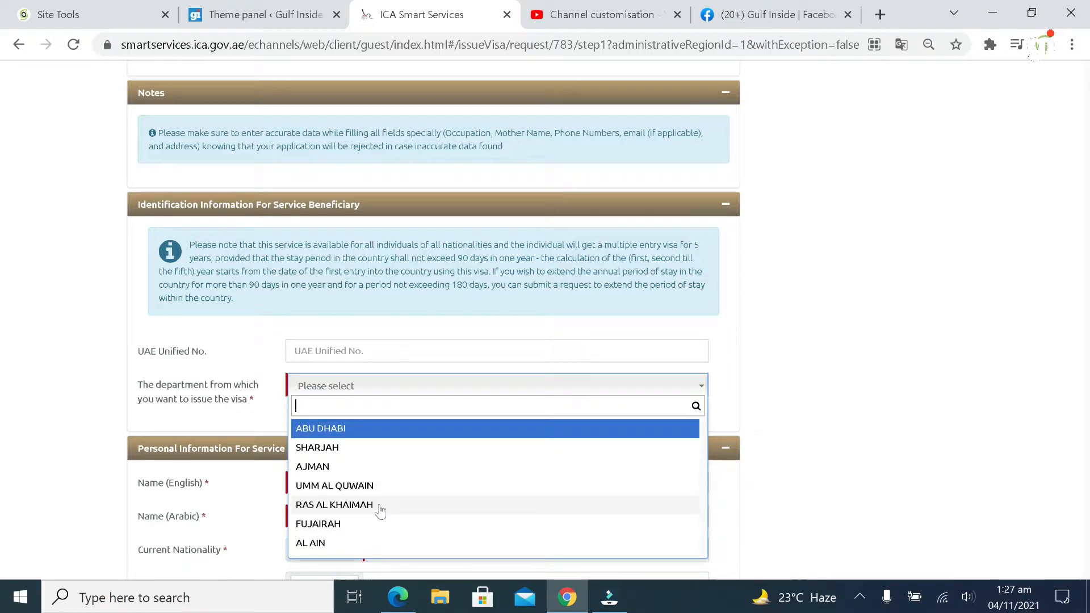
left_click(357, 429)
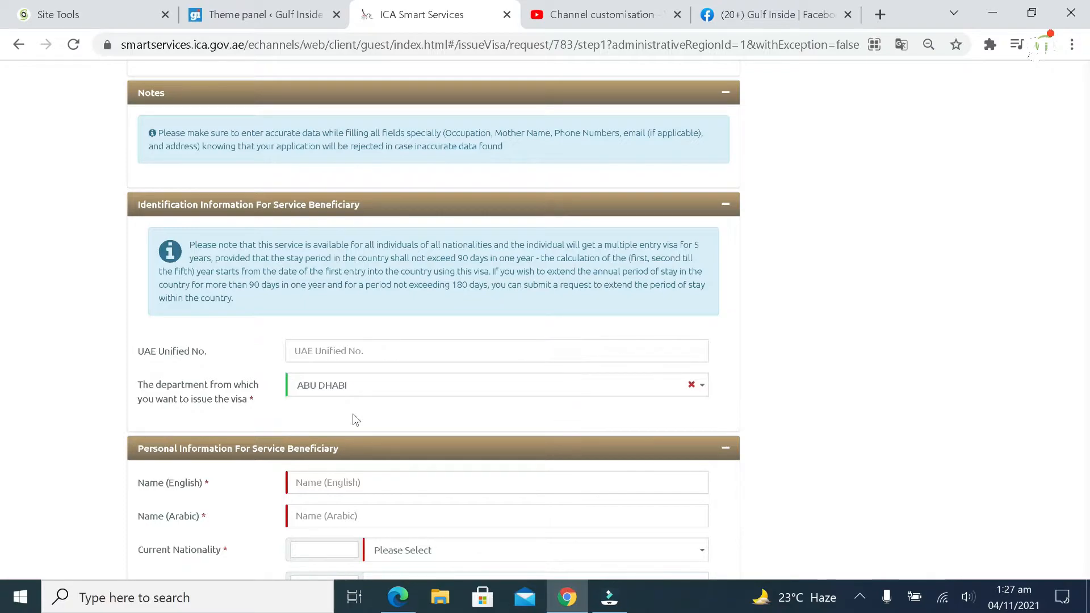
scroll(356, 420, "down", 1)
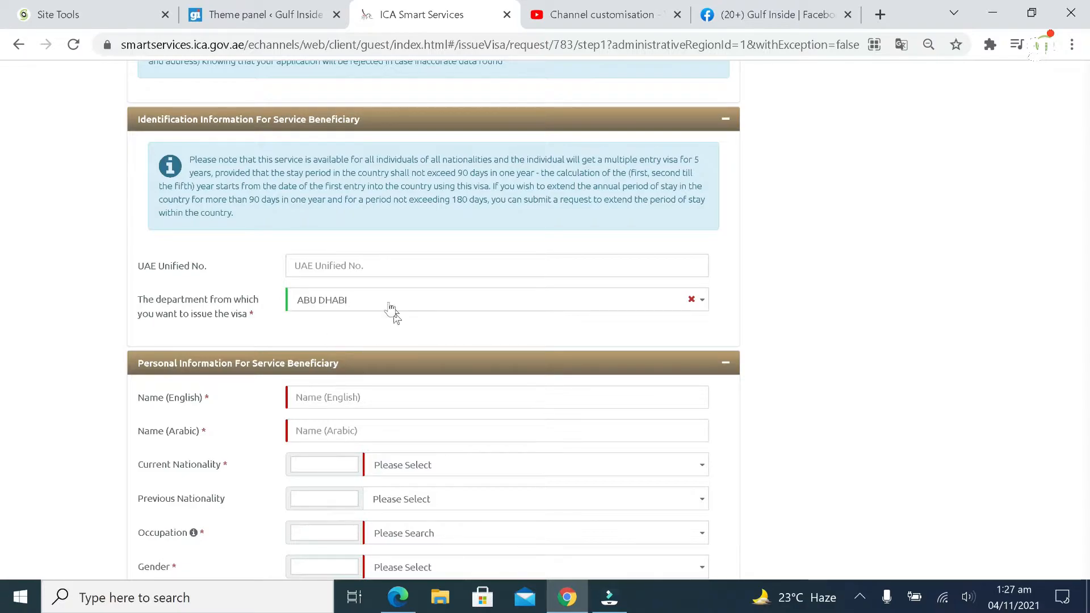
left_click(397, 397)
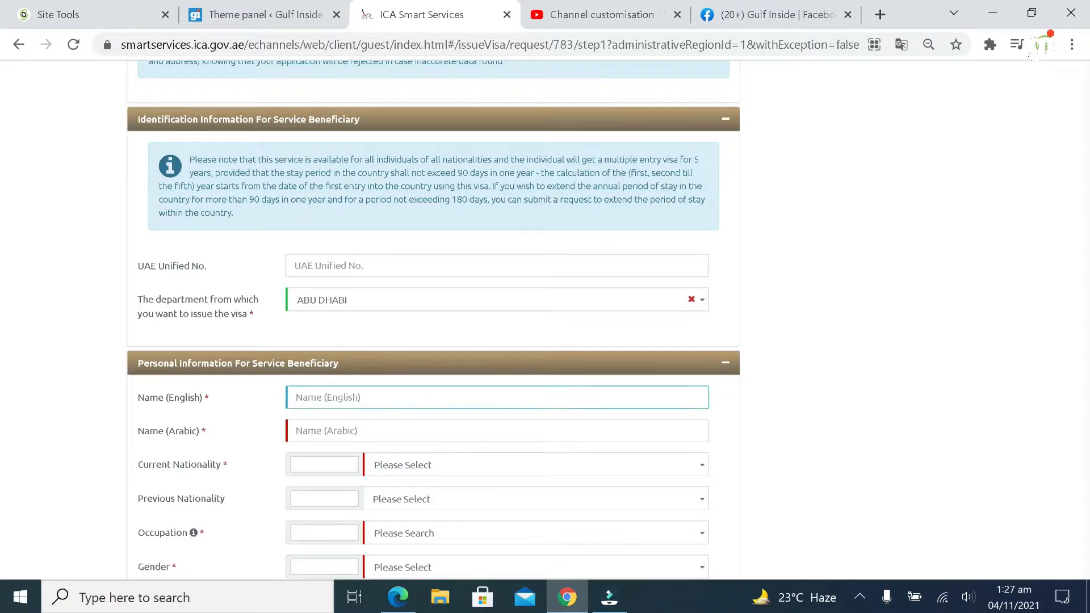
Enter the beneficiary's English name so the Arabic name fills in automatically
scroll(397, 397, "down", 2)
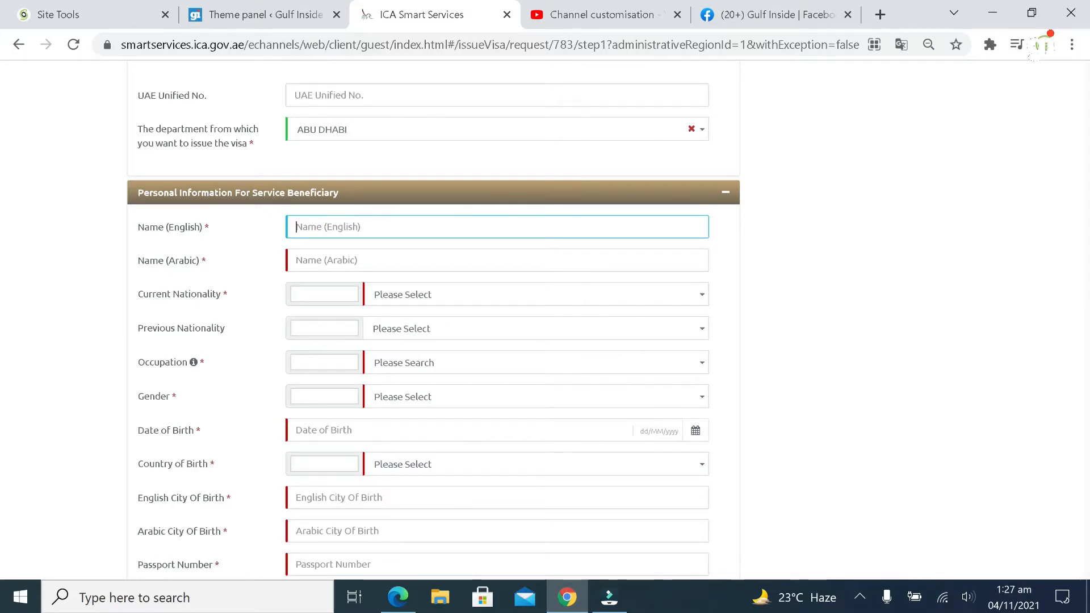
type("G")
type("ULF K")
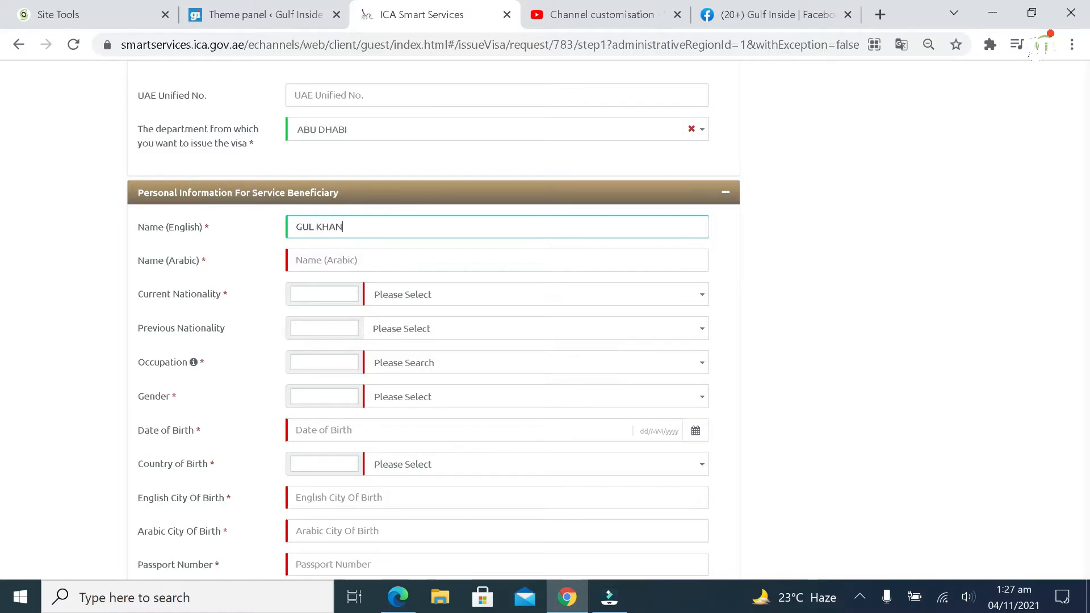
key("Tab")
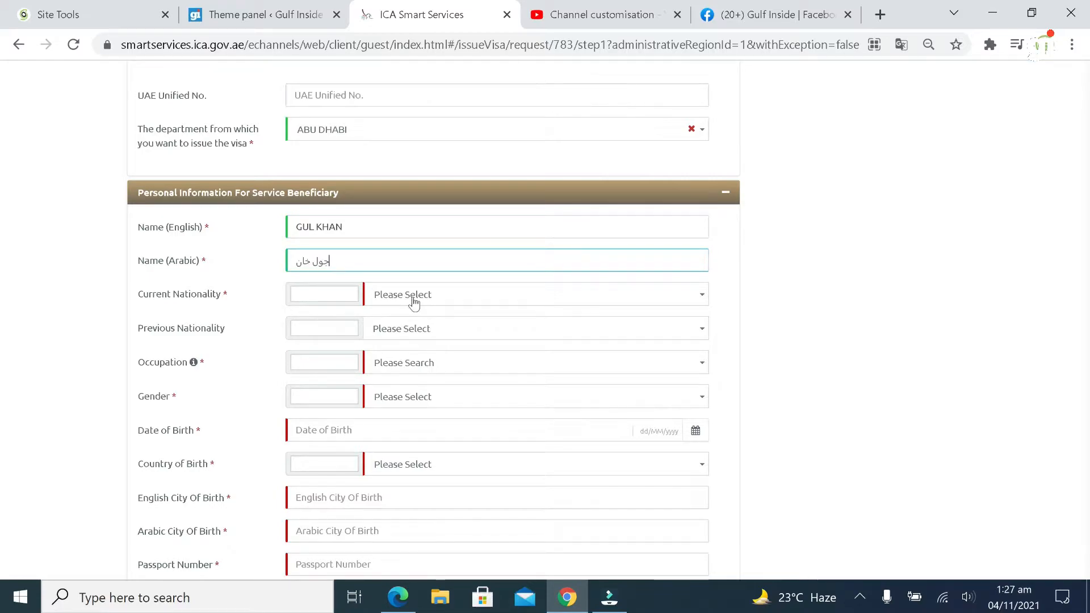
Set both current and previous nationality to PAKISTAN
left_click(413, 296)
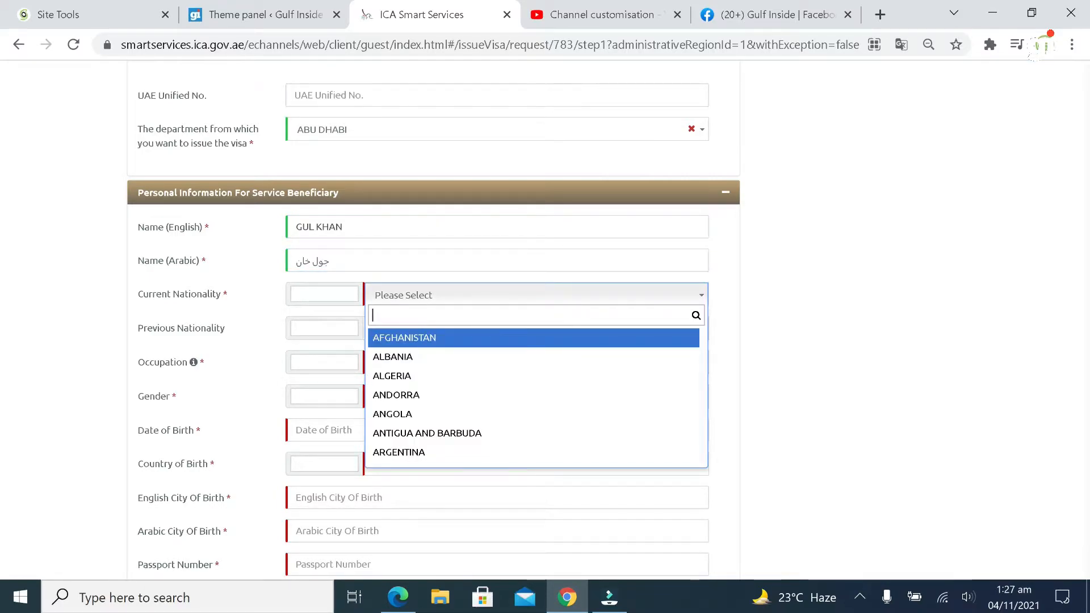
type("pakistan")
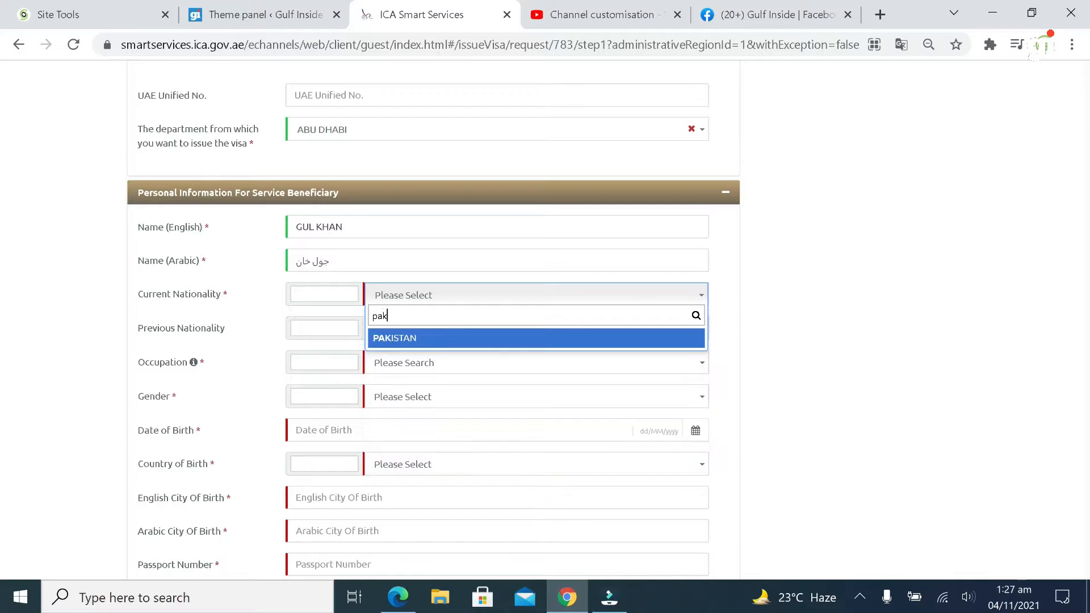
left_click(421, 340)
left_click(423, 334)
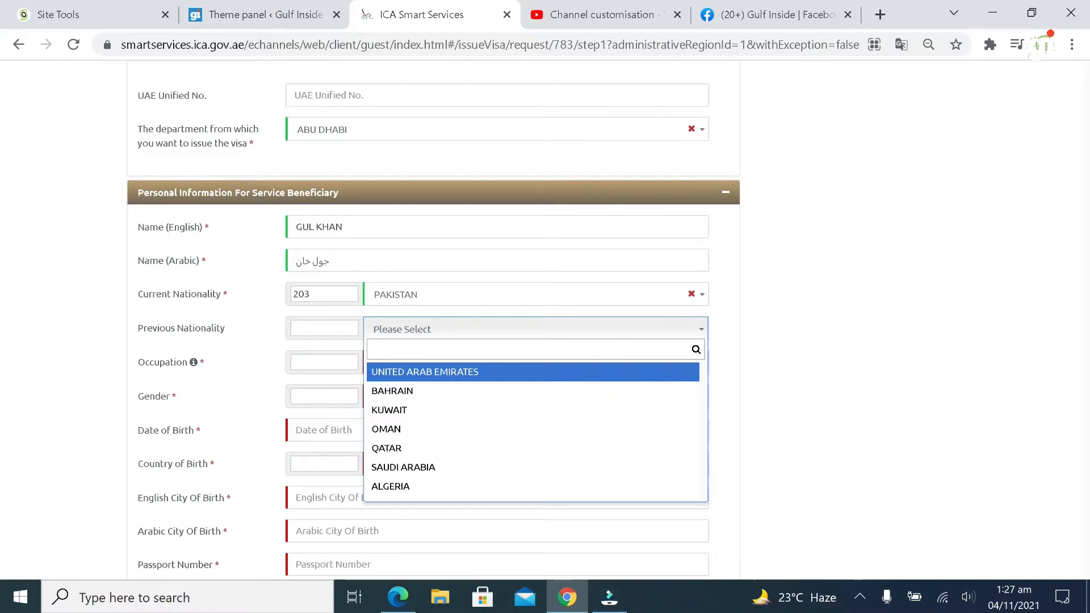
type("pakistan")
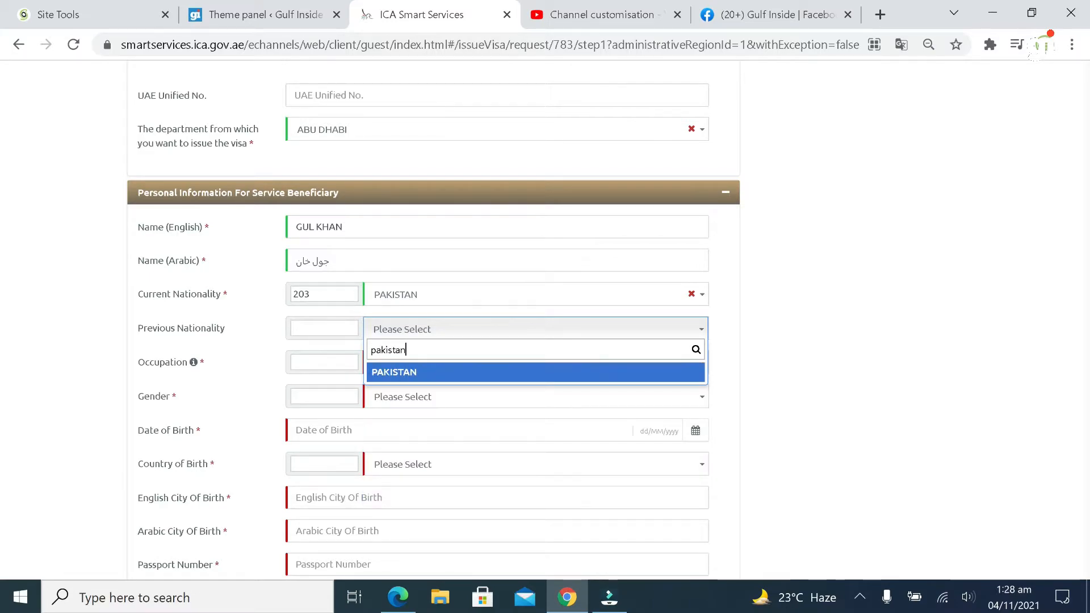
left_click(470, 377)
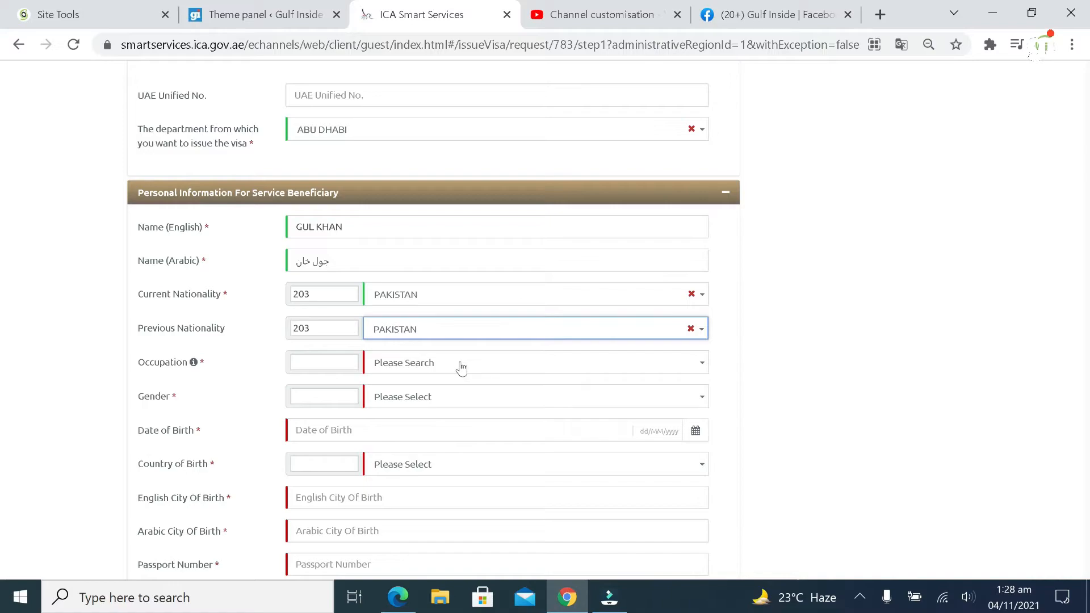
Search for and pick BUSINESS as occupation, and enter gender code 1 for MALE
left_click(461, 369)
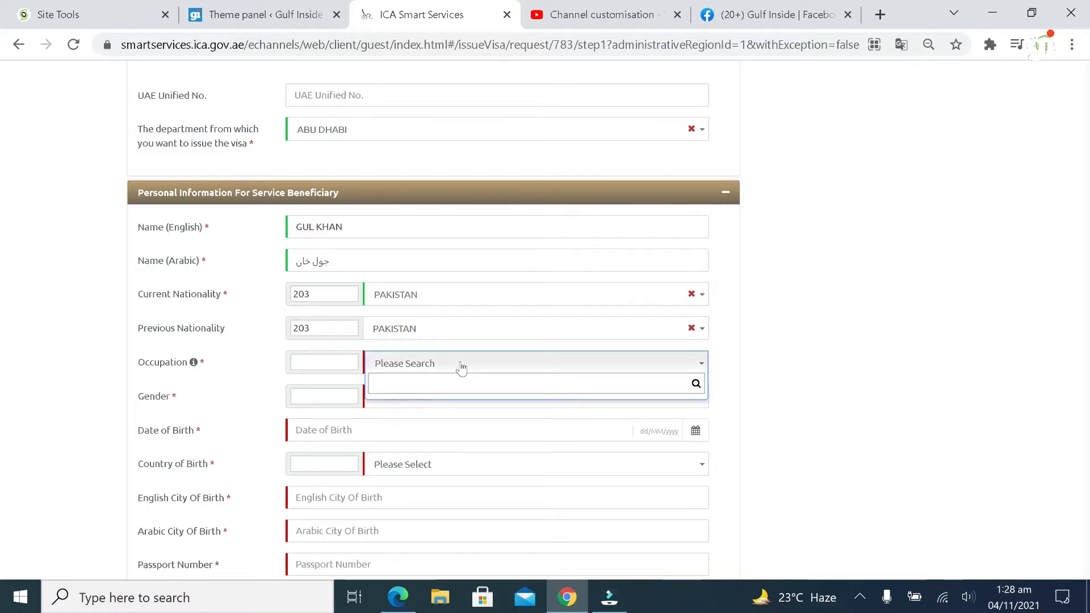
left_click(441, 369)
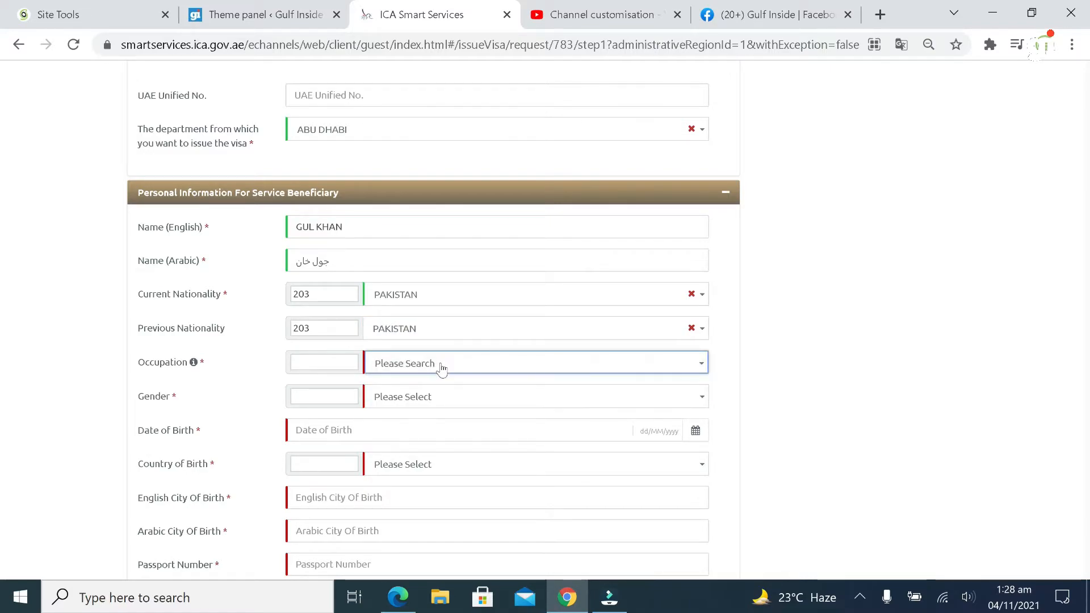
left_click(442, 368)
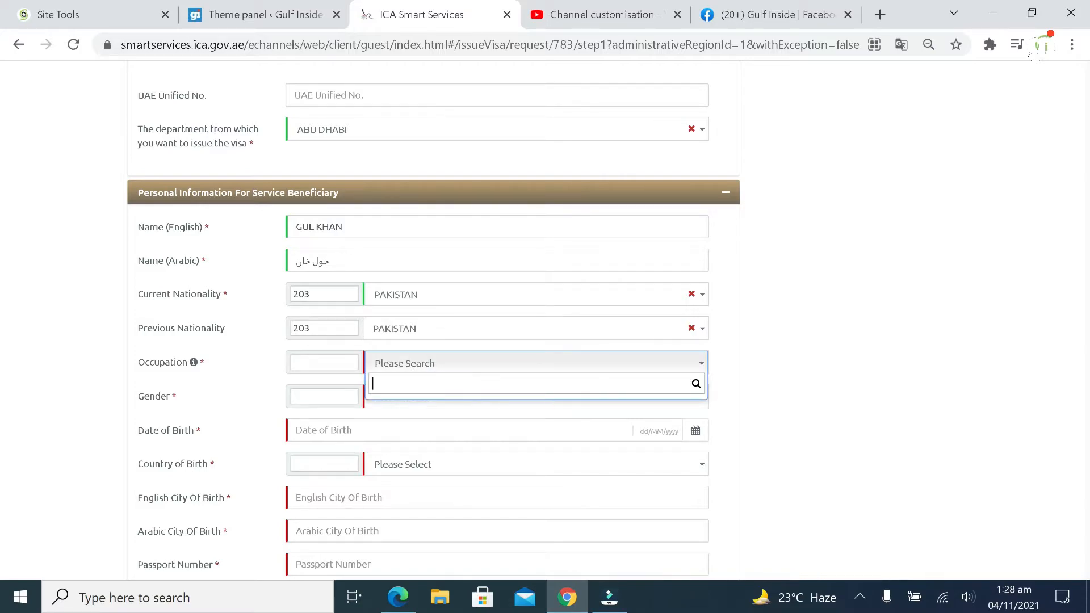
type("engineer")
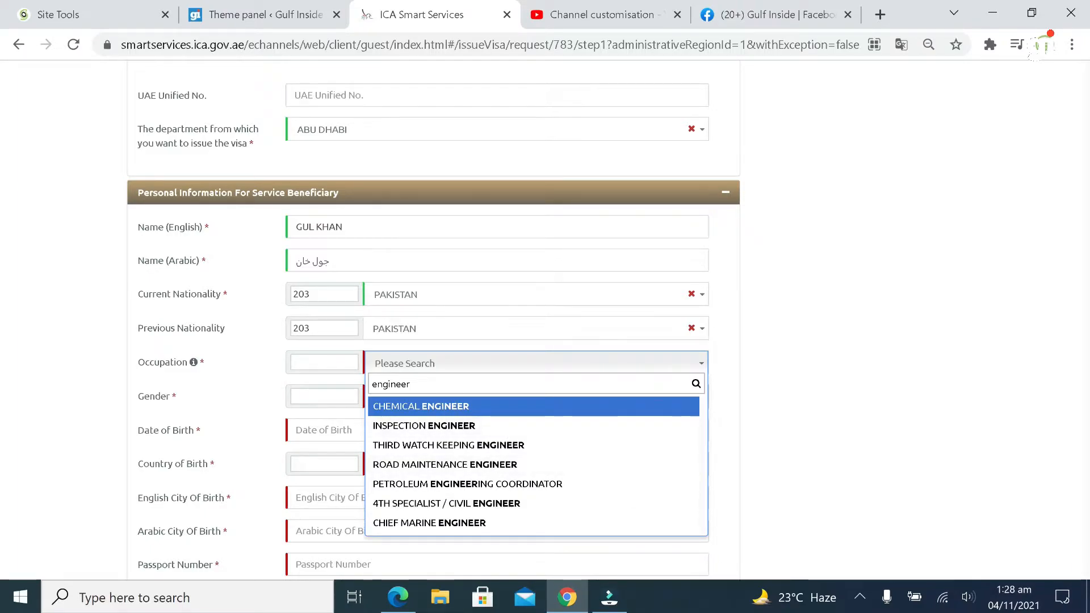
key("ctrl+a")
type("business")
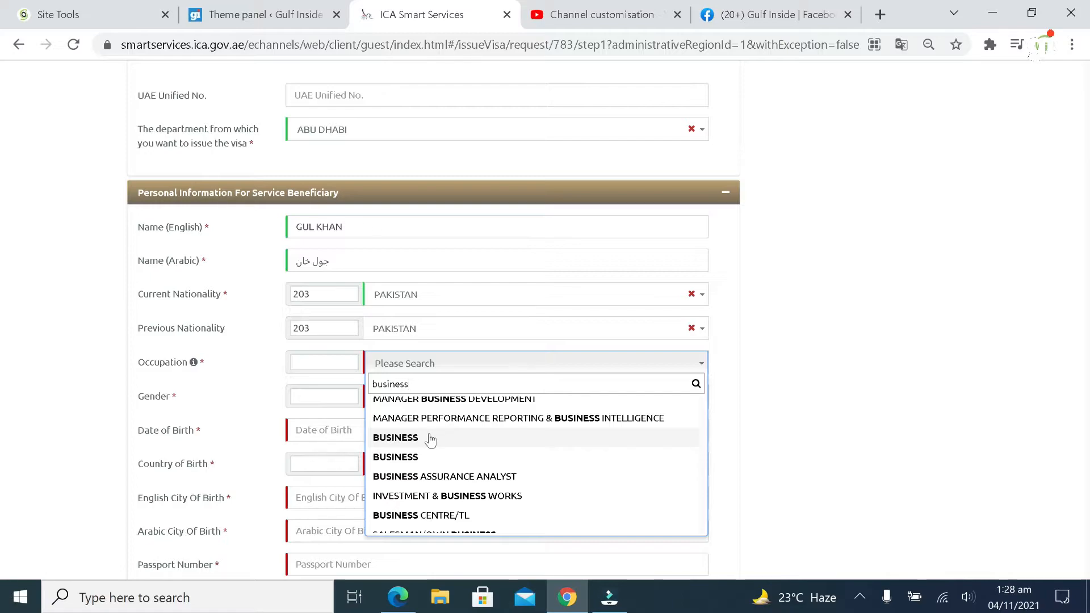
left_click(430, 439)
type("1")
key("Tab")
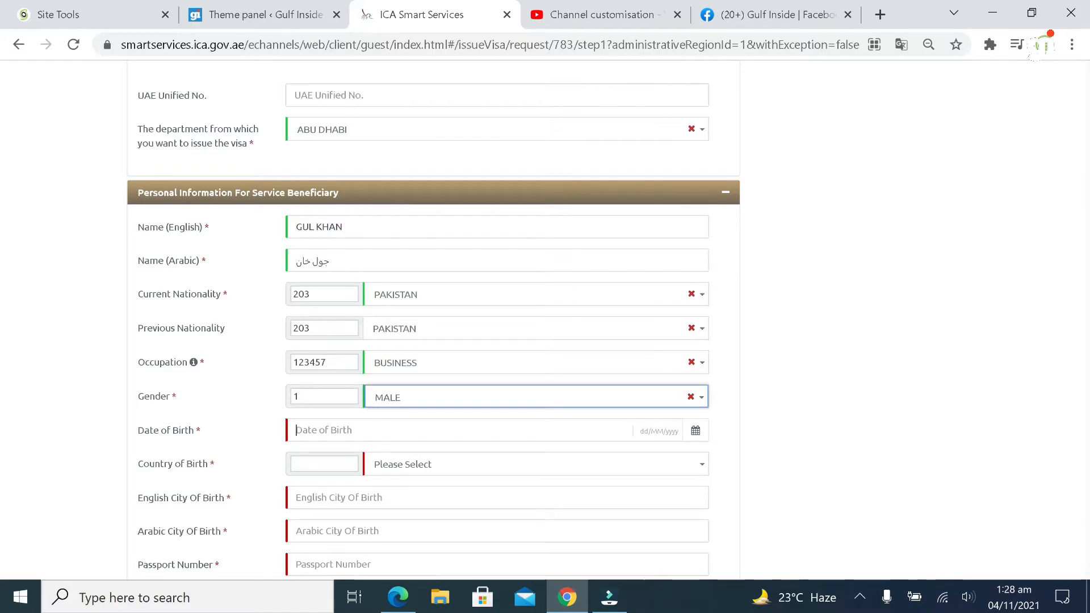
Set the date of birth to 30 August 1984 with the calendar
left_click(695, 430)
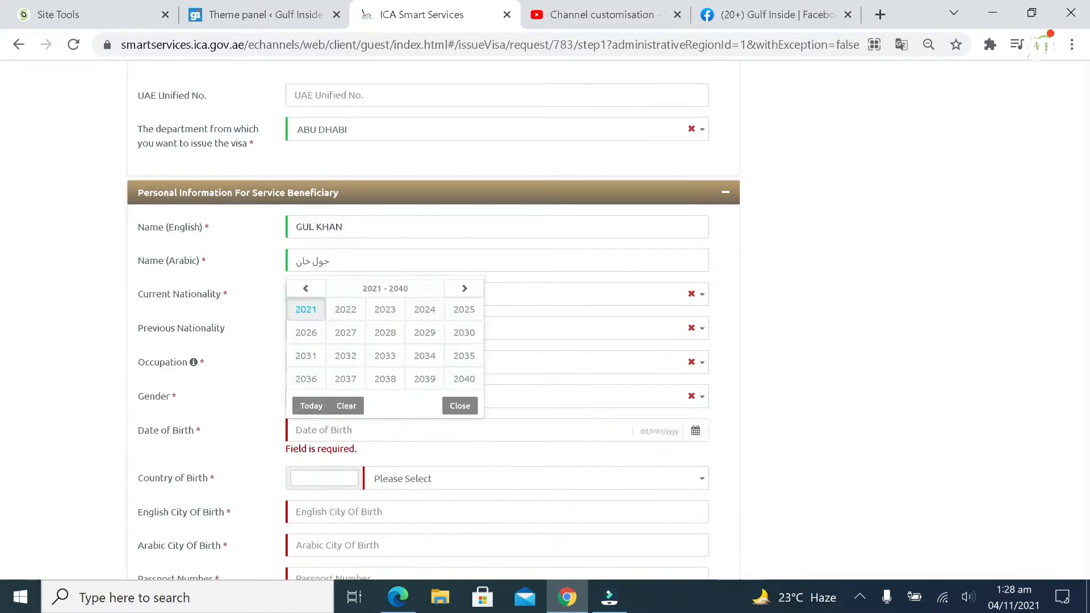
left_click(307, 289)
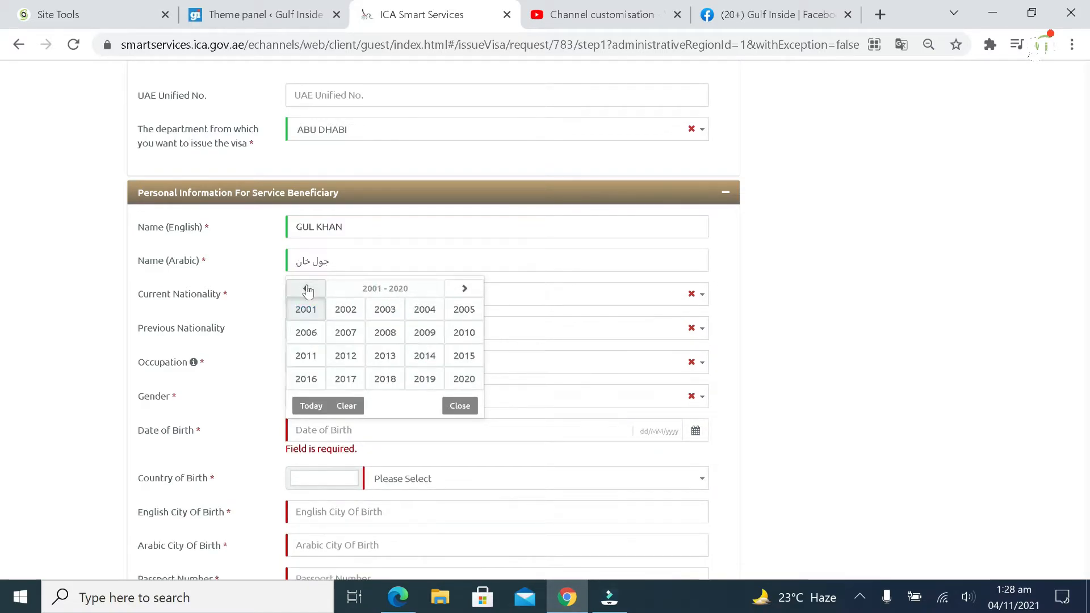
left_click(307, 289)
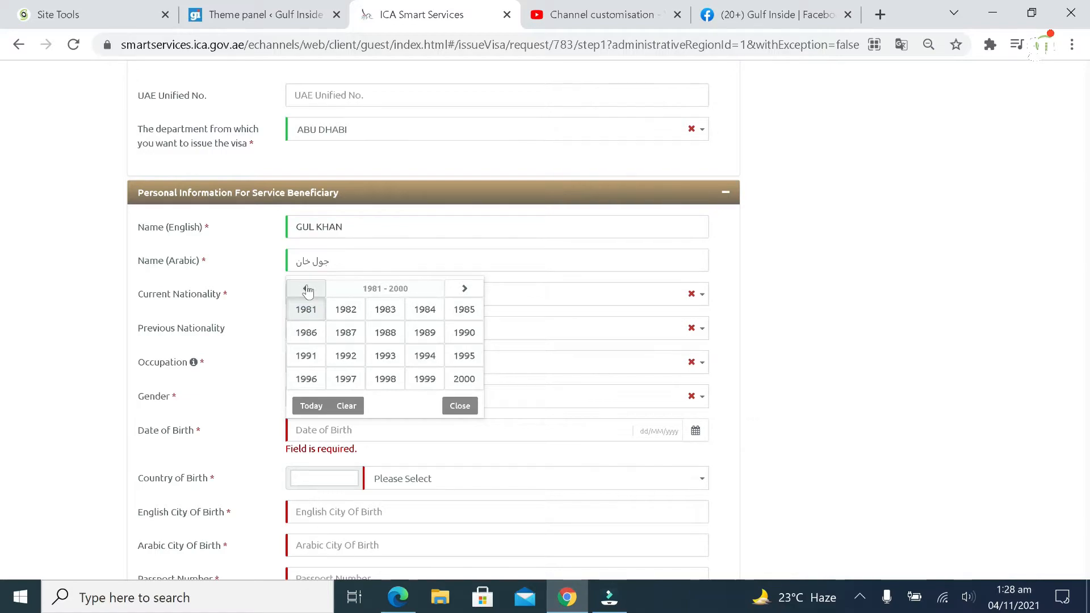
left_click(424, 311)
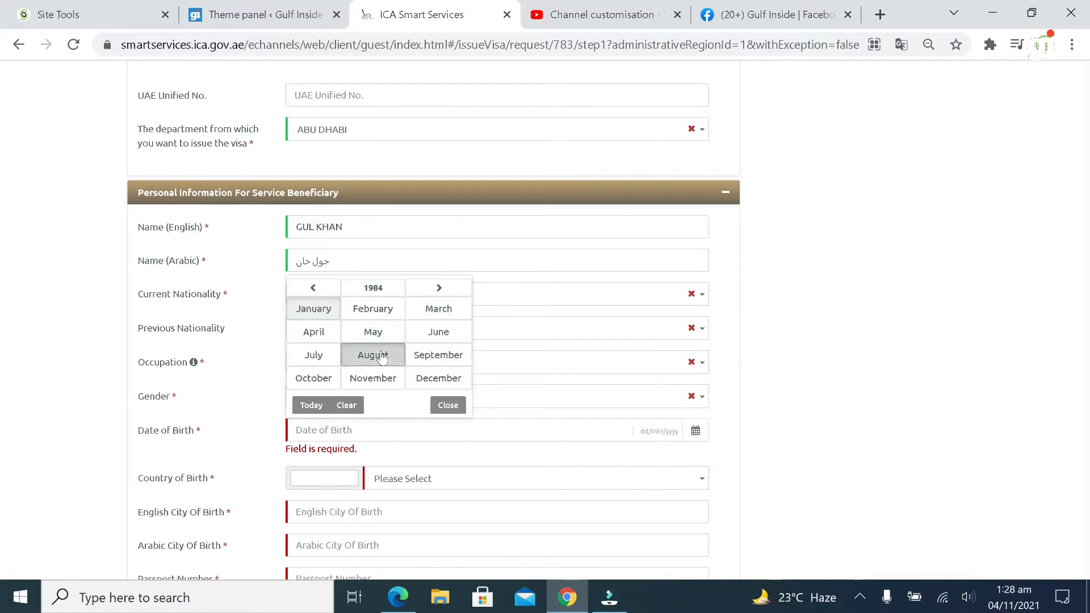
left_click(381, 356)
left_click(426, 358)
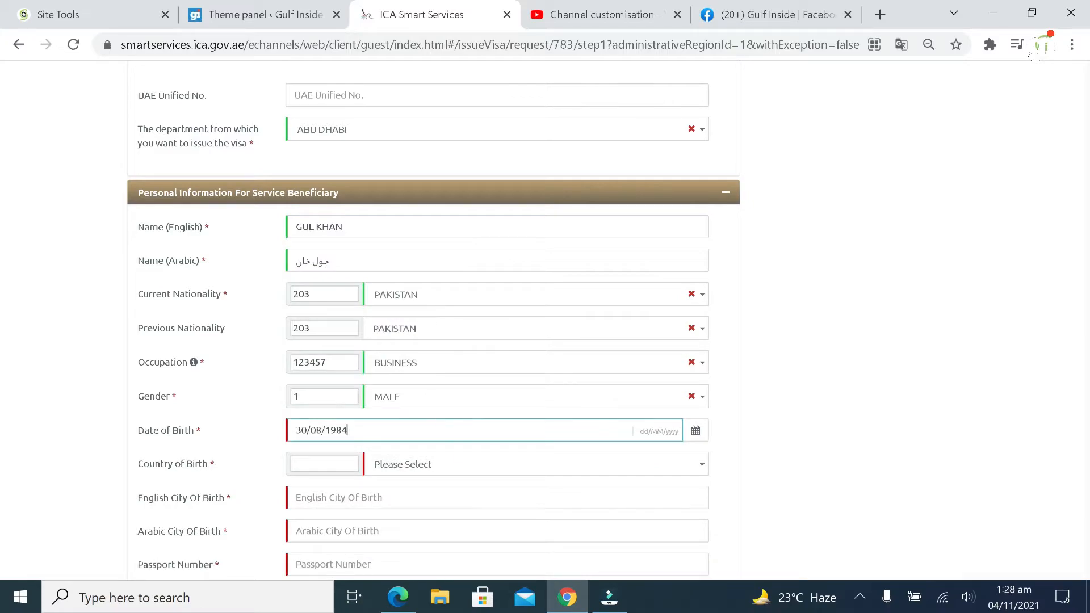
Set the country of birth to PAKISTAN
left_click(442, 471)
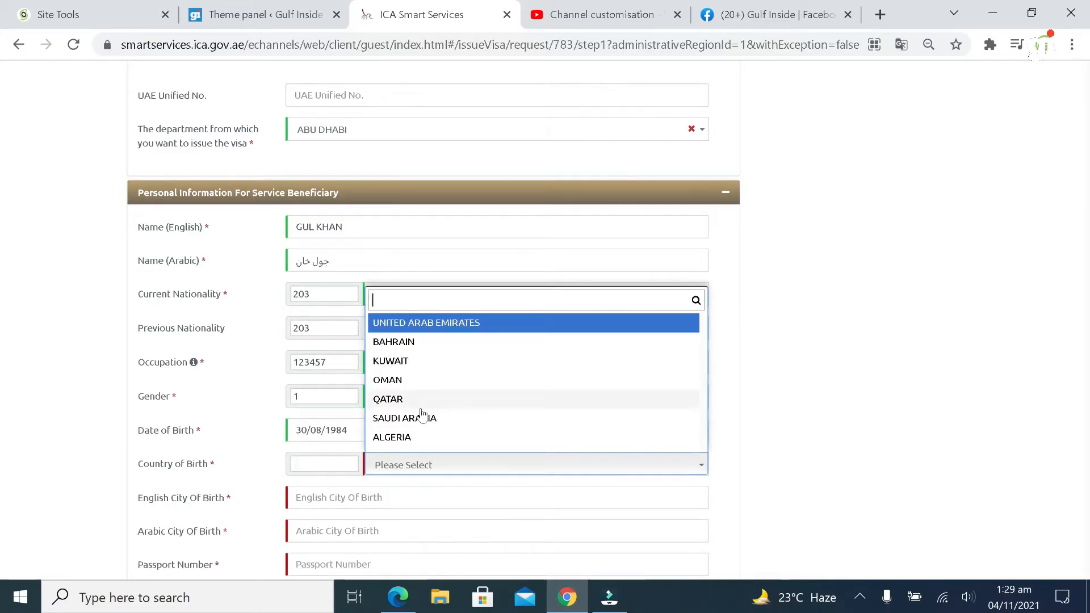
type("pakistan")
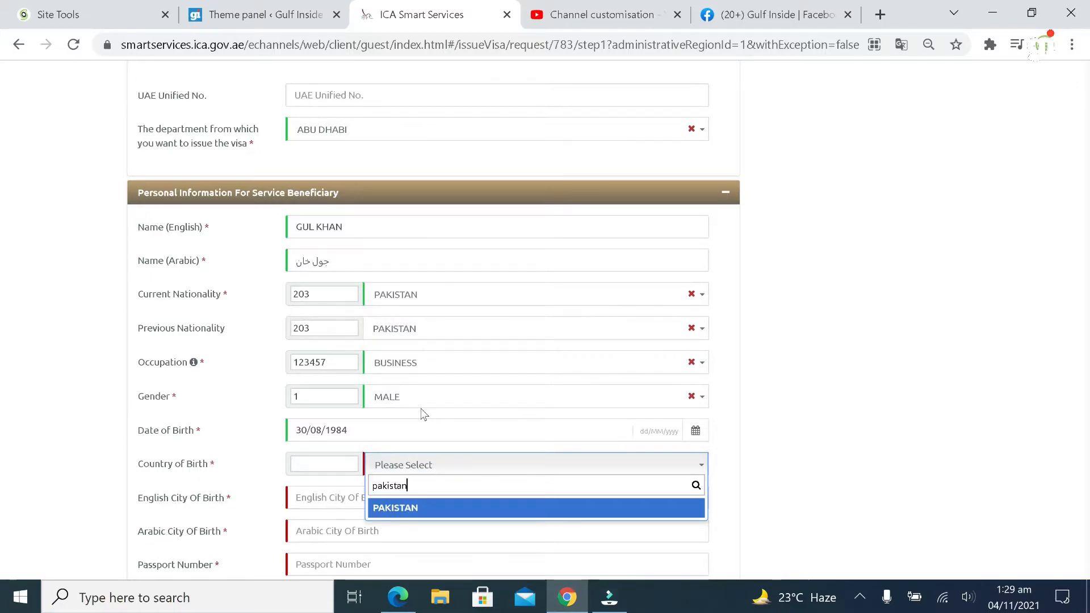
left_click(427, 511)
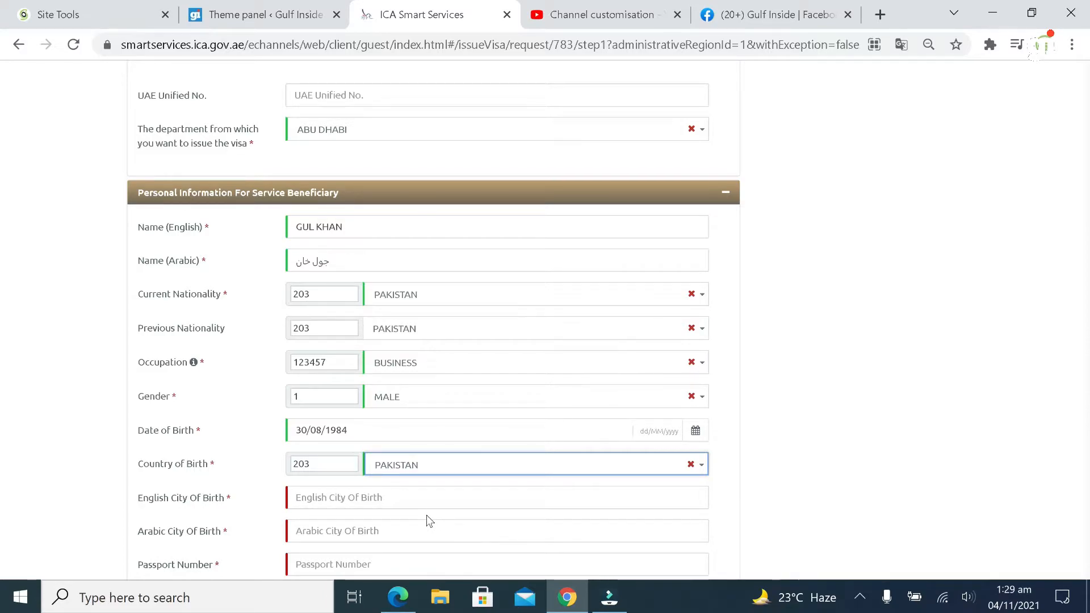
scroll(427, 515, "down", 2)
Enter karachi as the city of birth so the Arabic city fills in
key("Tab")
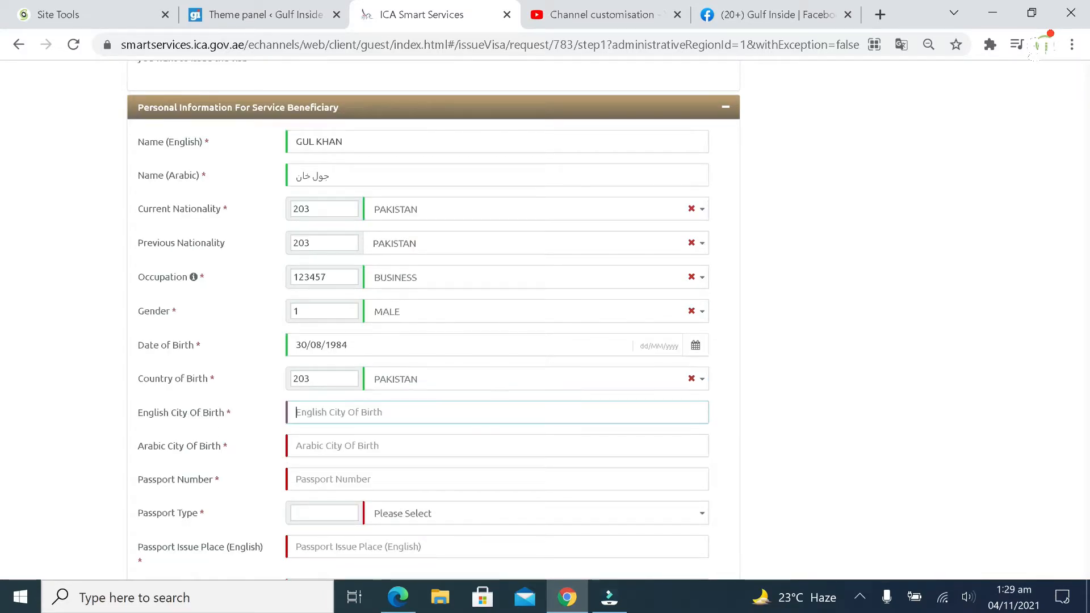
type("karachi")
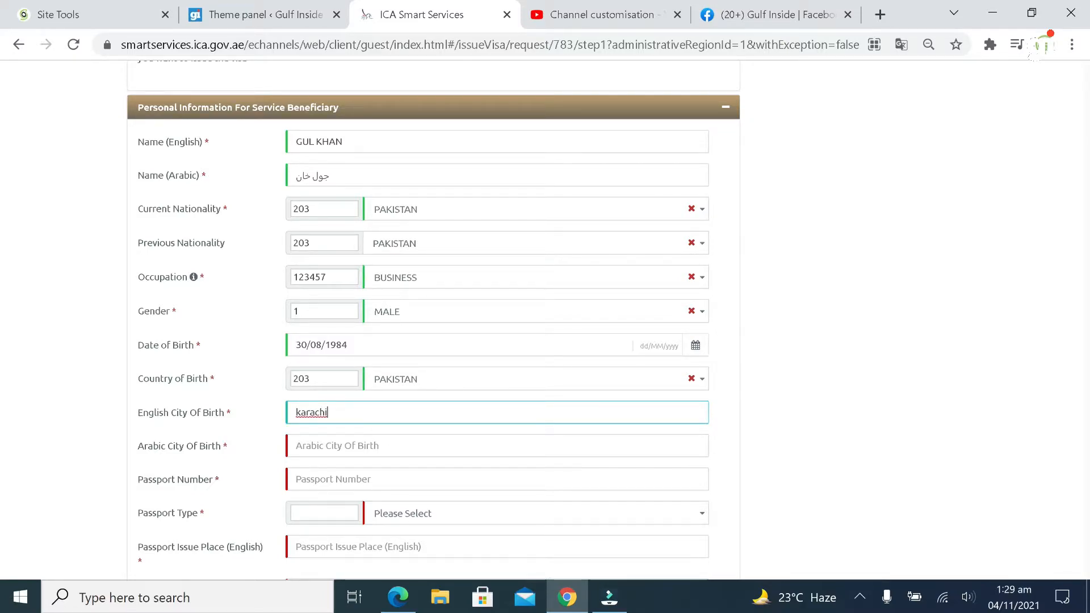
key("Tab")
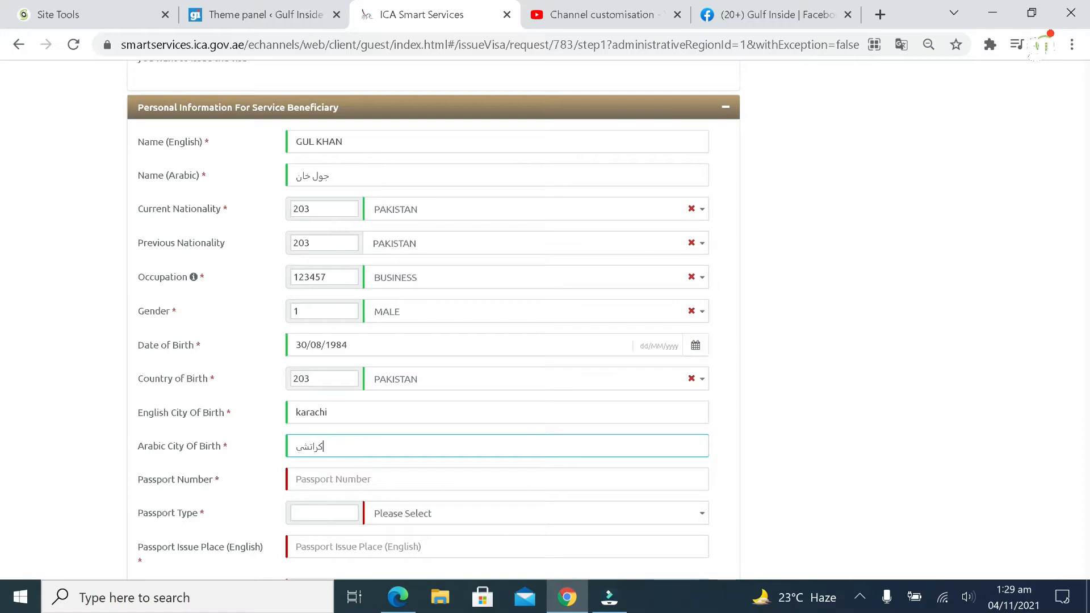
scroll(353, 462, "down", 1)
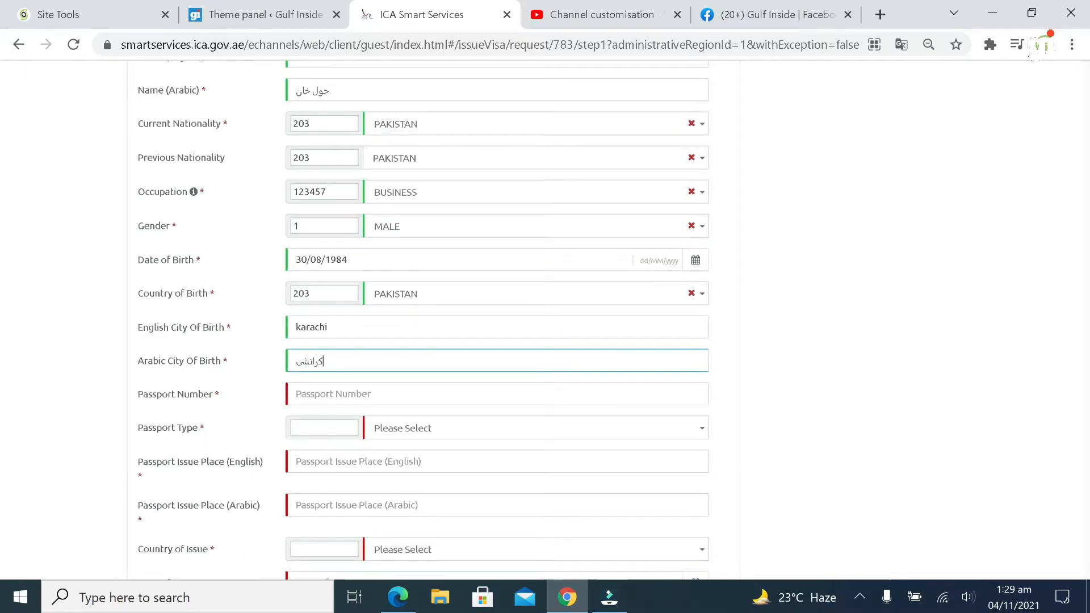
Enter the passport number, type ORDINARY PASSPORT, and issue place karchi
key("Tab")
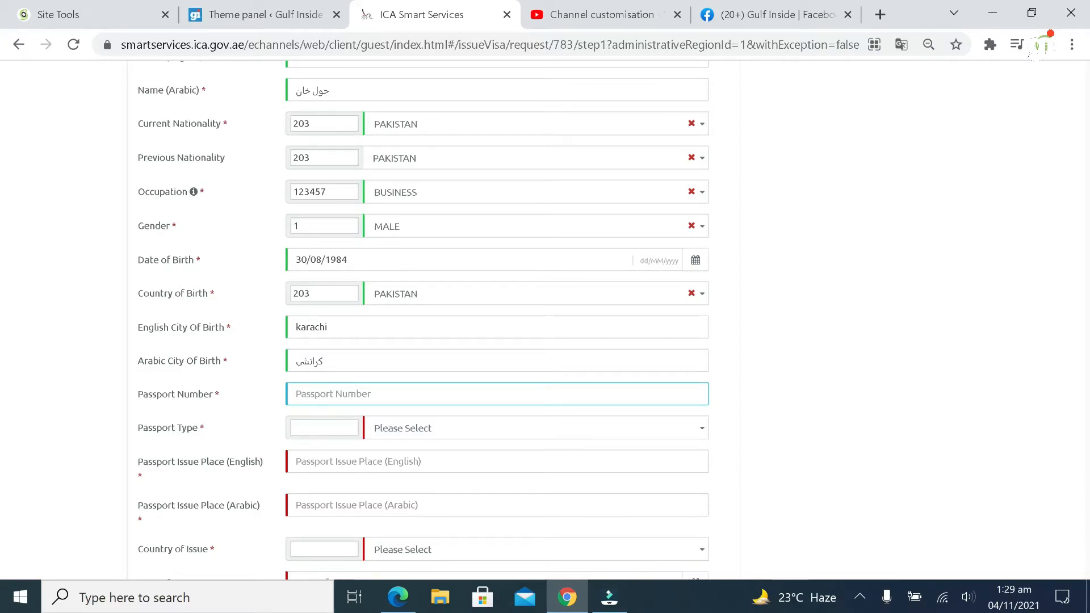
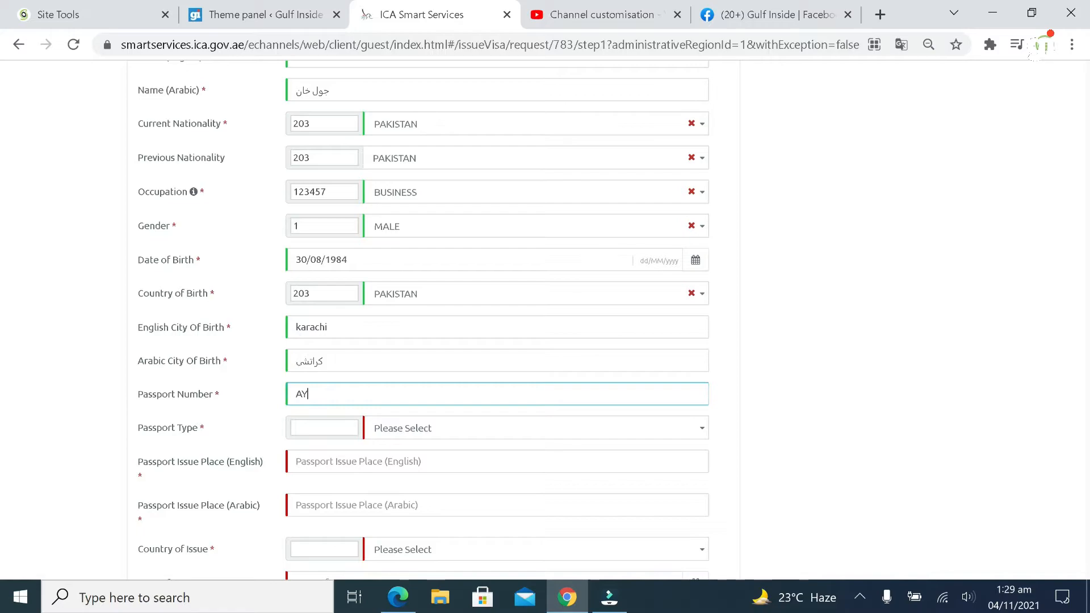
left_click(420, 428)
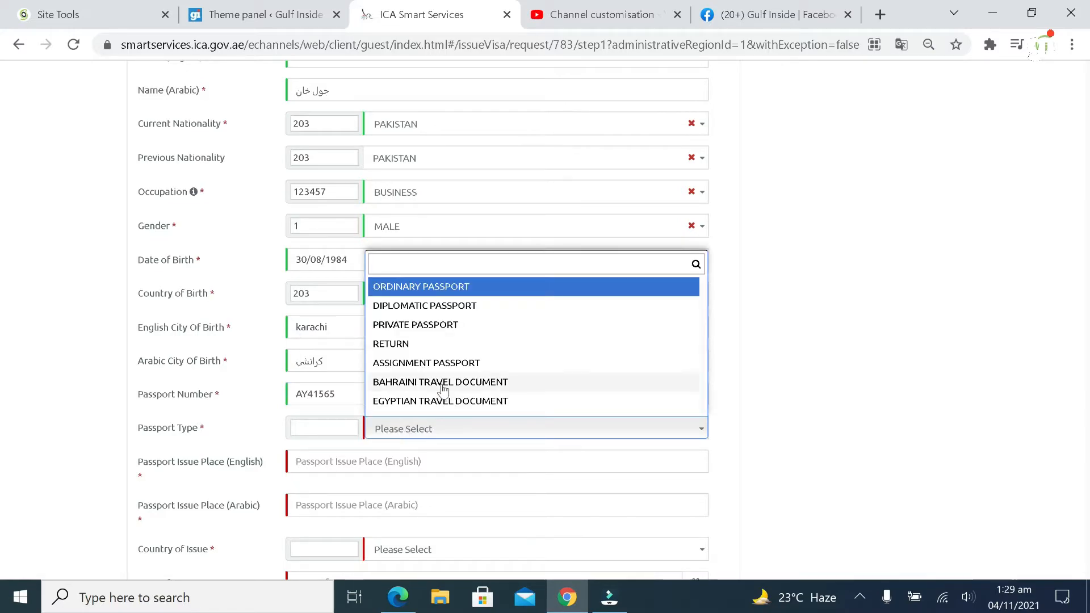
left_click(441, 289)
left_click(408, 460)
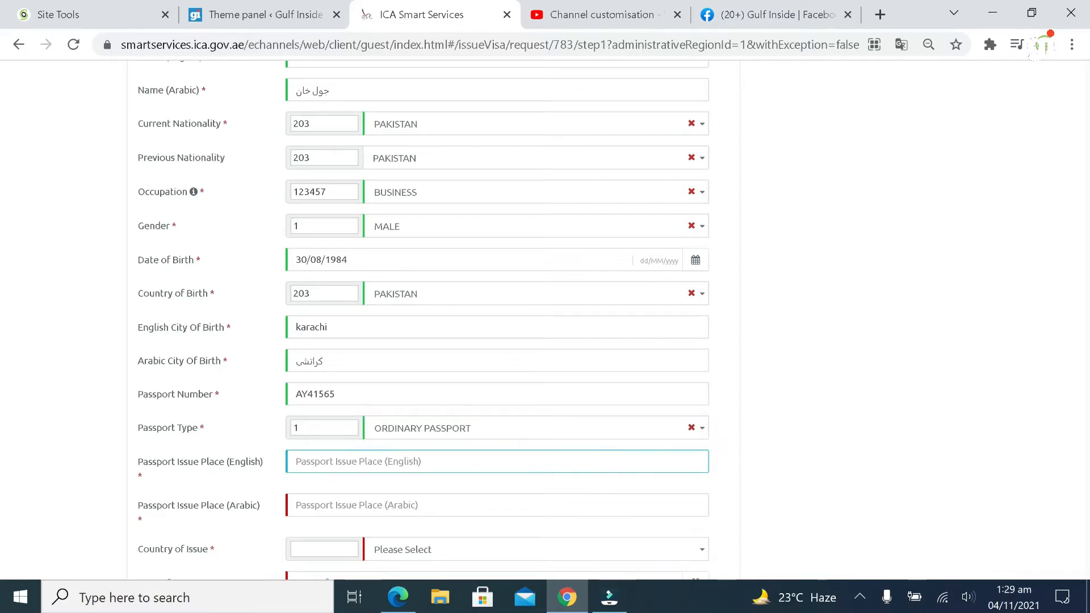
type("k")
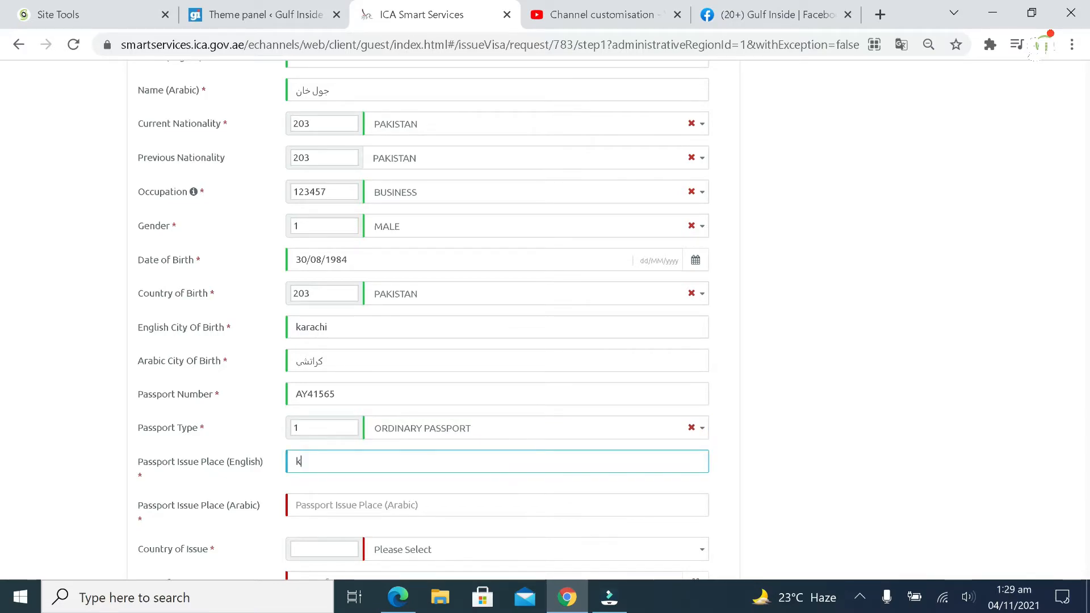
type("archi")
left_click(387, 517)
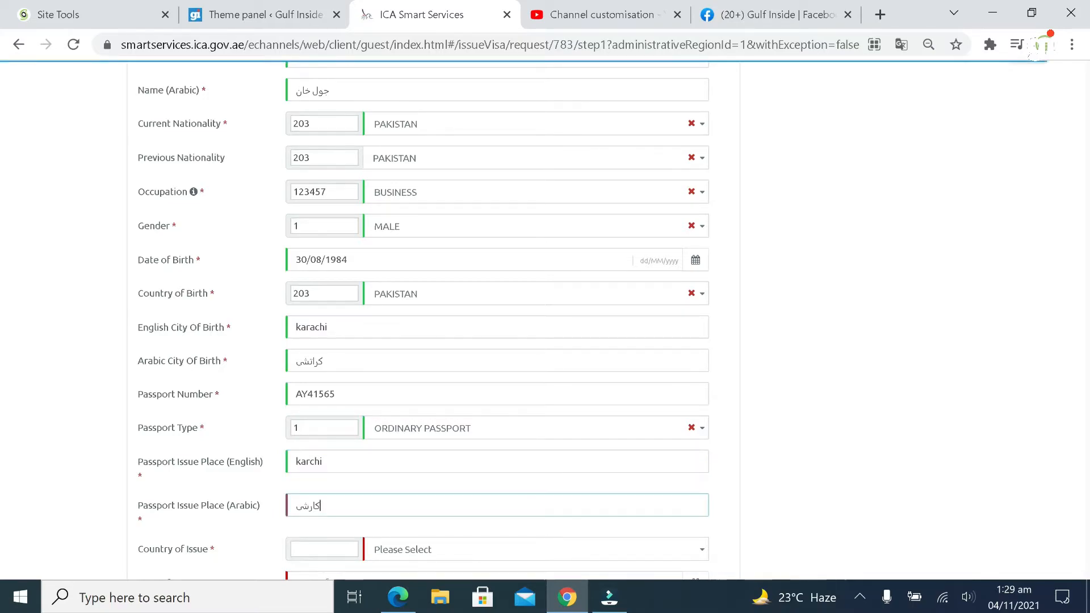
scroll(387, 511, "down", 3)
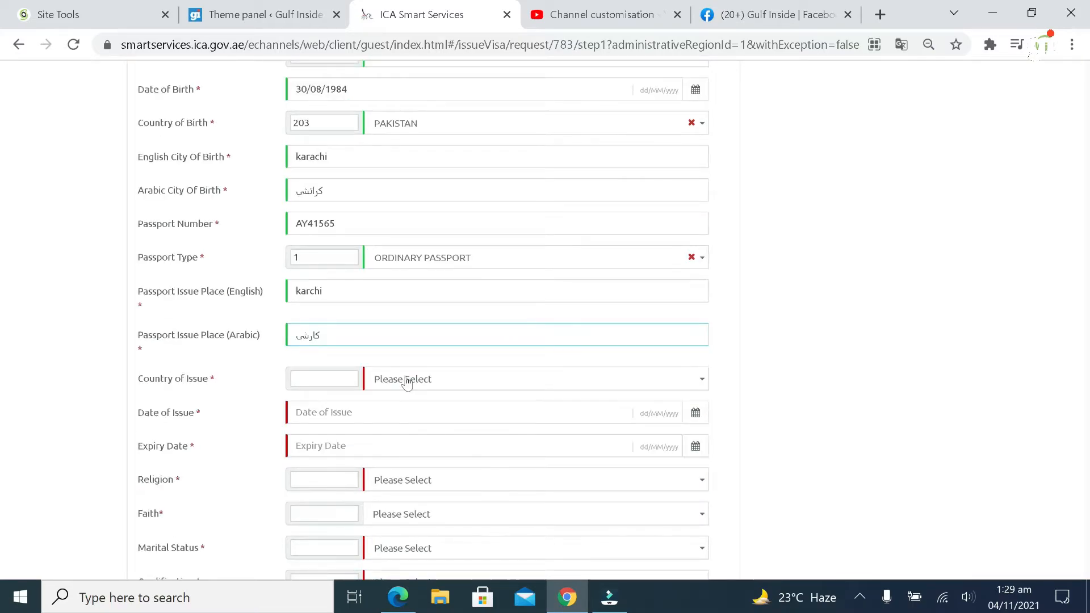
Set passport issue country PAKISTAN, issue date 01/01/2020 and expiry 02/01/2025
left_click(405, 380)
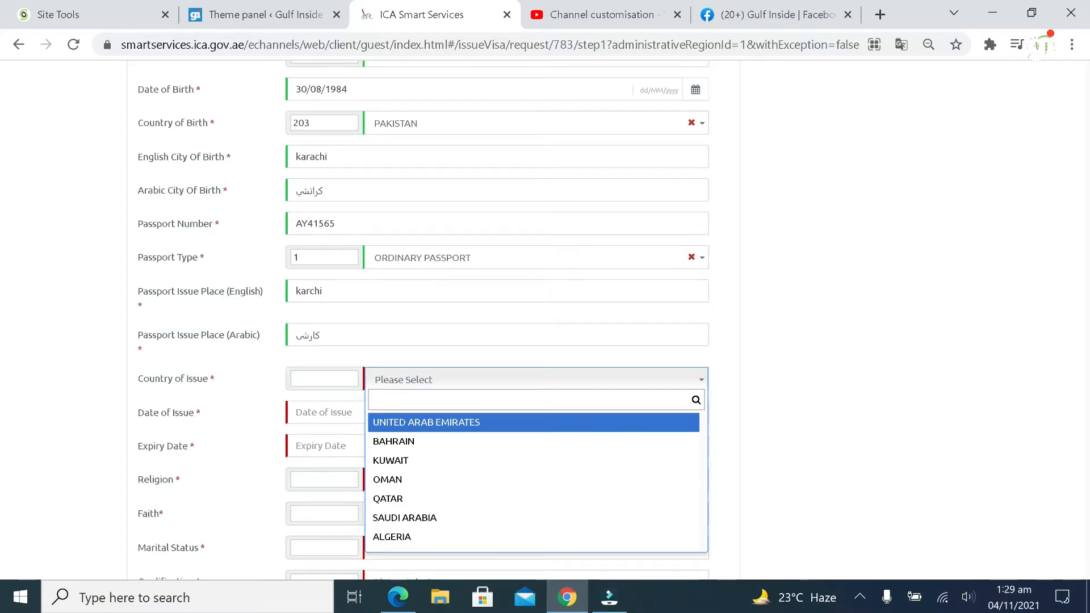
type("pakistan")
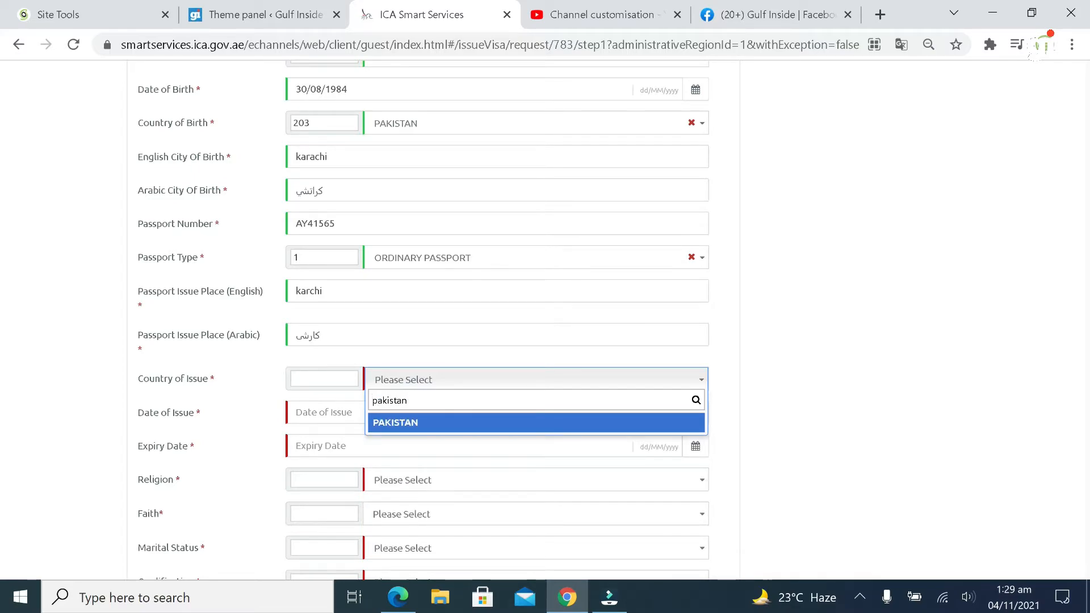
left_click(400, 422)
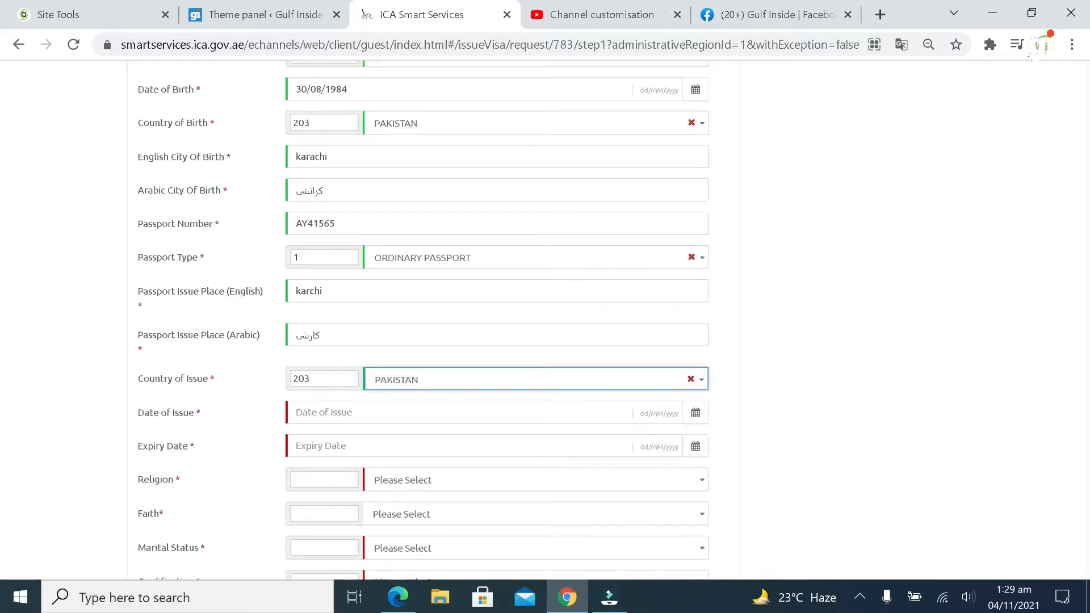
left_click(400, 413)
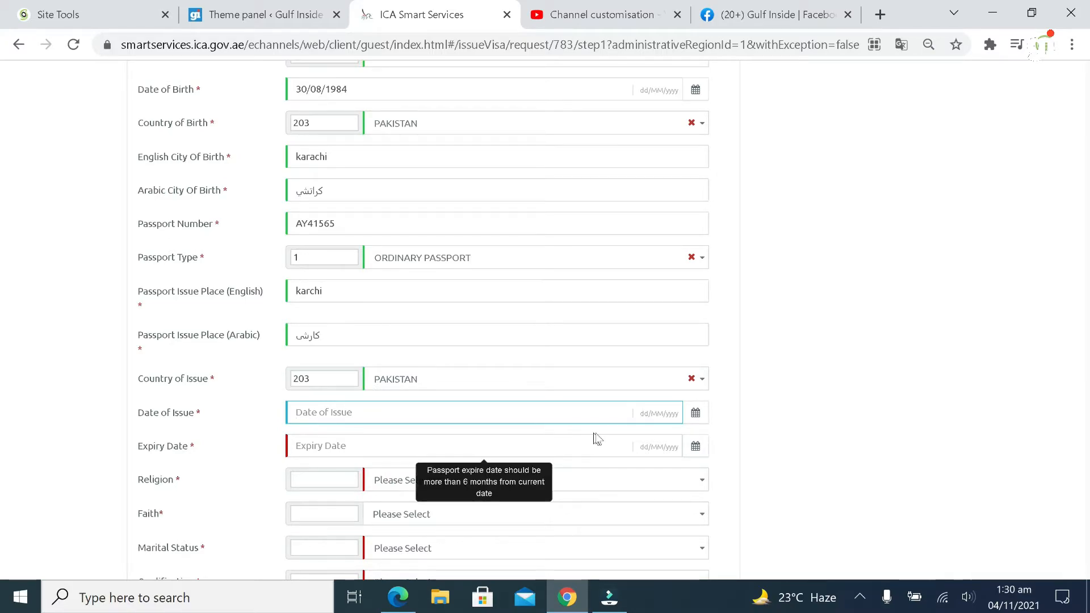
left_click(694, 413)
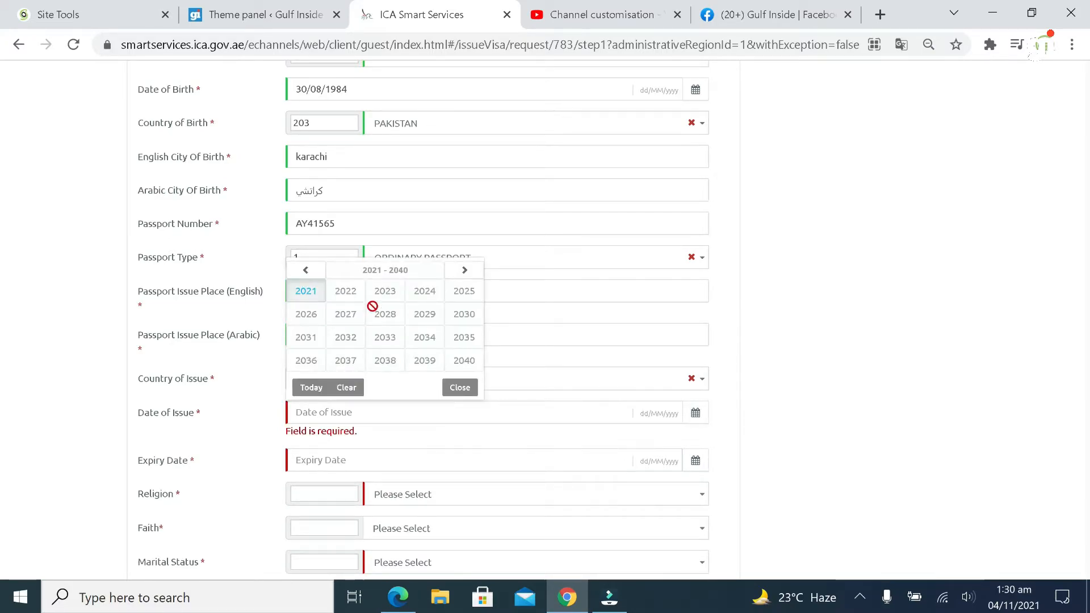
left_click(309, 272)
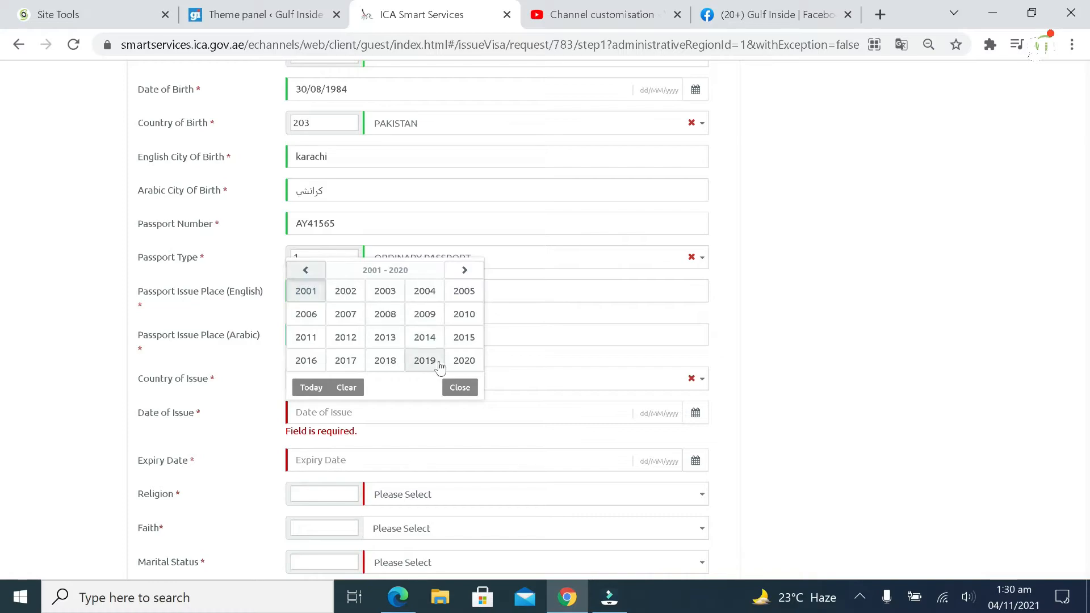
left_click(463, 359)
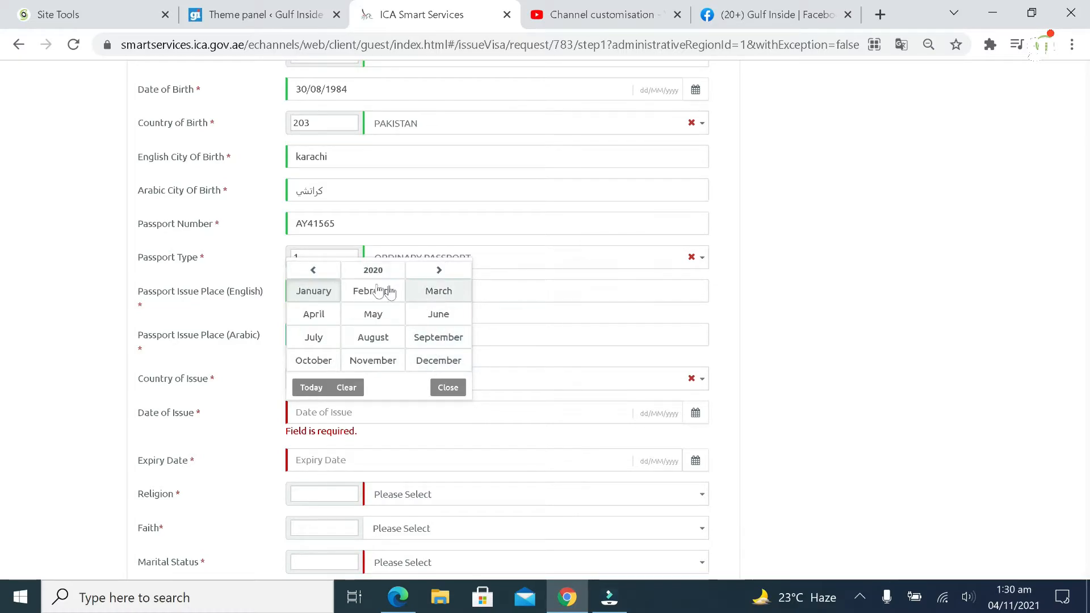
left_click(311, 289)
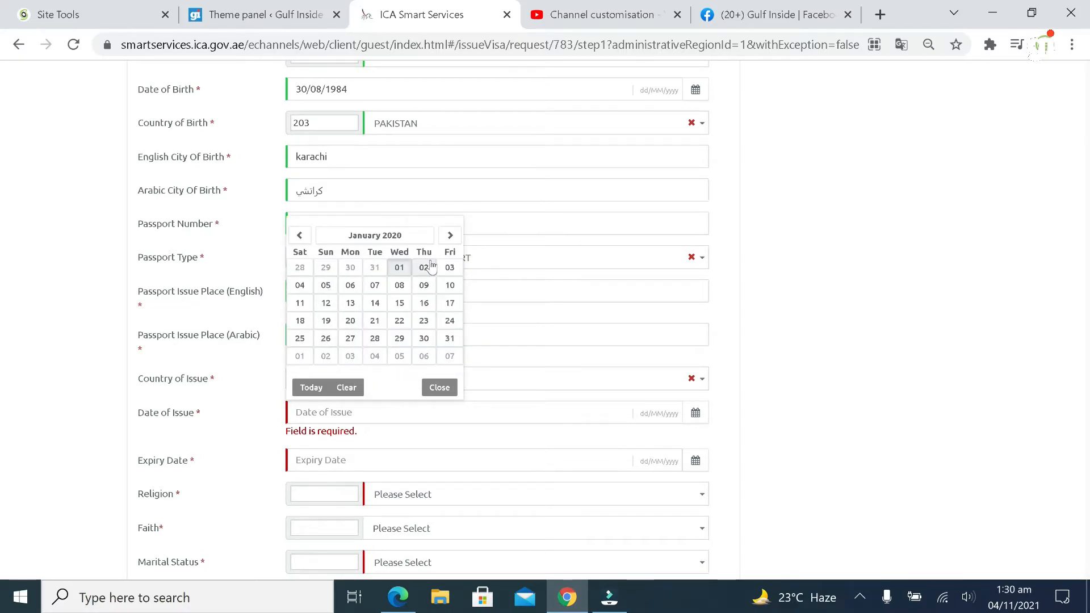
left_click(399, 267)
left_click(476, 444)
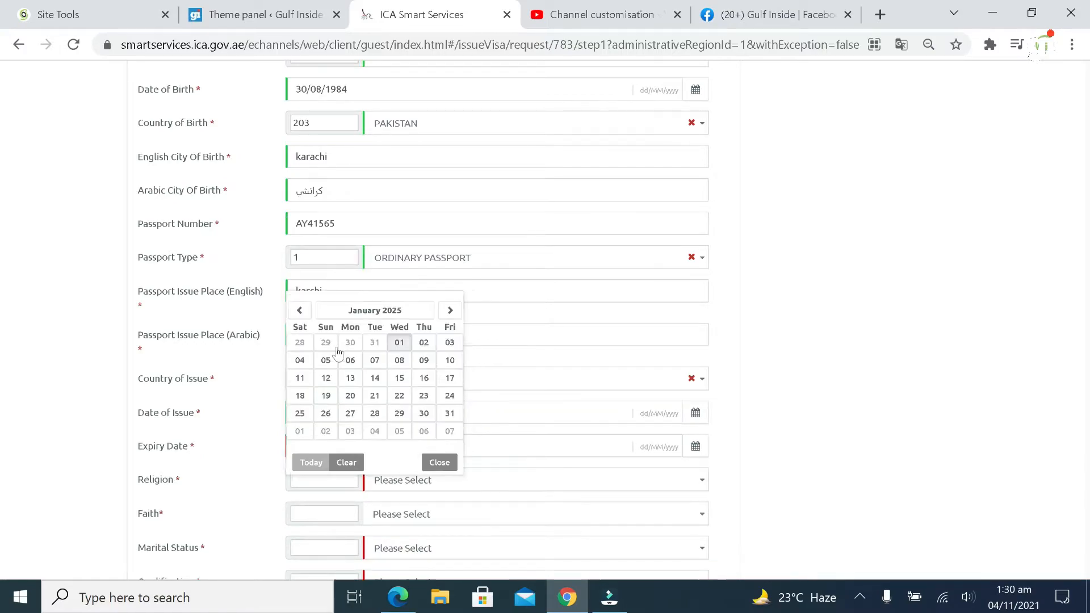
left_click(422, 302)
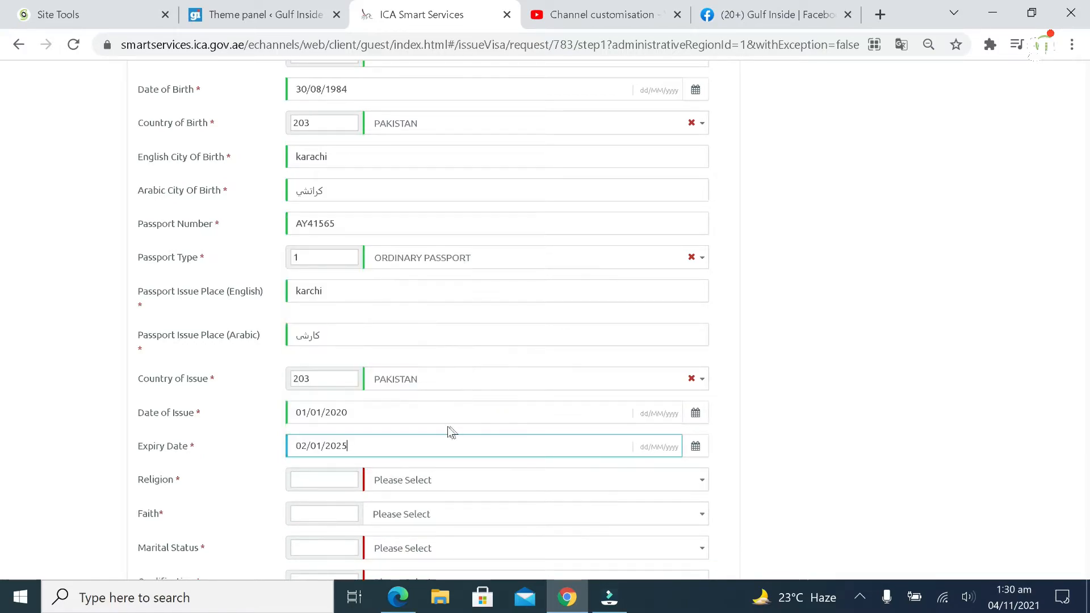
scroll(448, 430, "down", 3)
Set religion ISLAM, faith SUNNI and marital status MARRIED
left_click(401, 314)
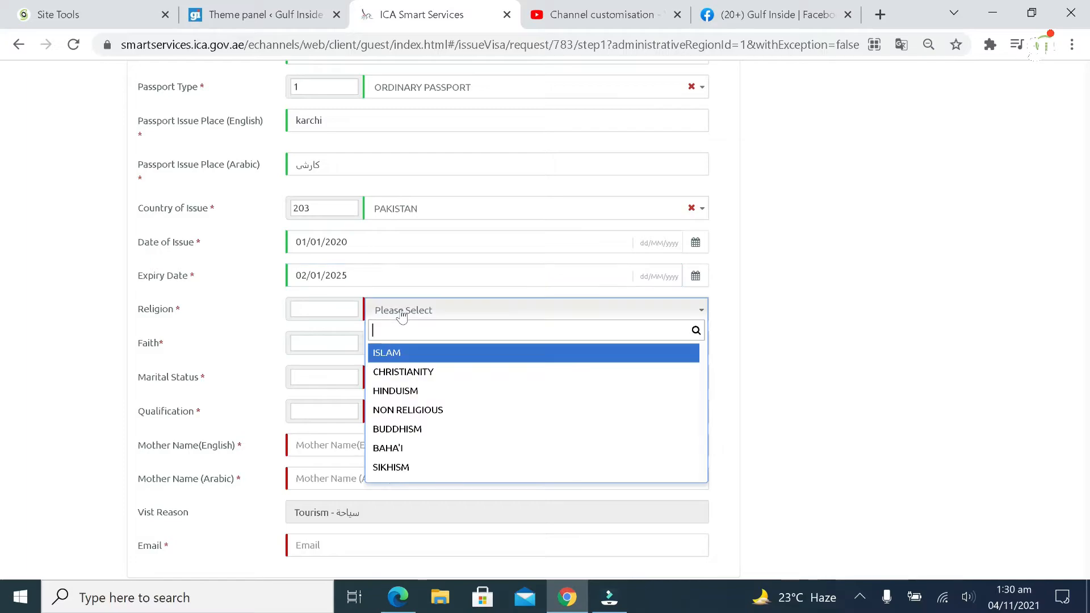
left_click(433, 353)
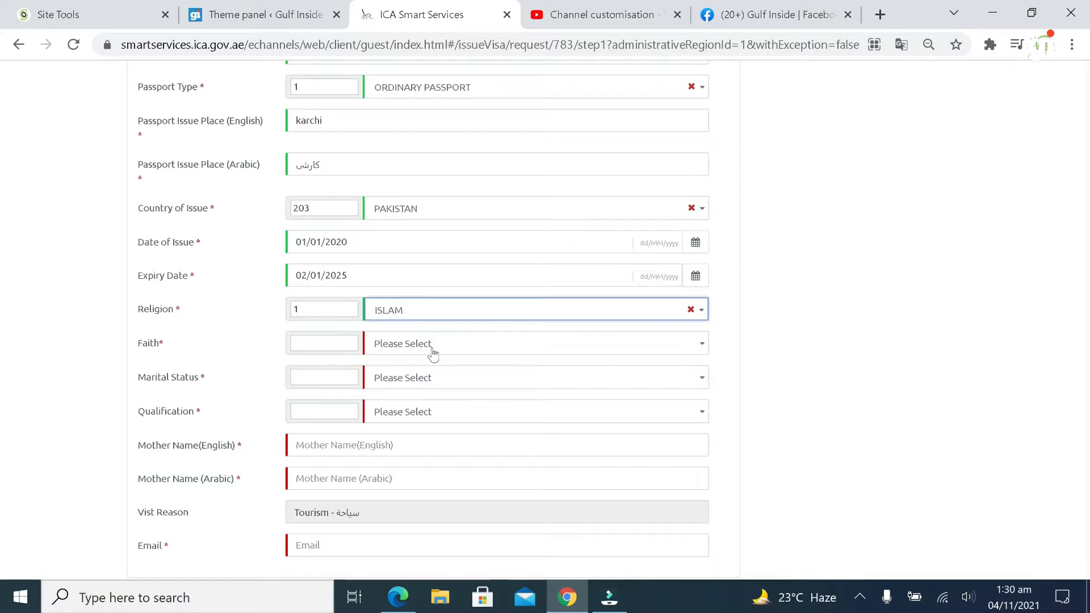
left_click(433, 353)
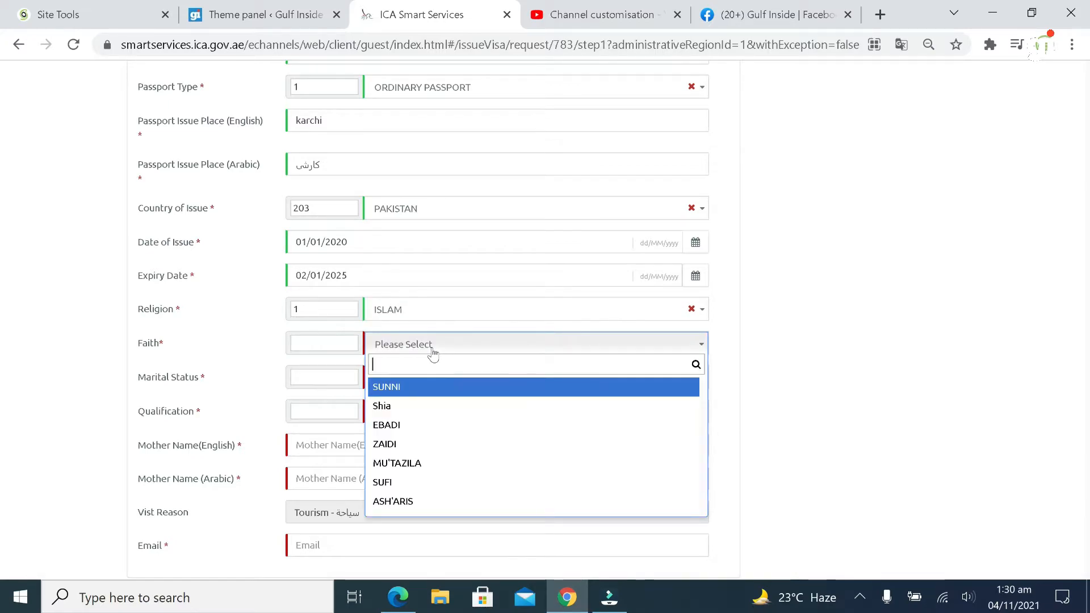
left_click(421, 392)
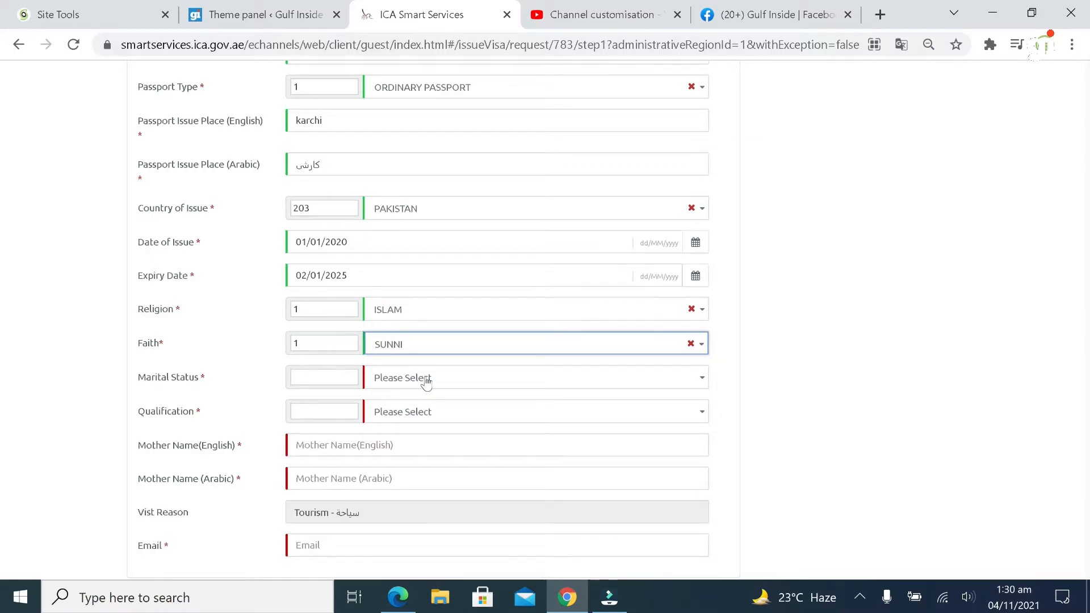
left_click(426, 381)
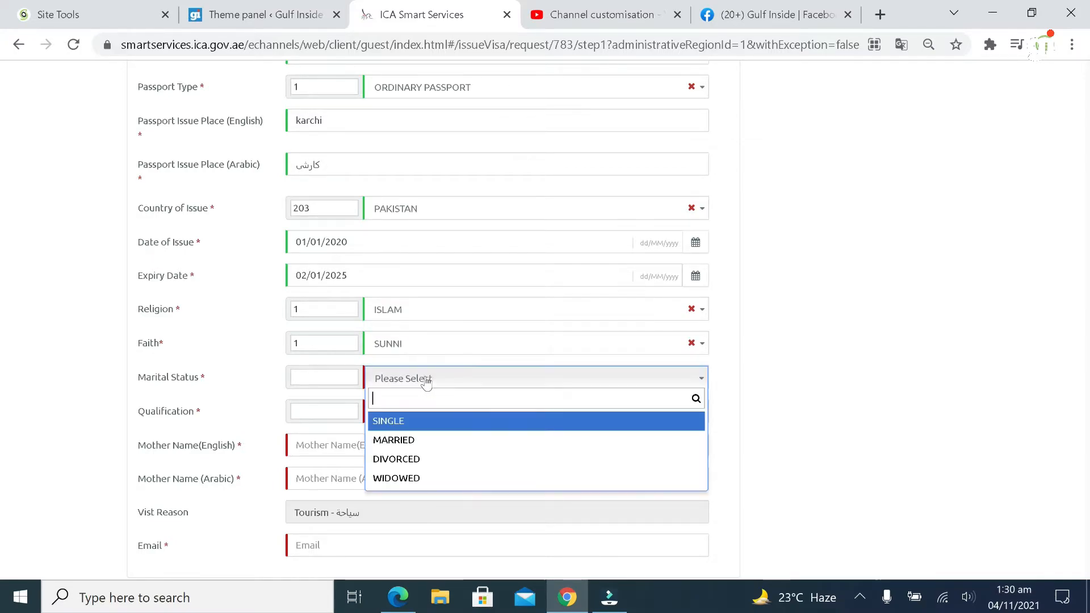
left_click(424, 437)
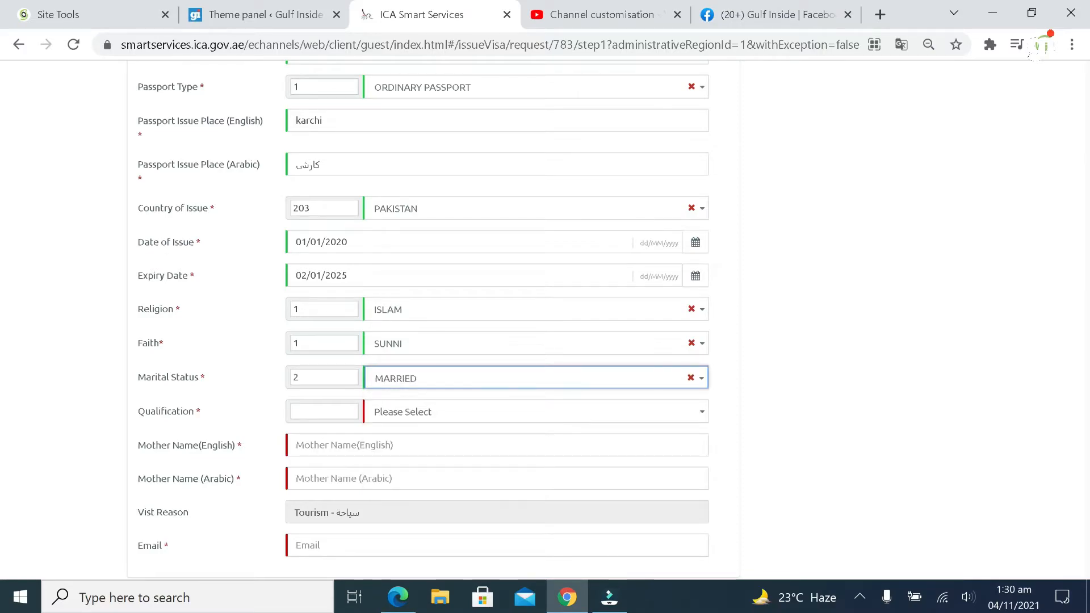
Set qualification to BACHELOR and qualification country to PAKISTAN
left_click(445, 417)
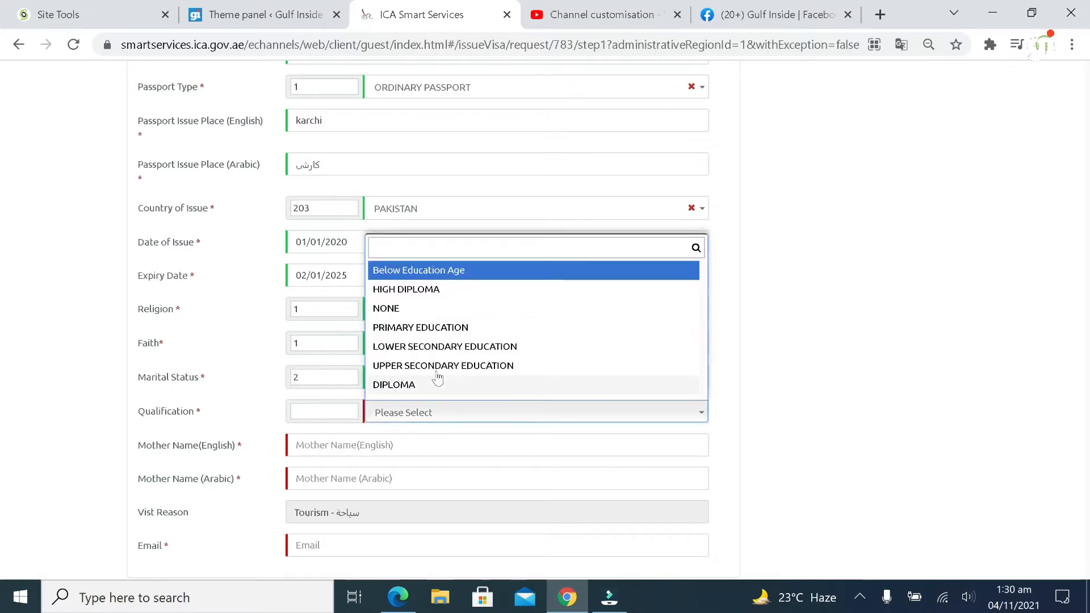
left_click(439, 308)
left_click(428, 449)
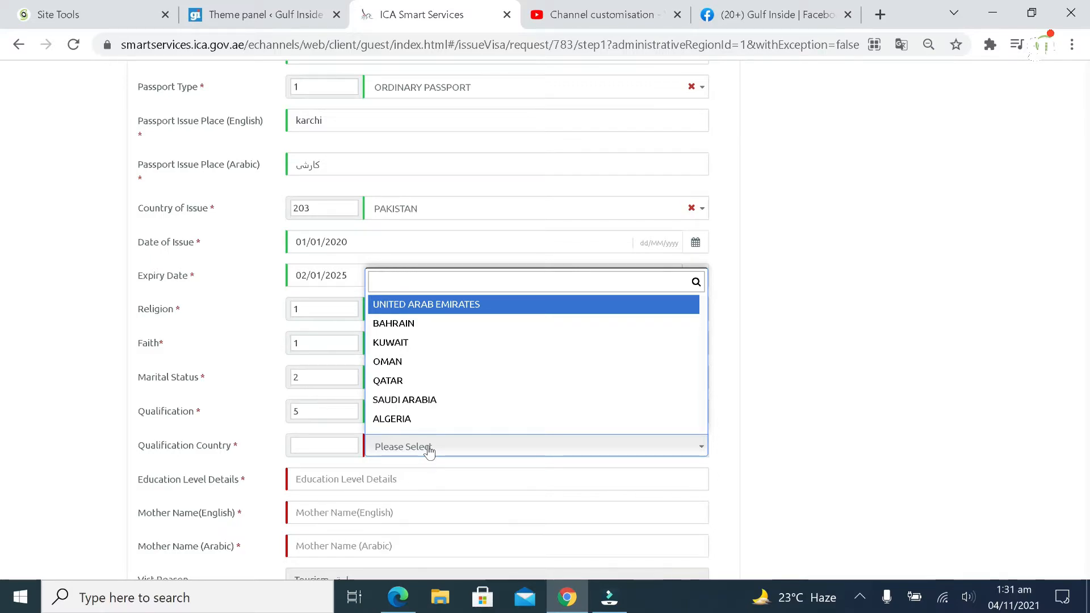
type("pakistan")
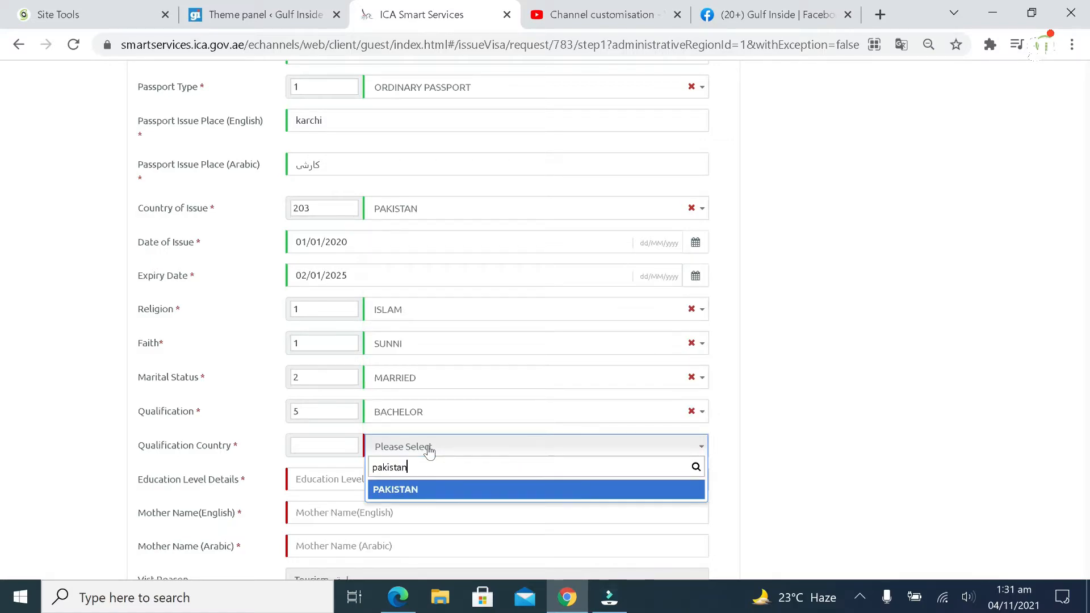
left_click(462, 491)
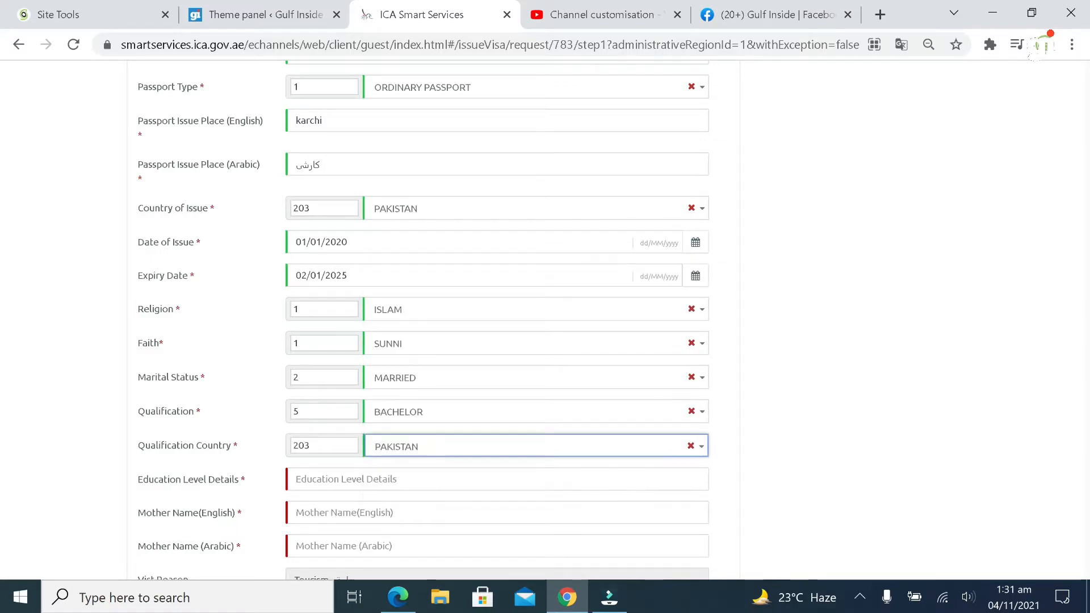
scroll(462, 492, "down", 3)
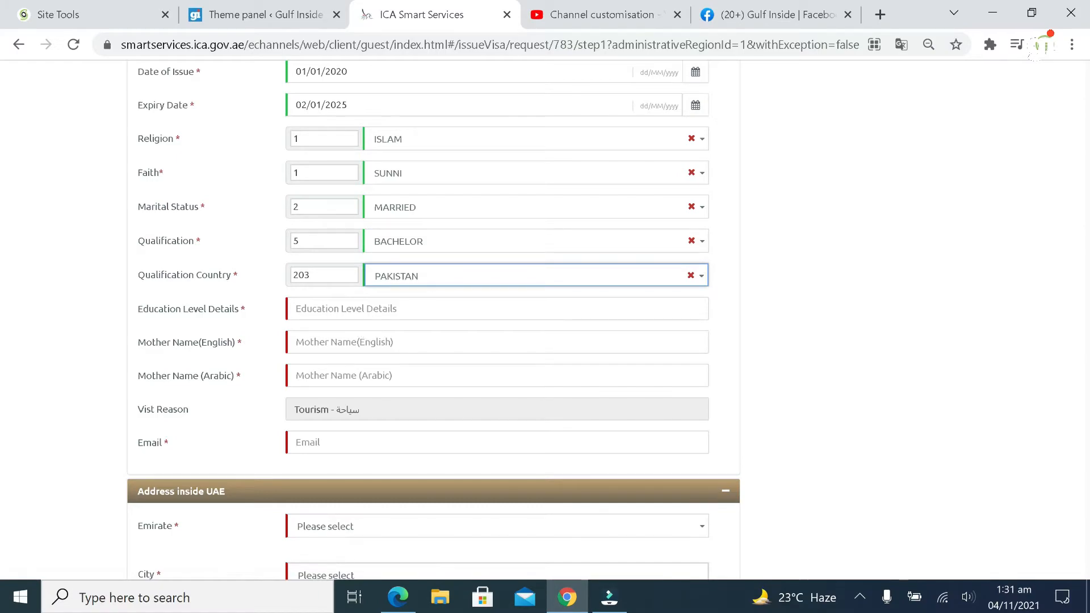
Enter education level BSC and the mother's English and Arabic names
left_click(462, 309)
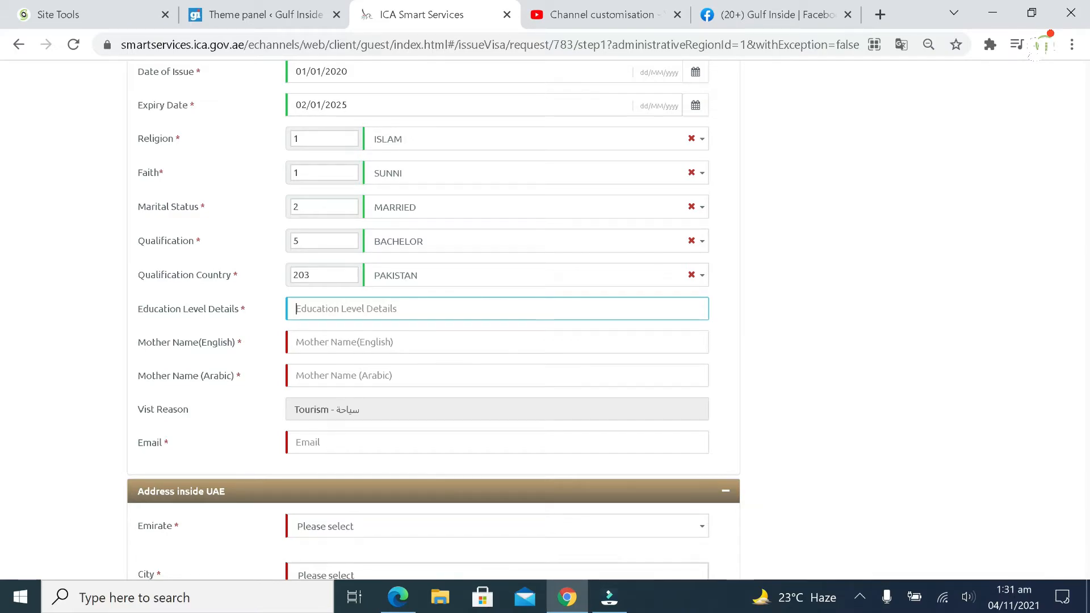
type("BSC")
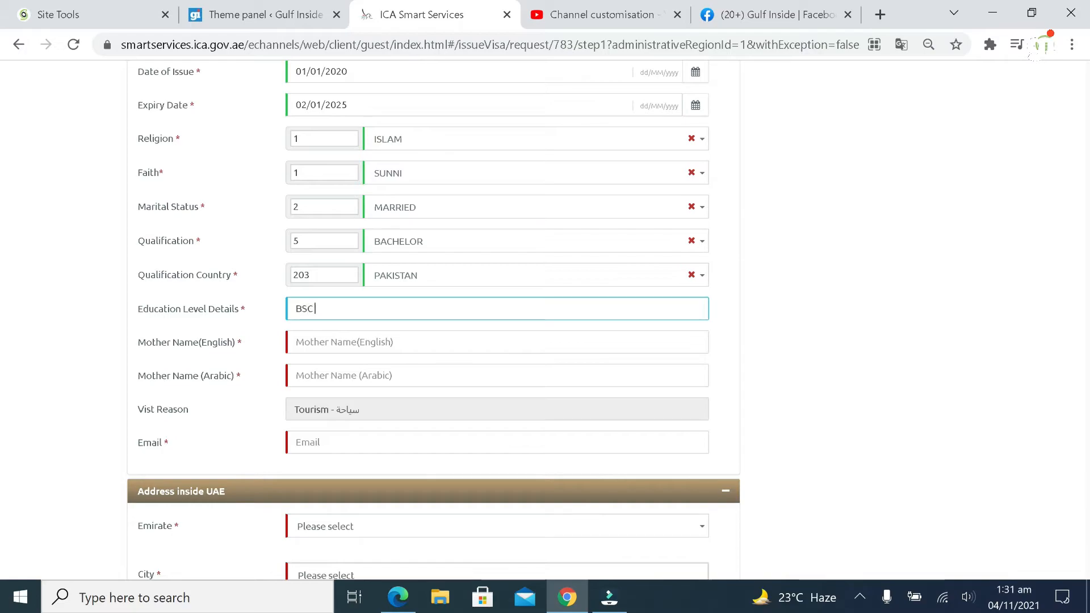
key("Tab")
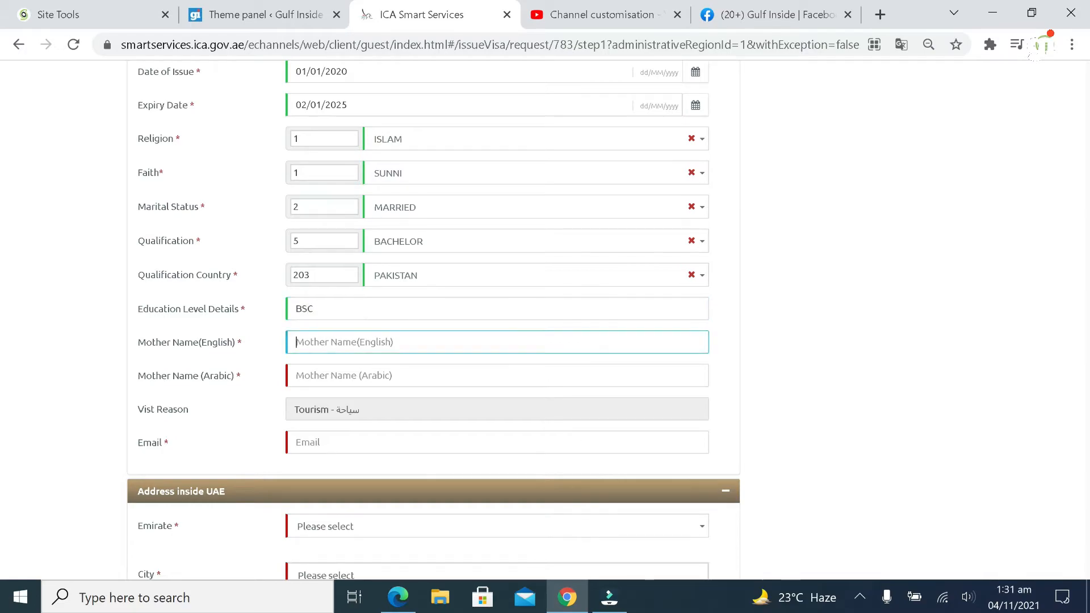
type("FAT")
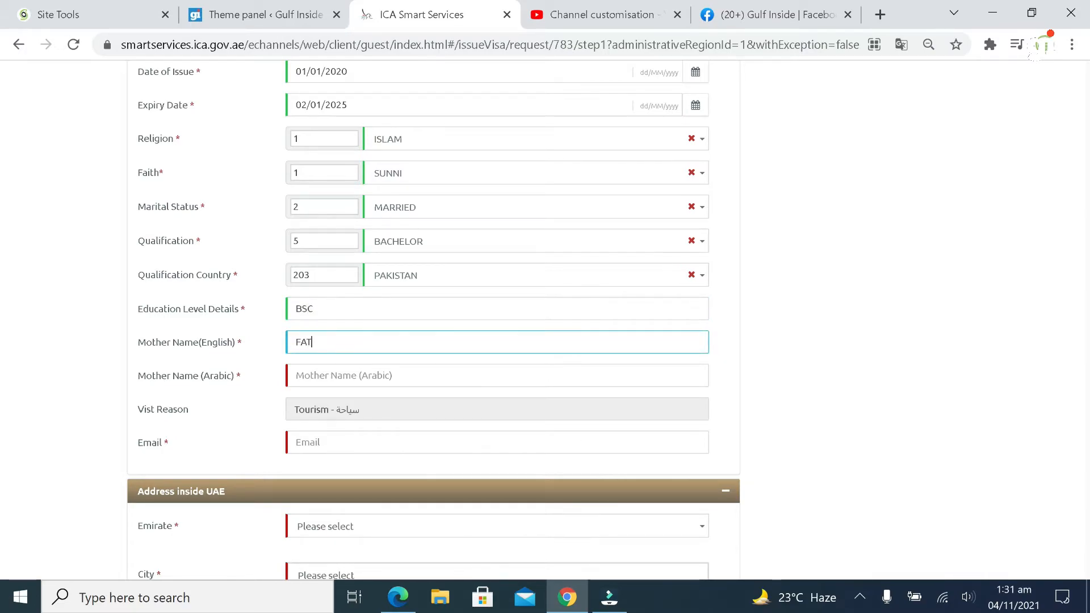
type("IMA")
key("Tab")
type("فاطمه")
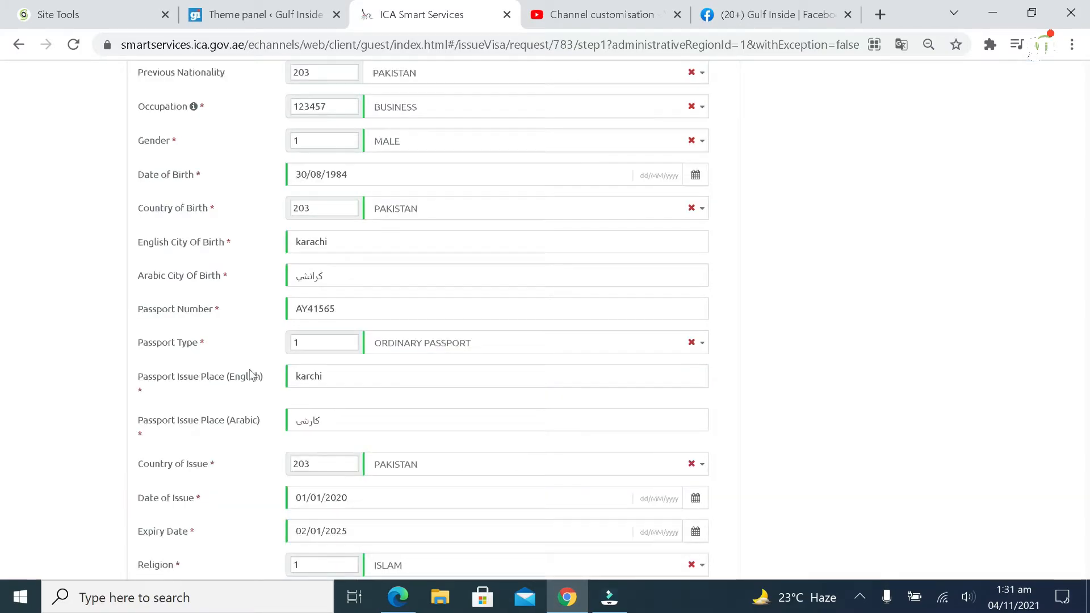
Re-enter the e-mail address correctly so the format error clears
scroll(249, 373, "down", 5)
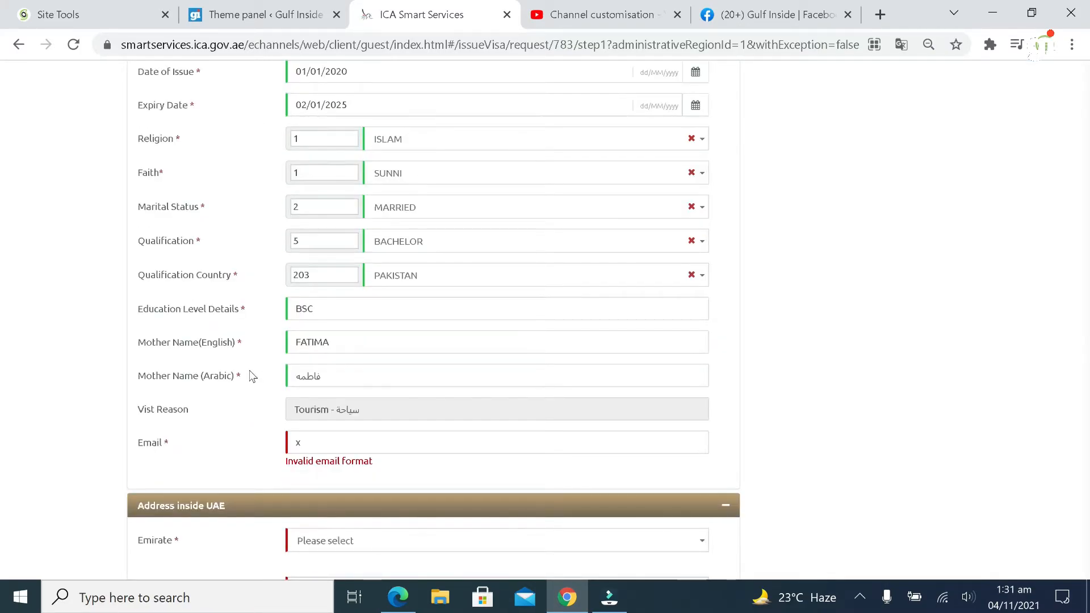
scroll(253, 376, "down", 1)
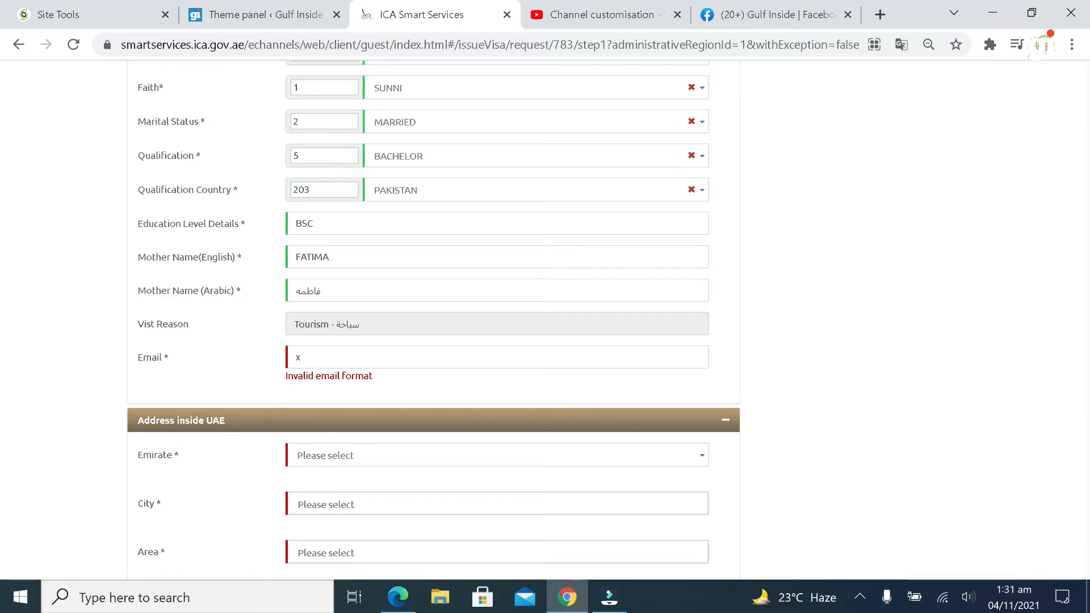
left_click(352, 357)
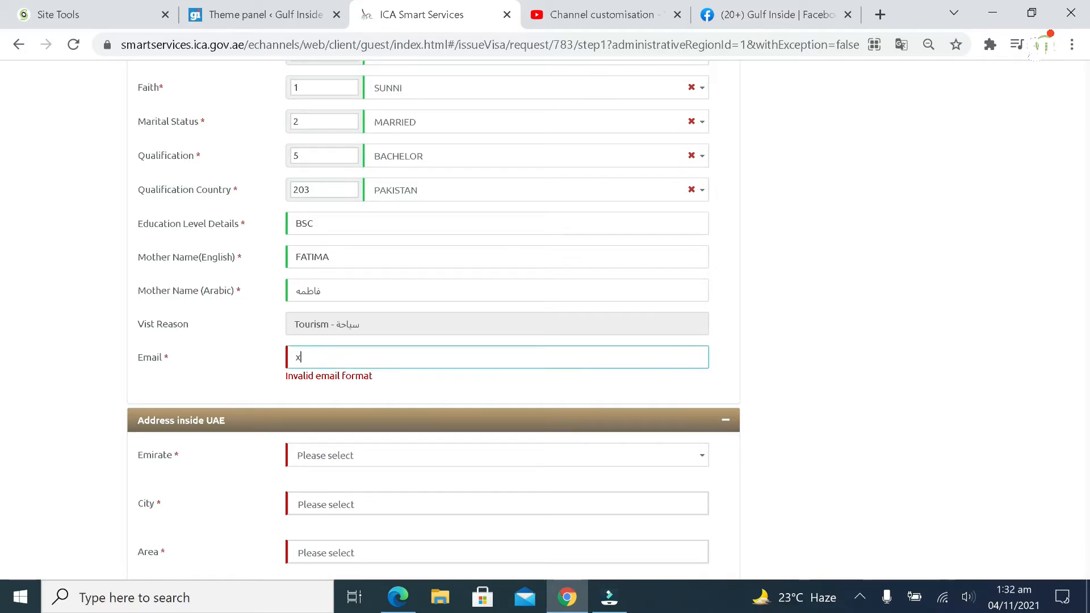
type("xyz@gmail.com")
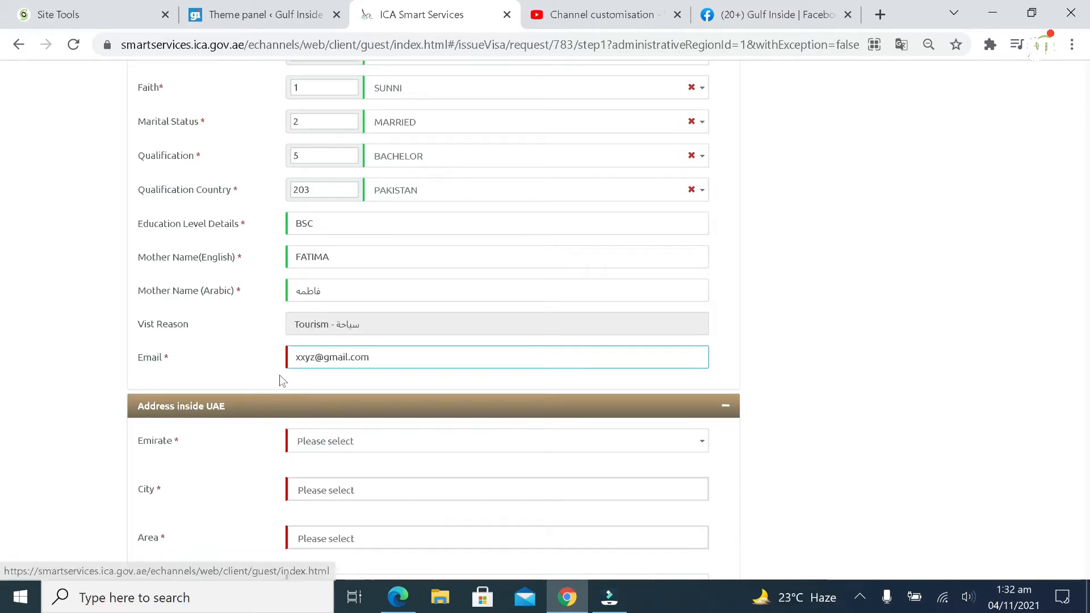
left_click(256, 367)
Pick ABU DHABI for both emirate and city, and AL HOSN for area
scroll(284, 376, "down", 1)
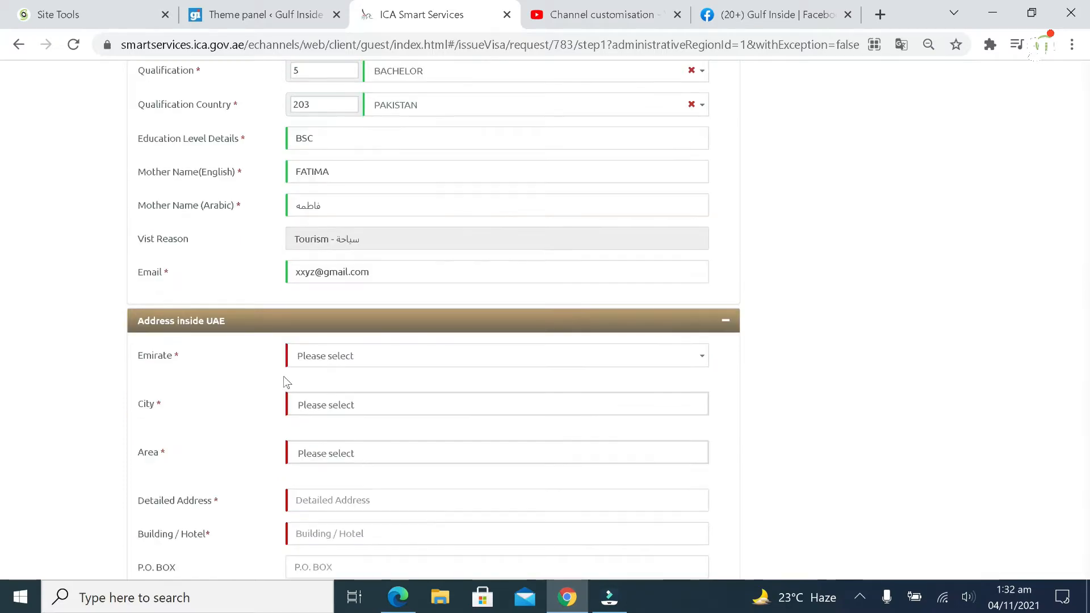
left_click(348, 364)
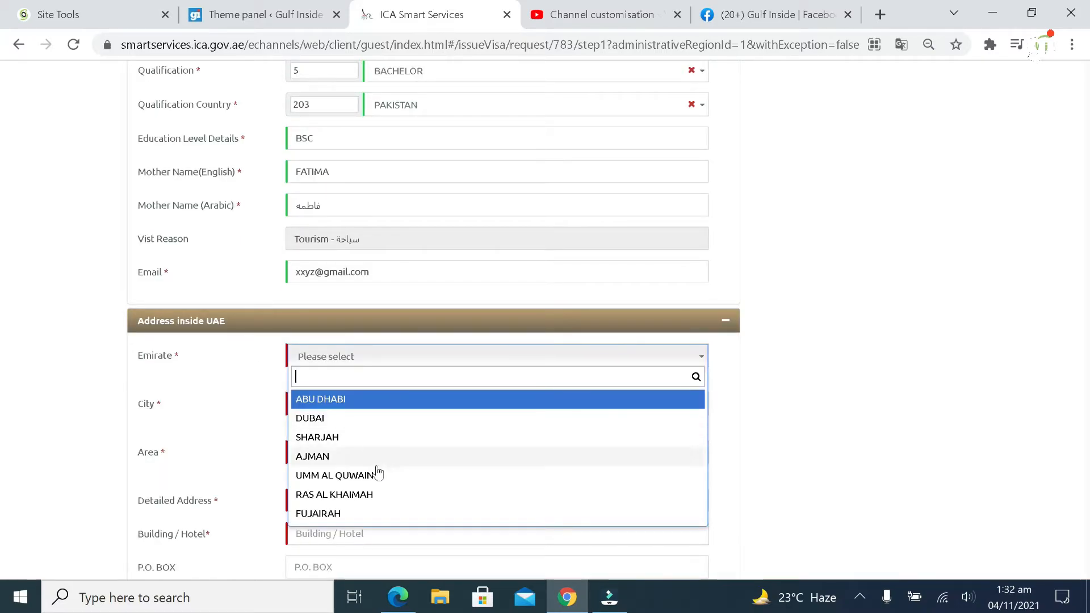
scroll(384, 504, "down", 1)
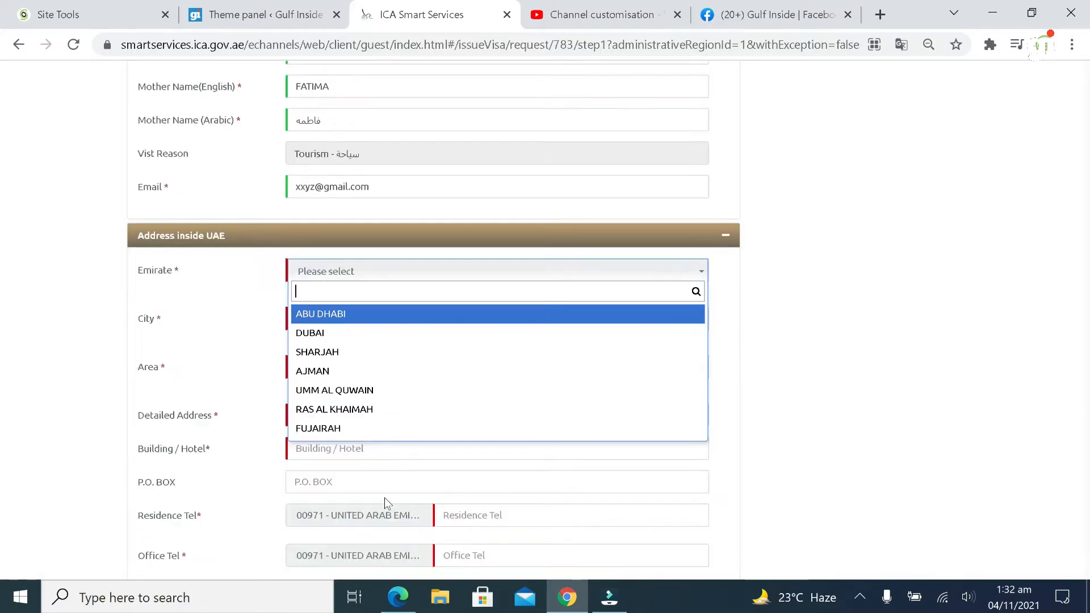
left_click(344, 314)
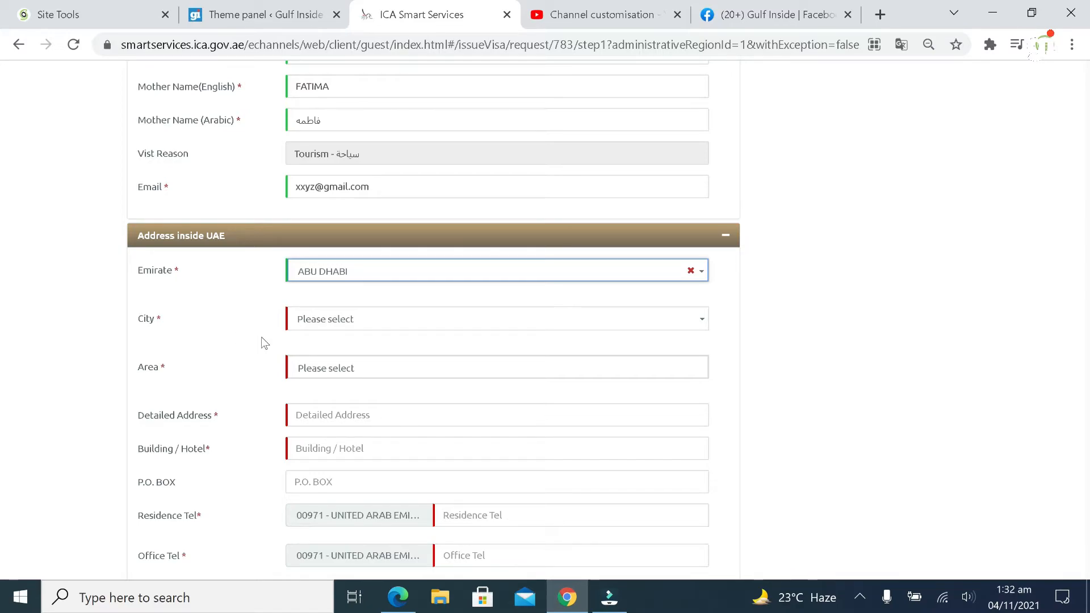
left_click(309, 320)
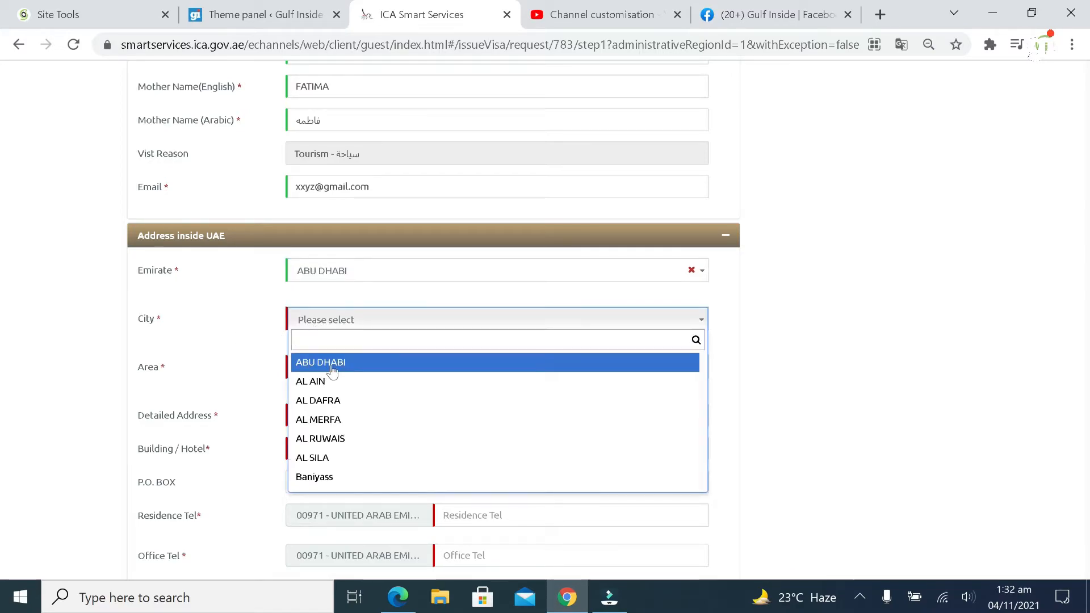
left_click(330, 366)
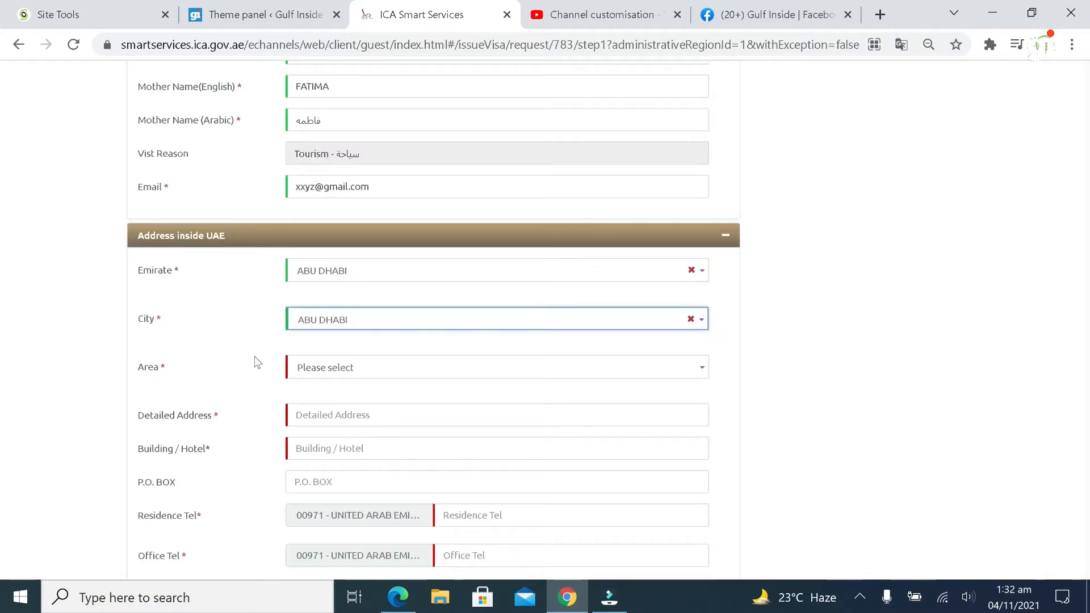
left_click(339, 372)
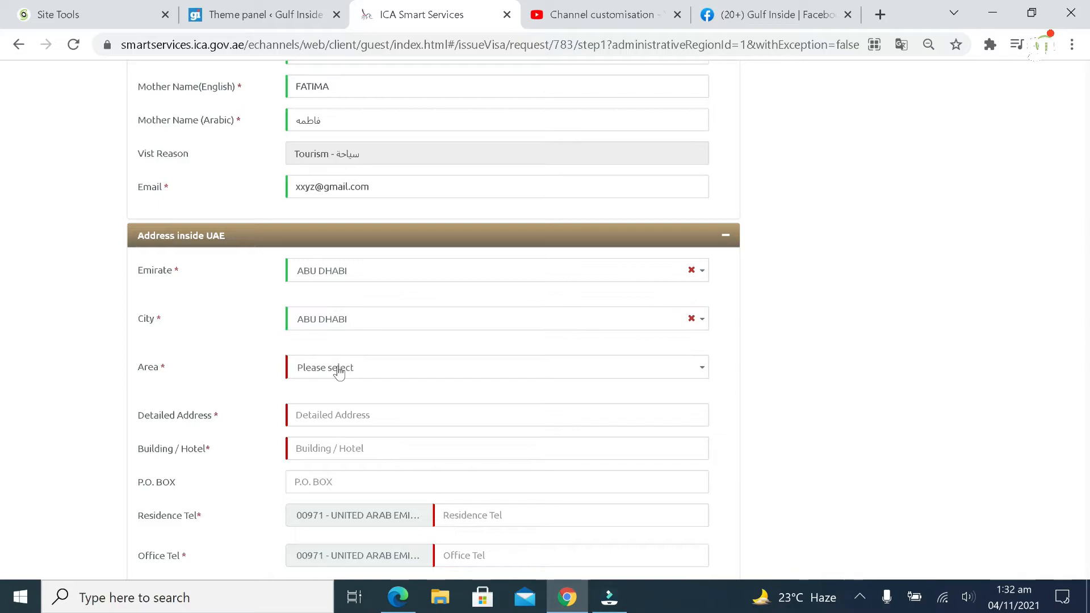
left_click(339, 370)
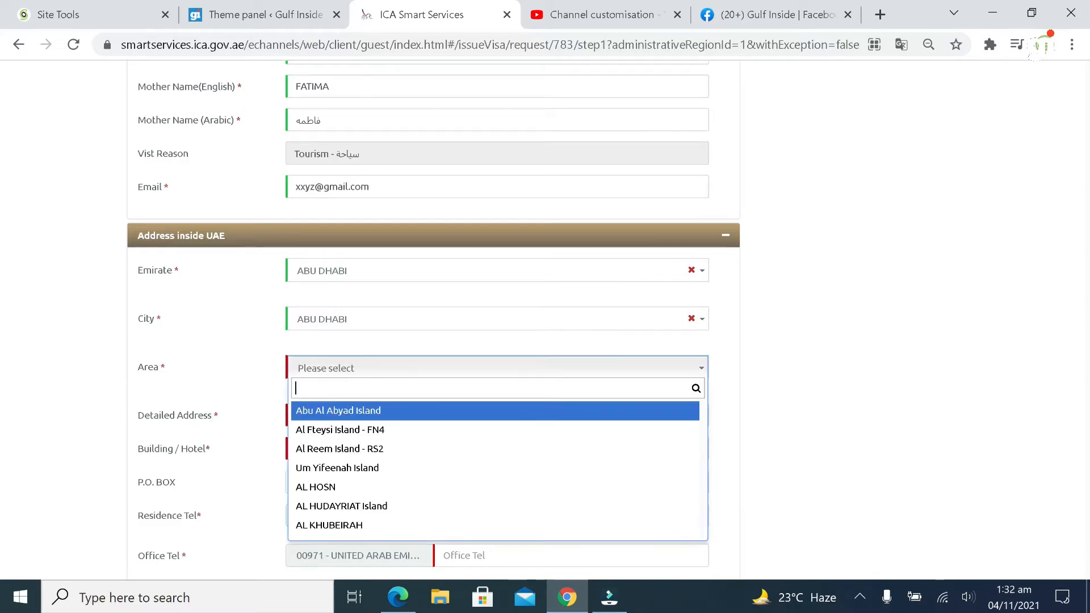
left_click(382, 488)
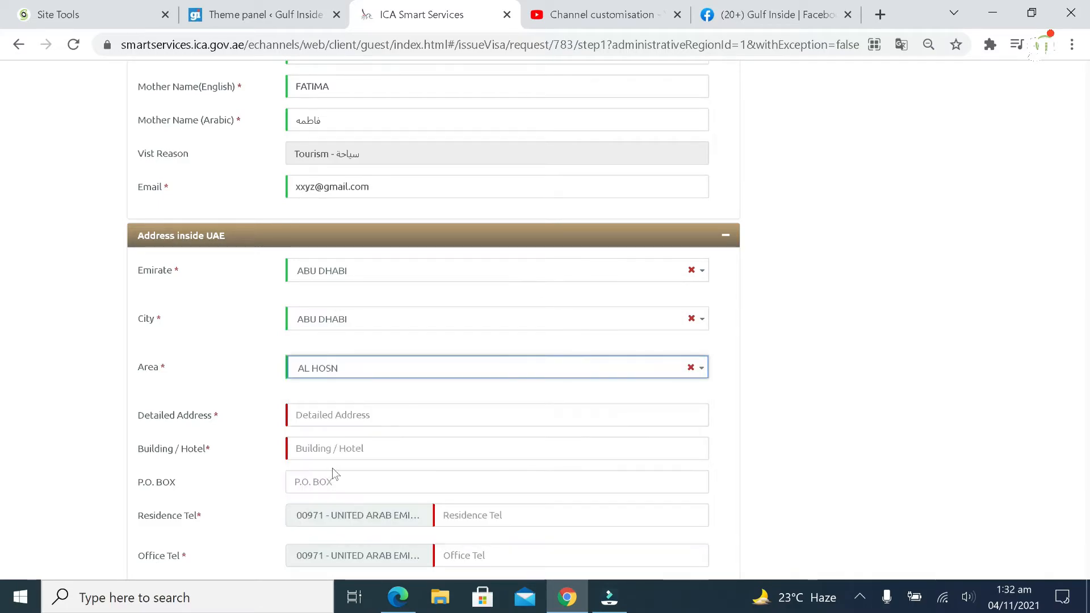
scroll(248, 376, "down", 3)
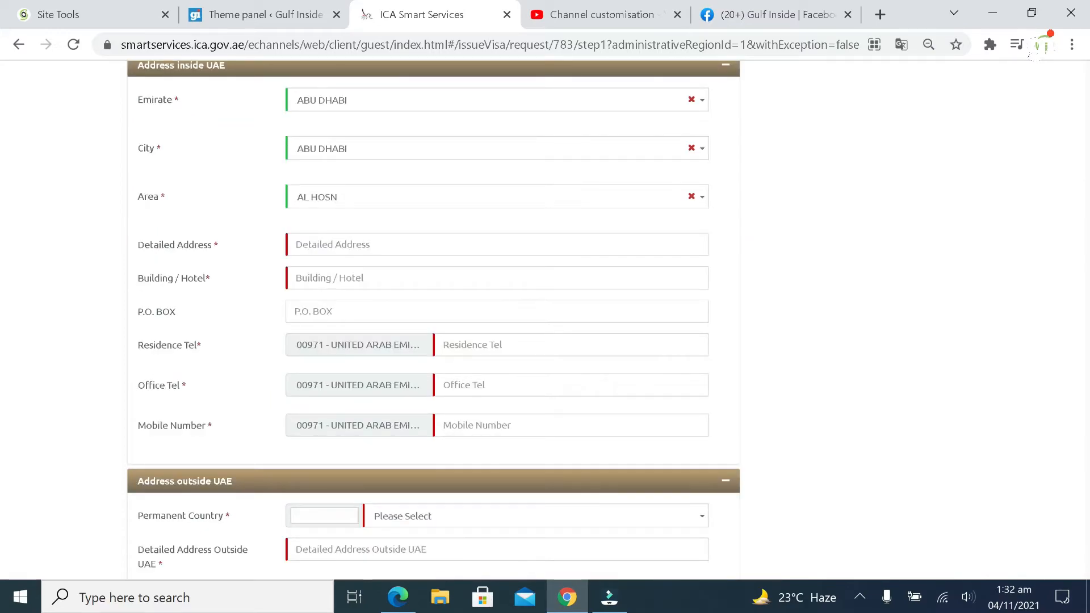
Fill in the detailed address and building/hotel name inside UAE
left_click(367, 243)
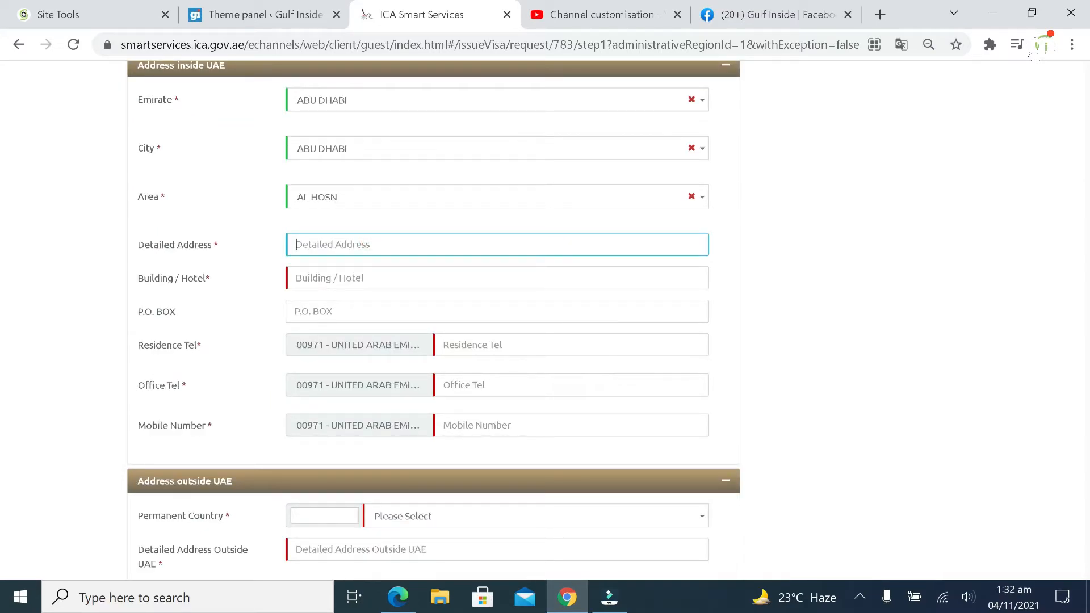
type("xyz")
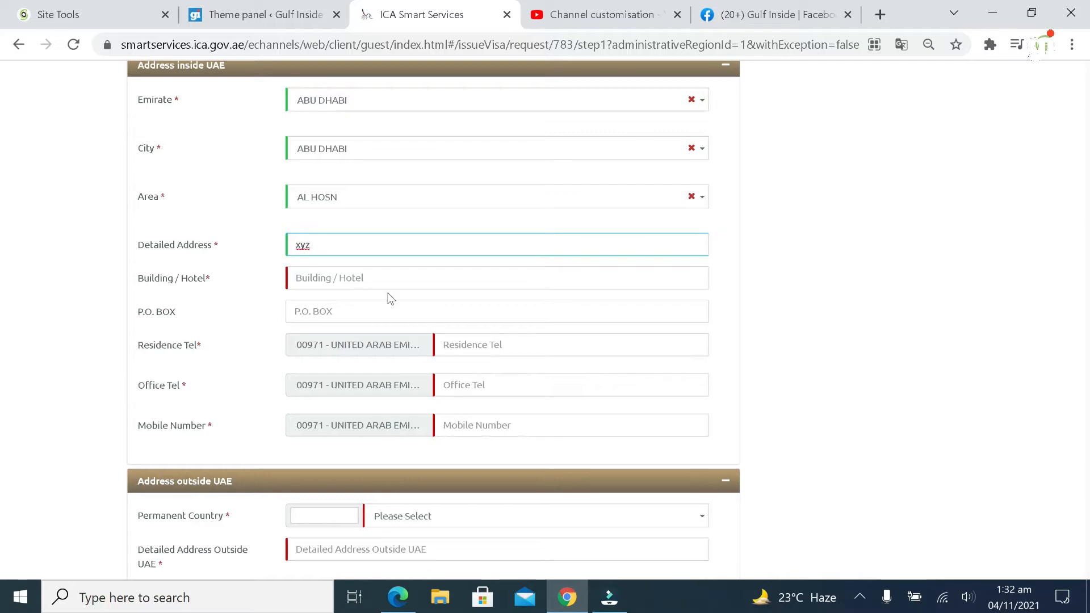
key("Tab")
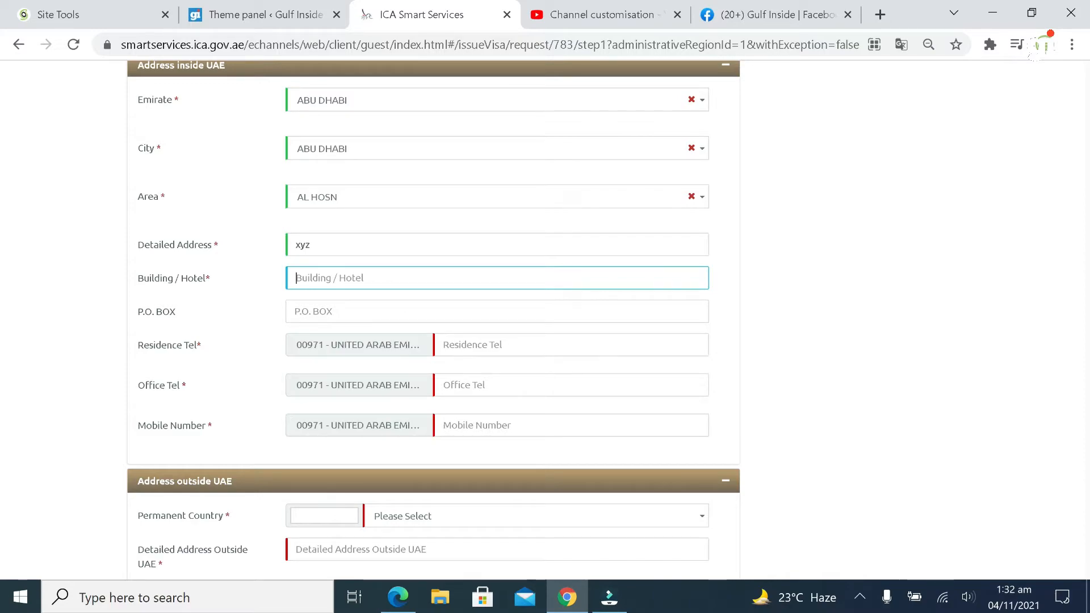
type("XYZ Hotel")
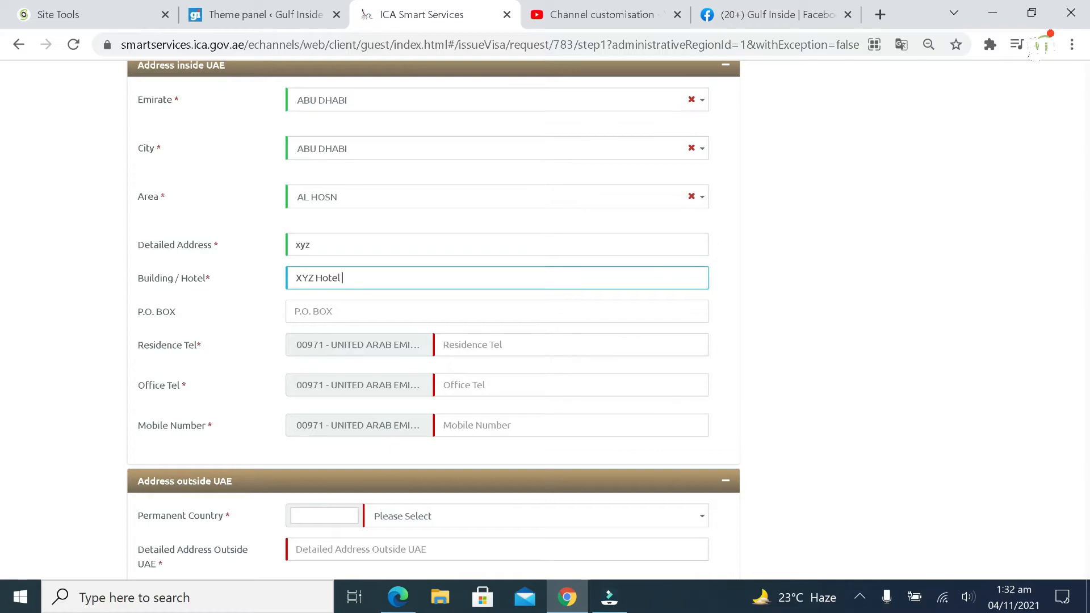
left_click(313, 311)
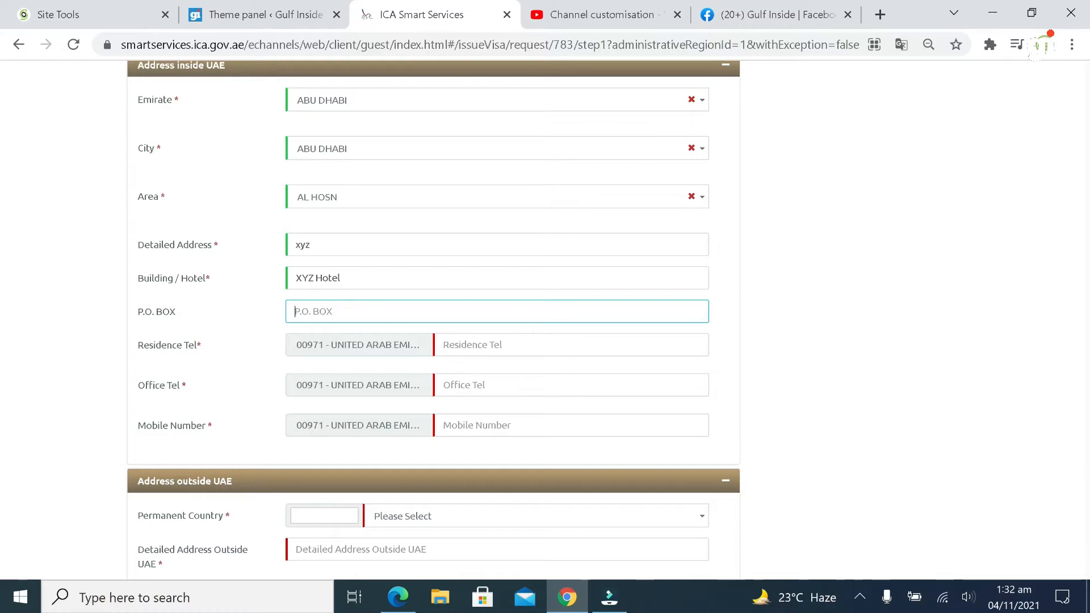
Enter the residence phone, reuse it for office phone, and fill in the mobile number
left_click(449, 348)
type("25656555")
key("Tab")
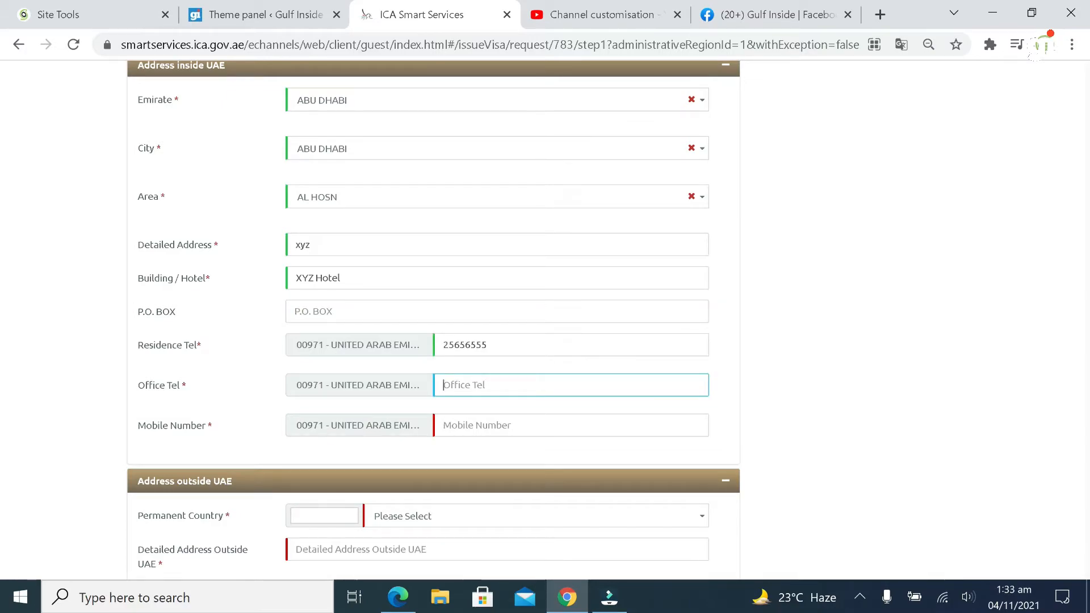
key("shift+Tab")
key("ctrl+c")
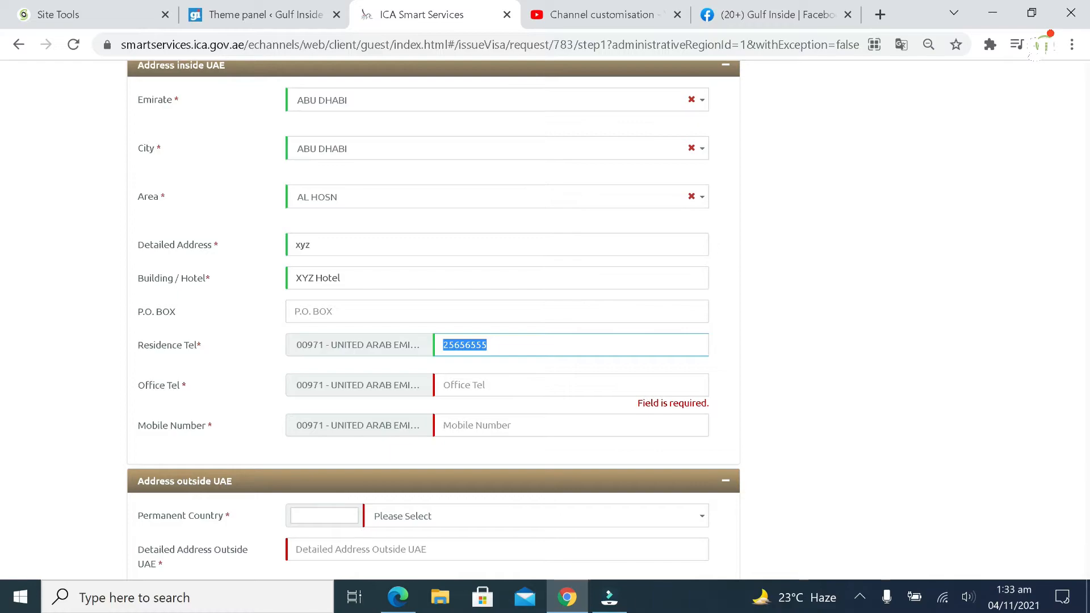
left_click(469, 379)
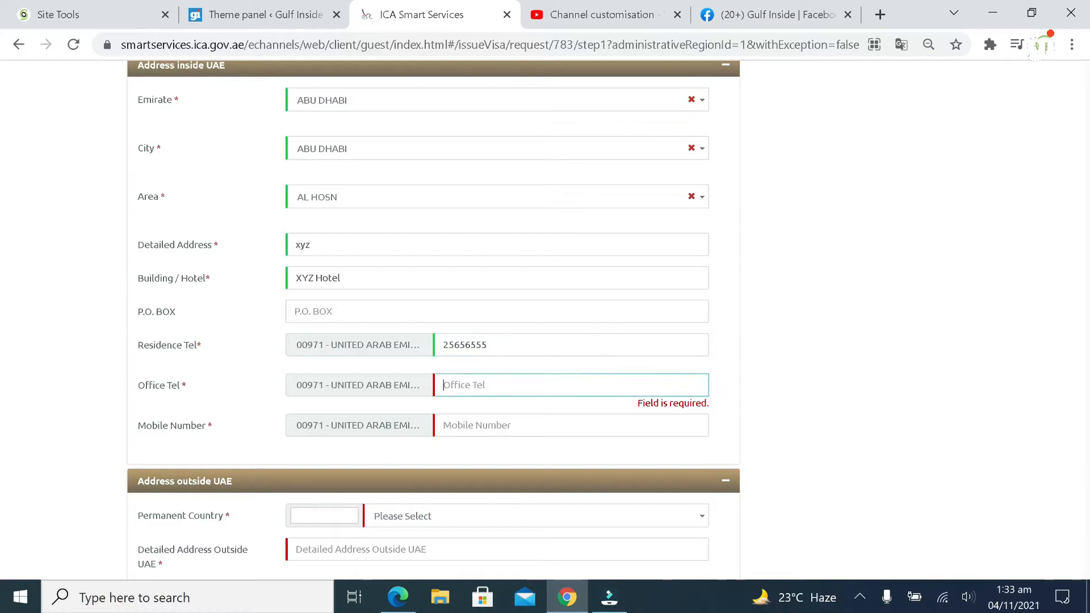
key("ctrl+v")
key("Tab")
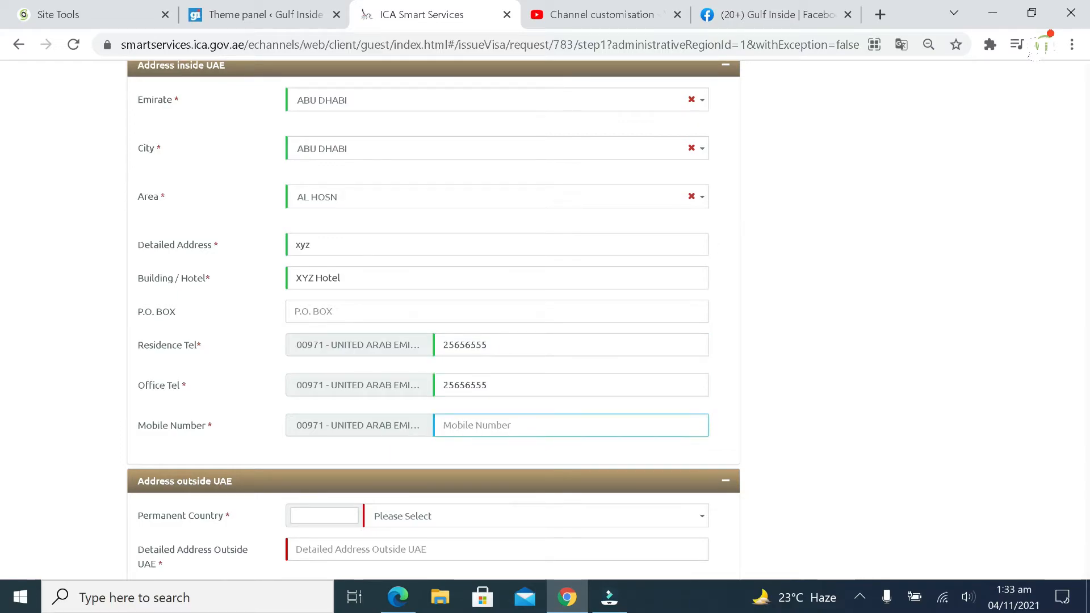
key("ctrl+v")
left_click(449, 425)
key("BackSpace")
type("50")
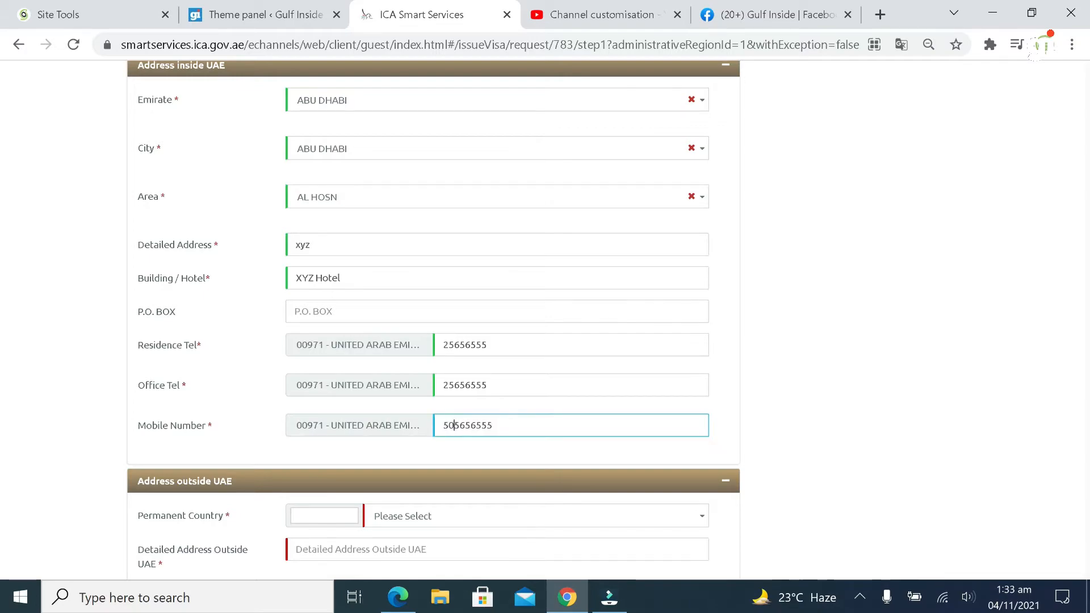
left_click(541, 395)
scroll(561, 405, "down", 3)
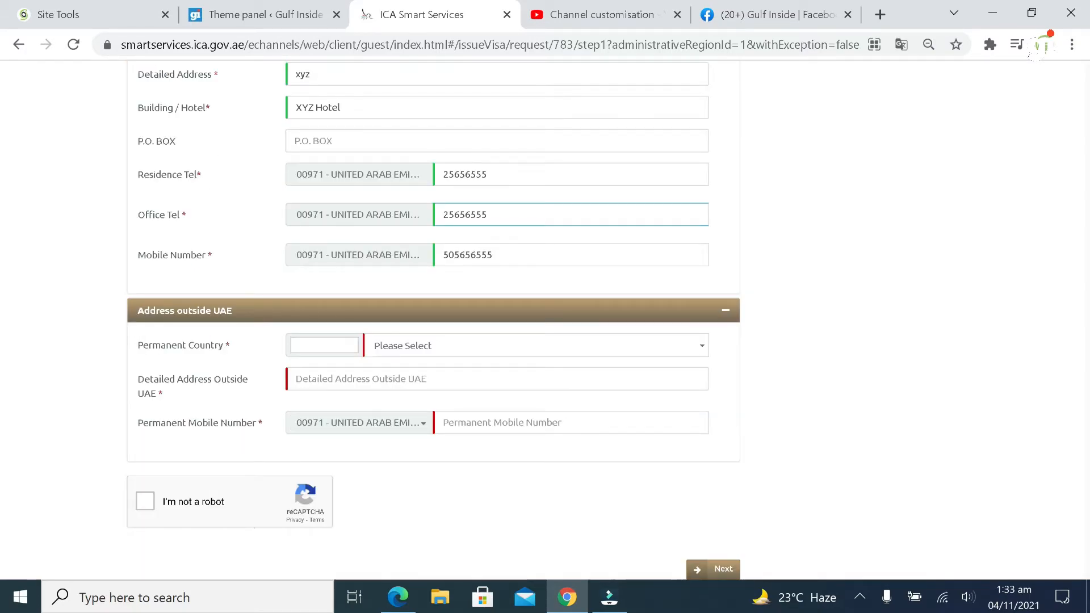
Set the permanent country to Pakistan and enter the outside-UAE address 'xyz karac'
left_click(397, 352)
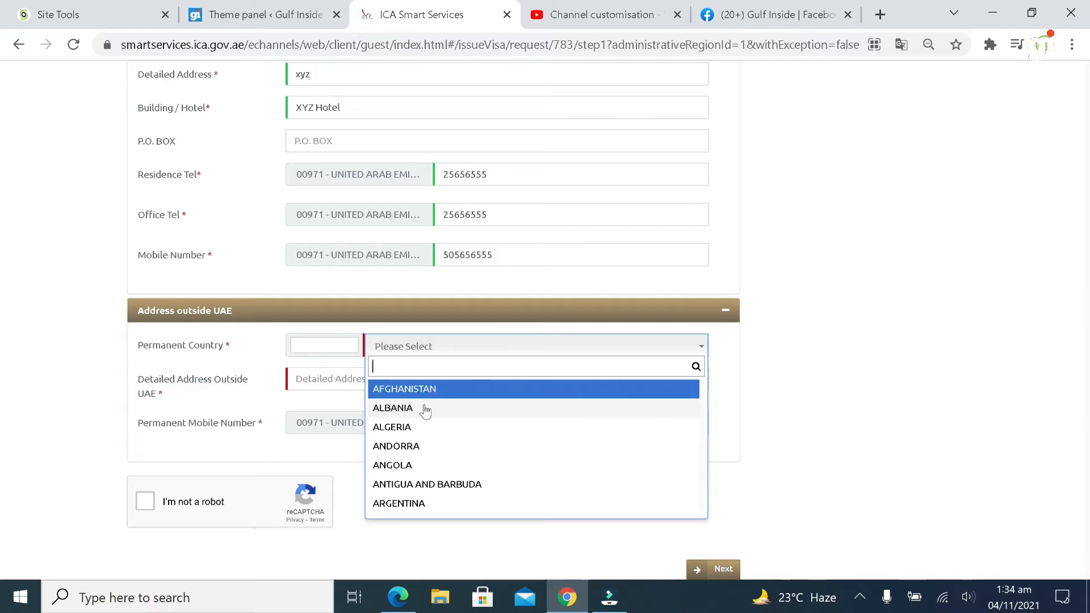
type("pakistan")
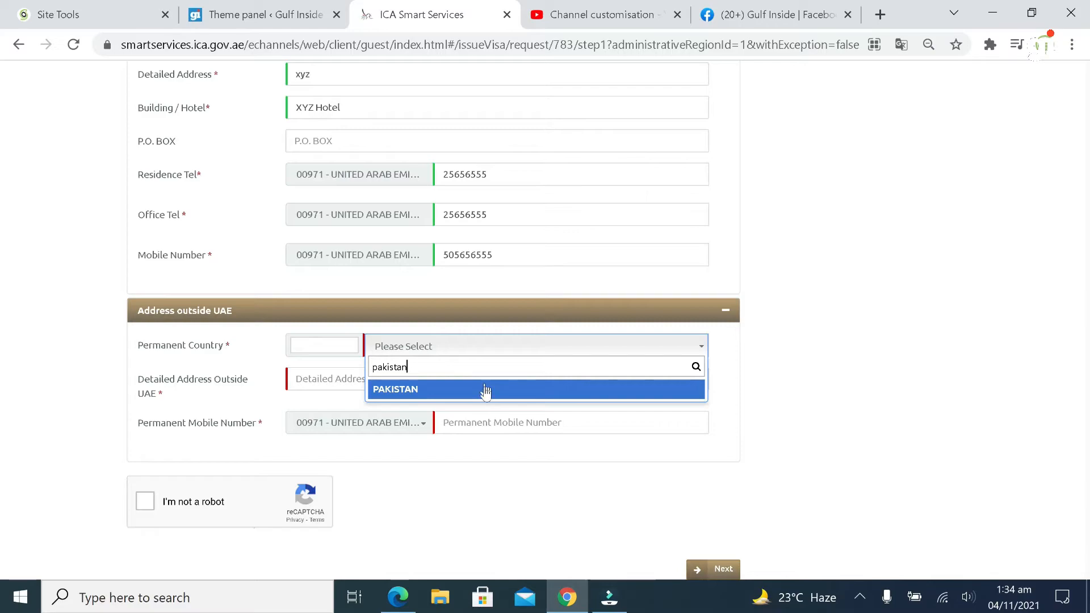
left_click(484, 390)
key("Tab")
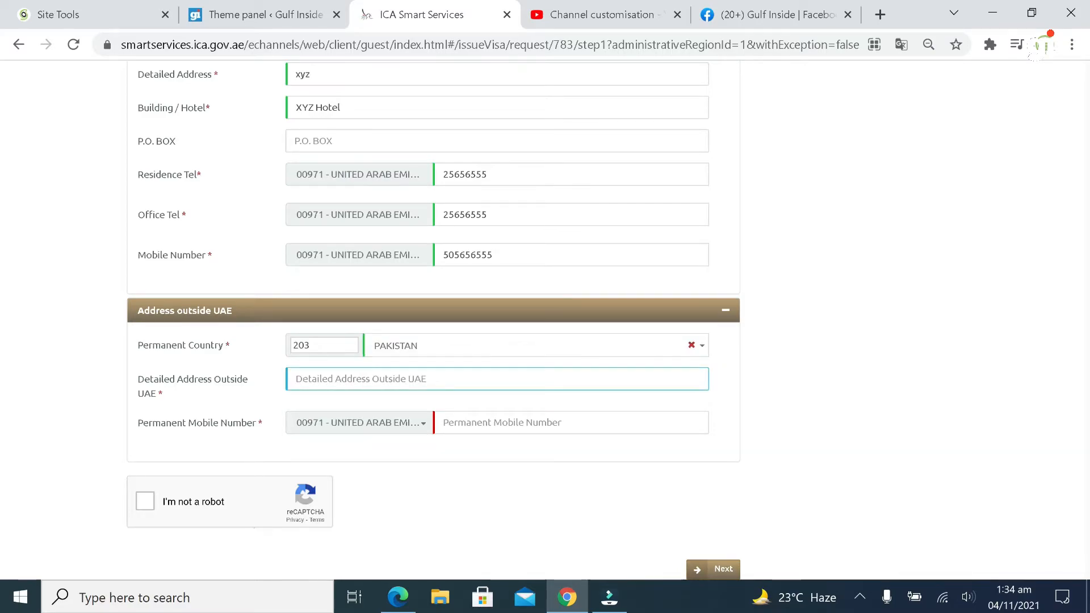
type("xyz")
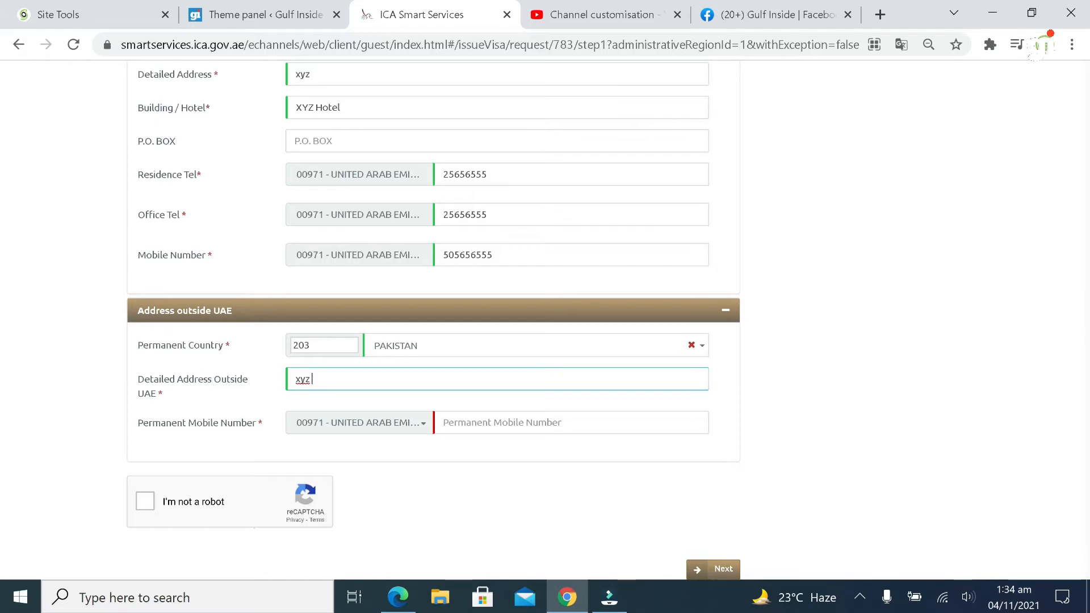
type(" karachi")
left_click(421, 429)
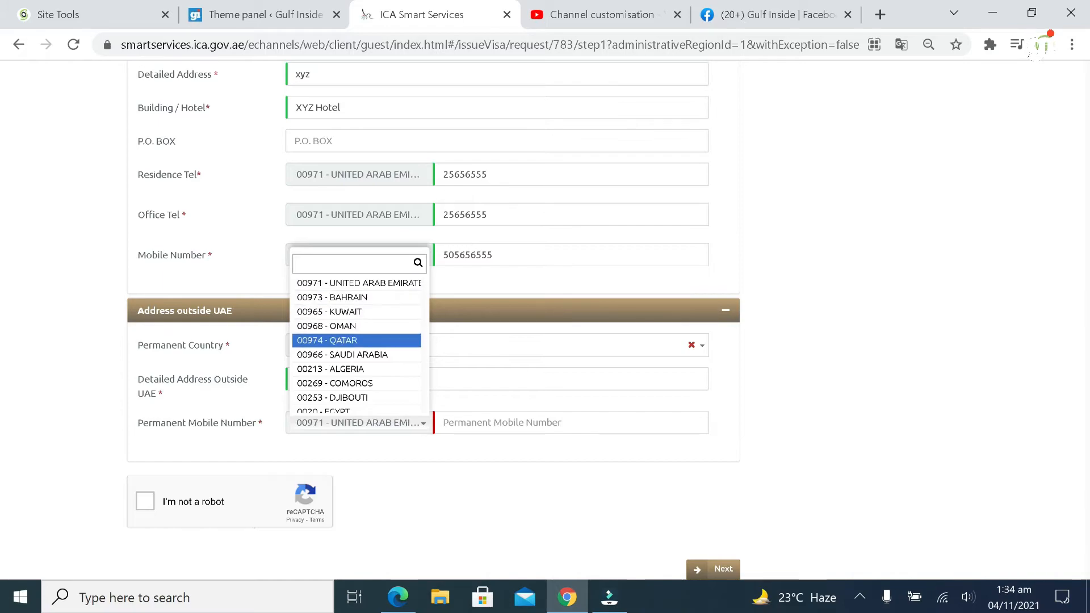
type("pakis")
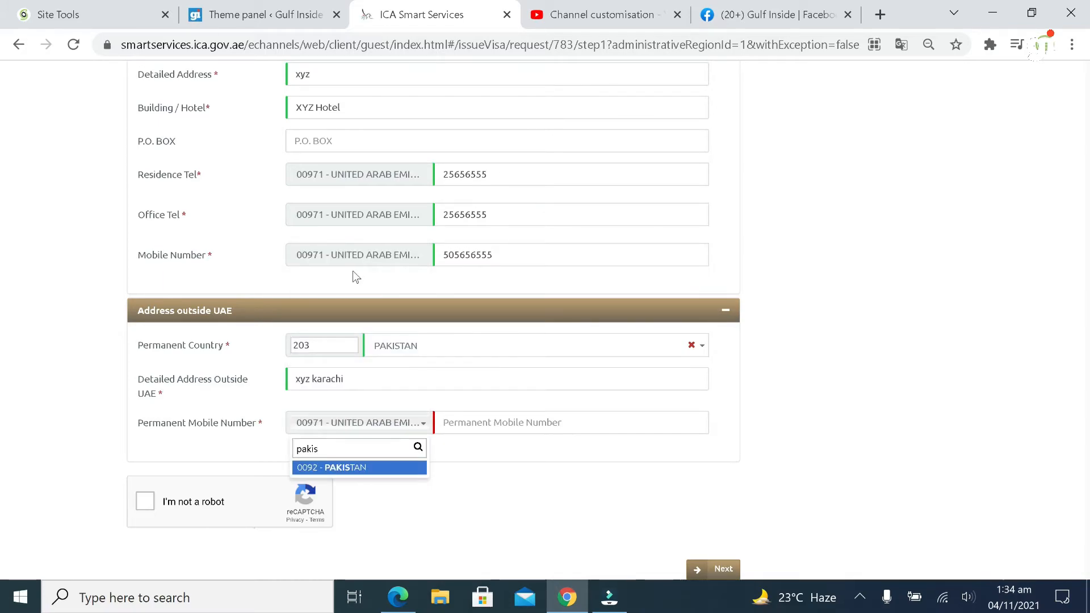
left_click(348, 469)
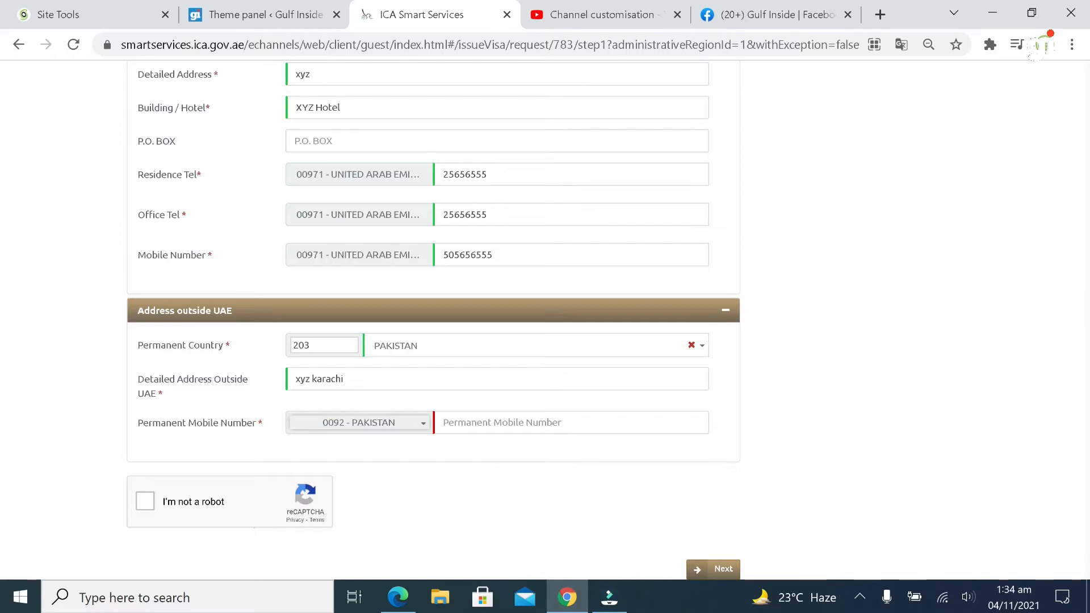
left_click(474, 425)
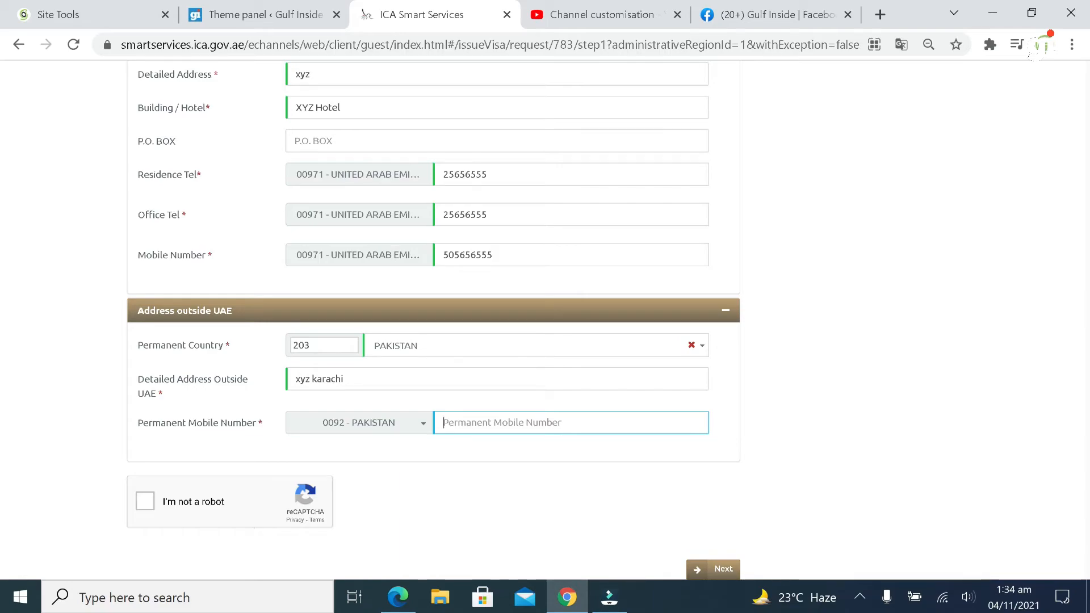
type("6567567567")
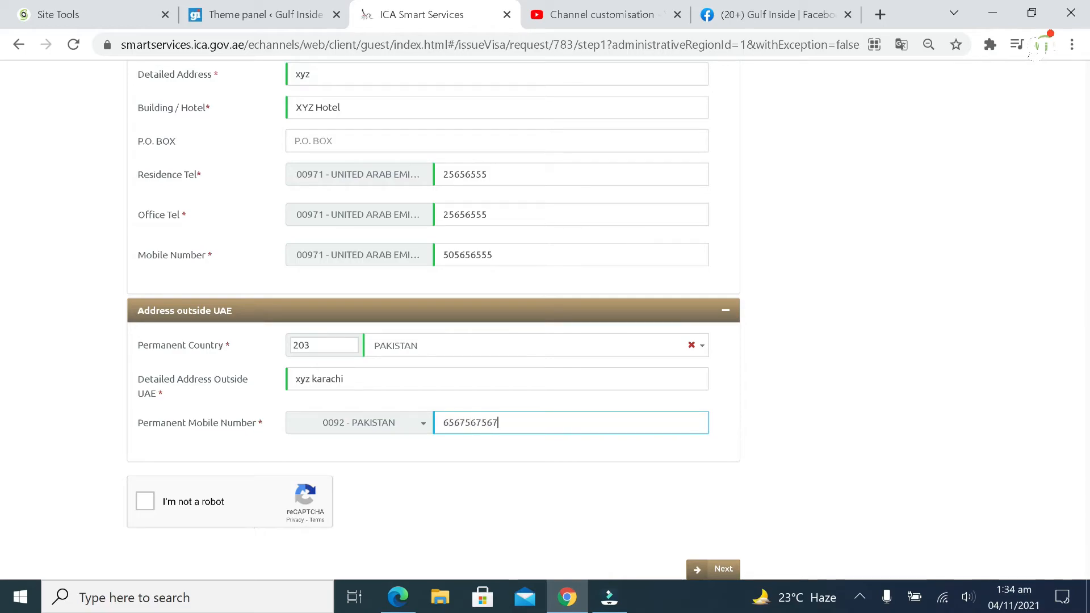
left_click(513, 482)
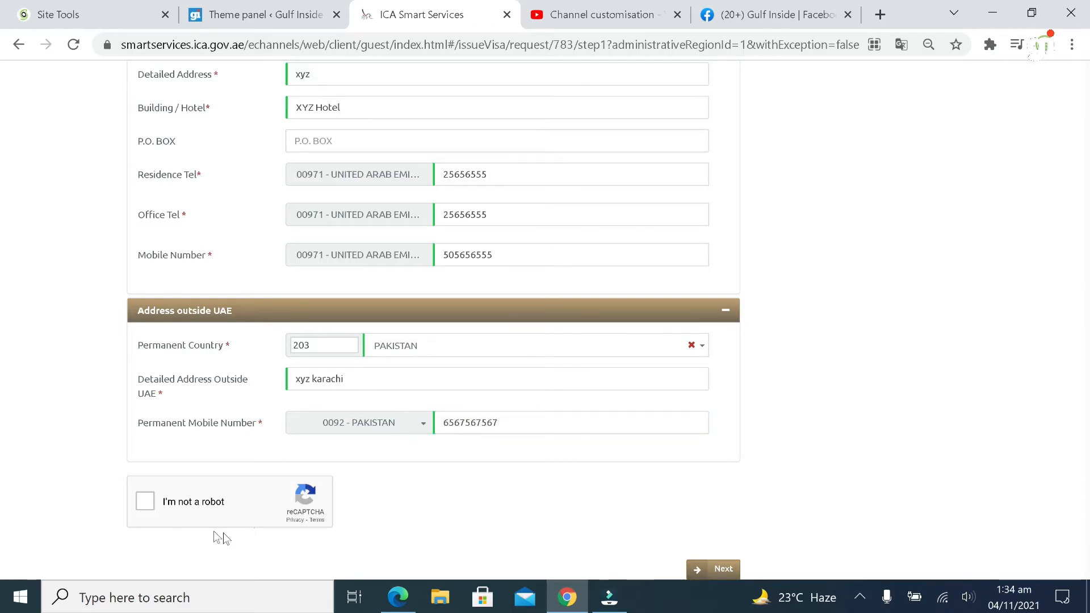
Pass the reCAPTCHA check and submit the request information
left_click(145, 503)
scroll(688, 528, "down", 1)
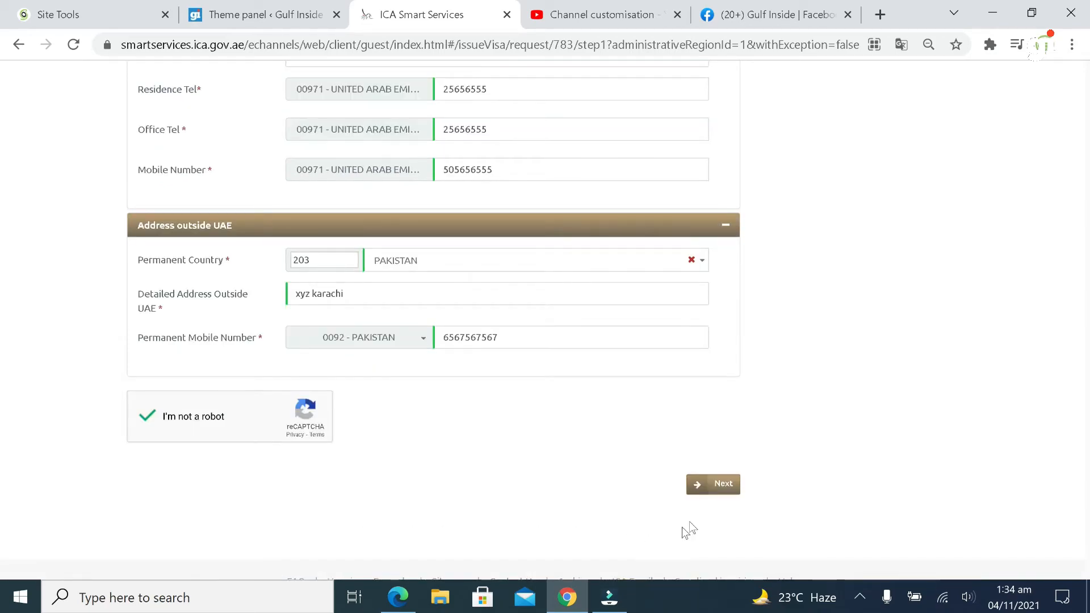
left_click(718, 486)
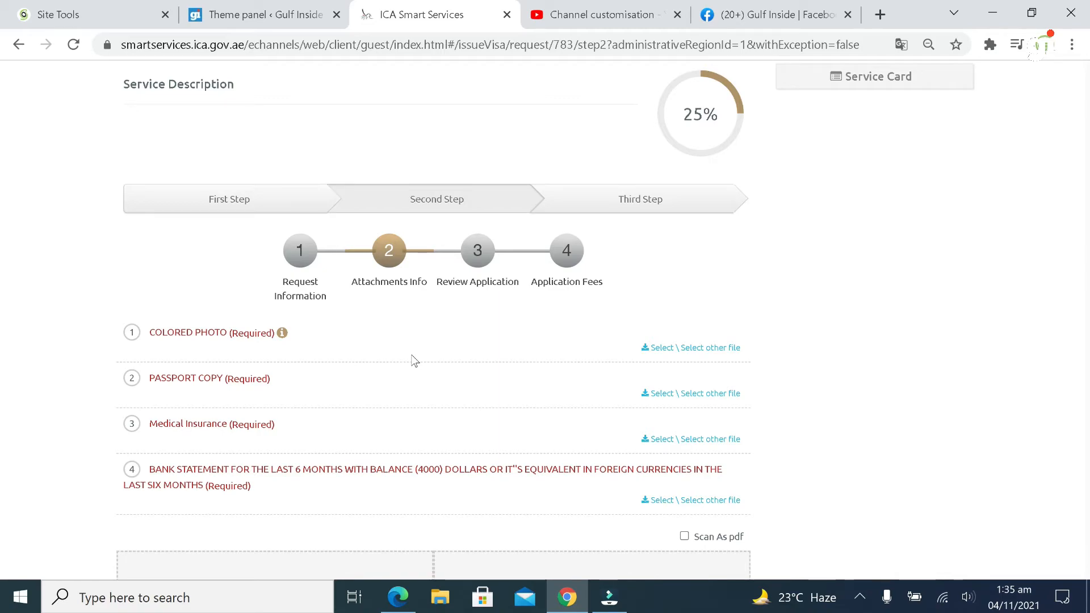
Check the uploaded photo, passport copy, medical insurance and bank statement, then proceed to review
mouse_move(283, 334)
scroll(539, 430, "down", 1)
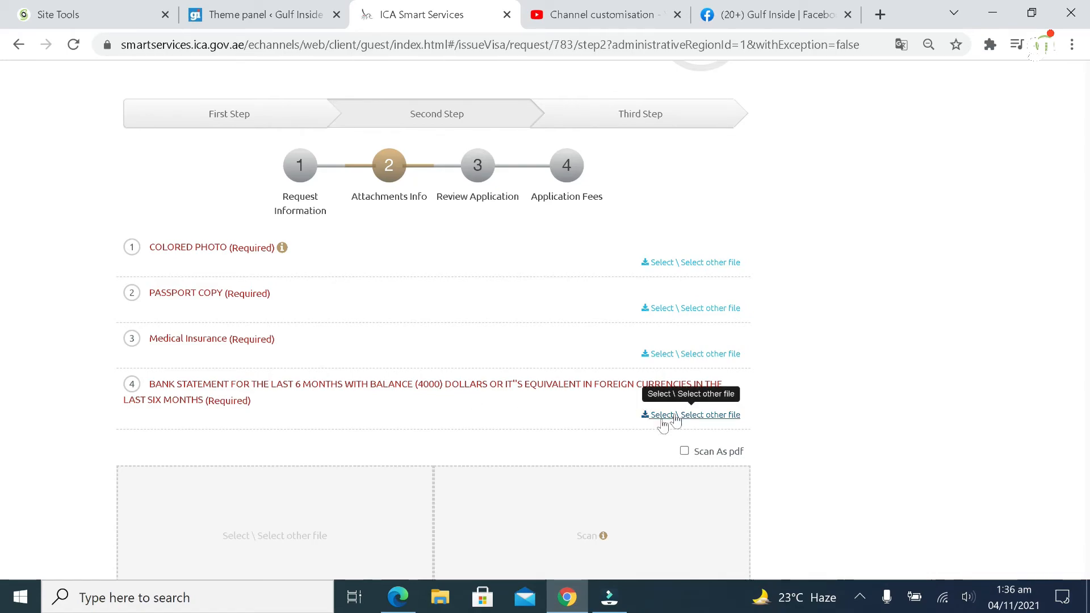
scroll(698, 374, "down", 10)
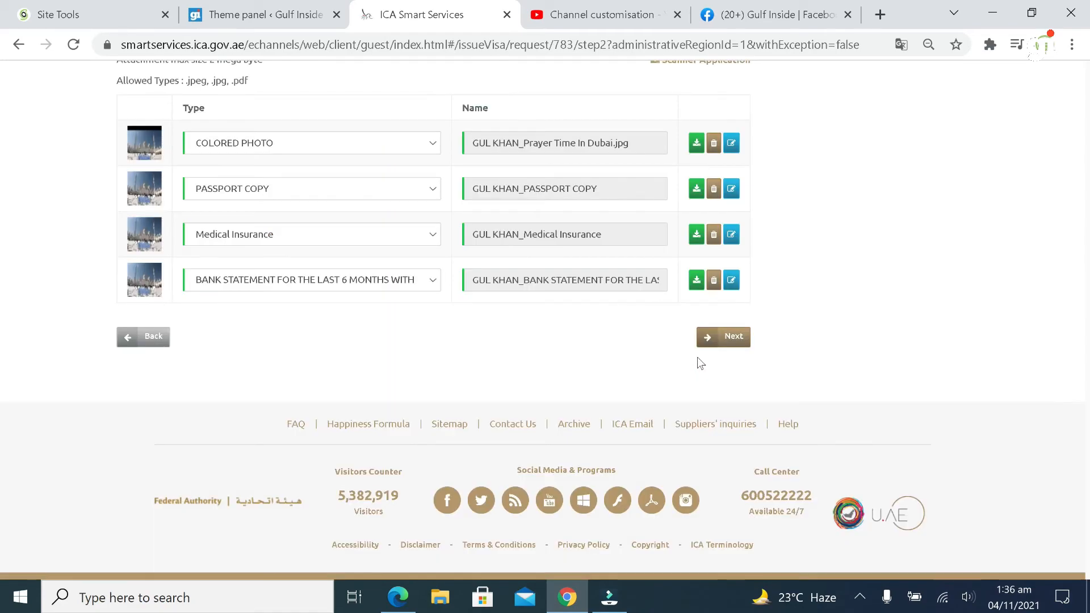
scroll(700, 362, "up", 6)
scroll(703, 366, "up", 3)
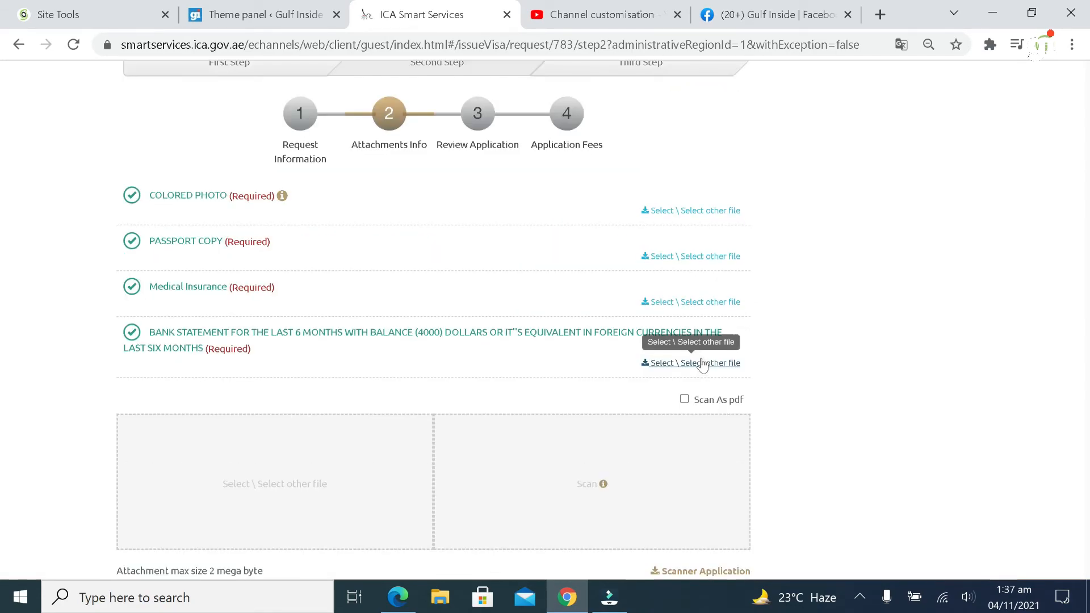
scroll(703, 366, "down", 1)
scroll(702, 366, "down", 2)
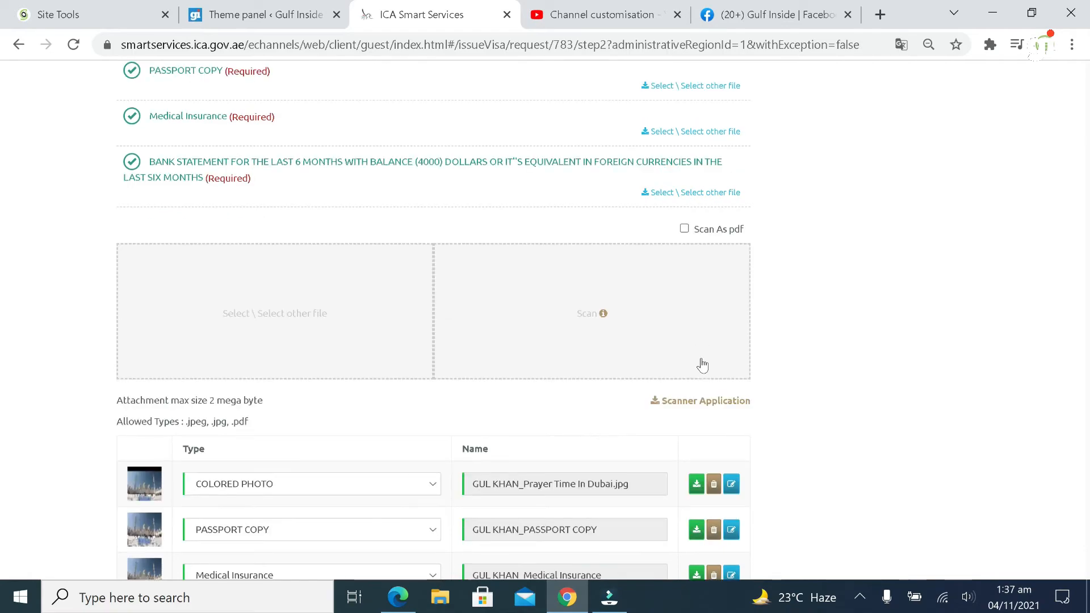
scroll(701, 365, "down", 4)
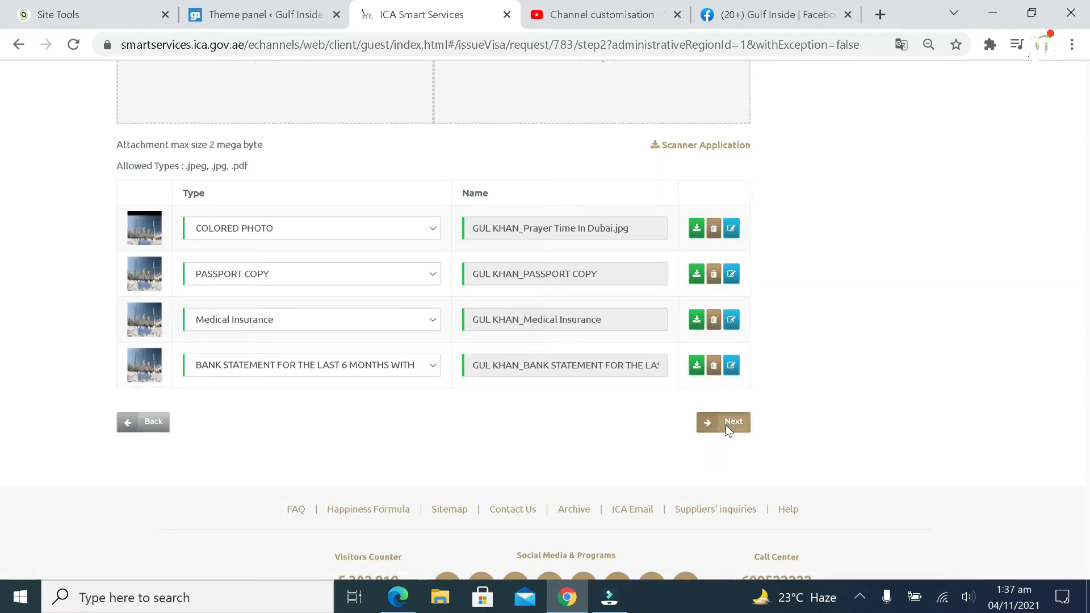
left_click(725, 424)
Scroll through every section of the Review Application summary, then continue to Application Fees
scroll(599, 402, "down", 6)
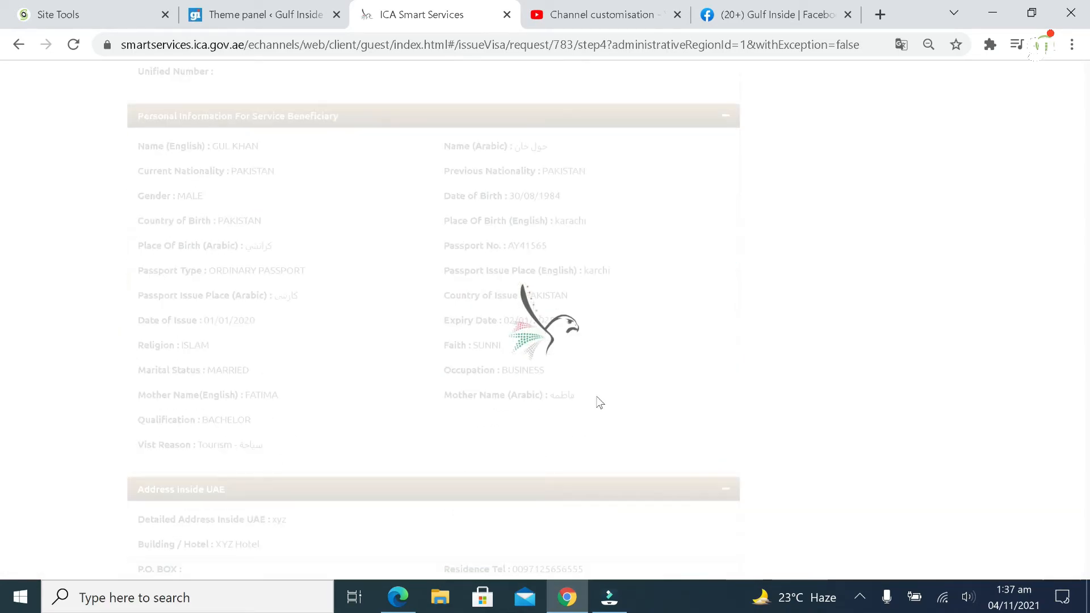
scroll(598, 400, "up", 8)
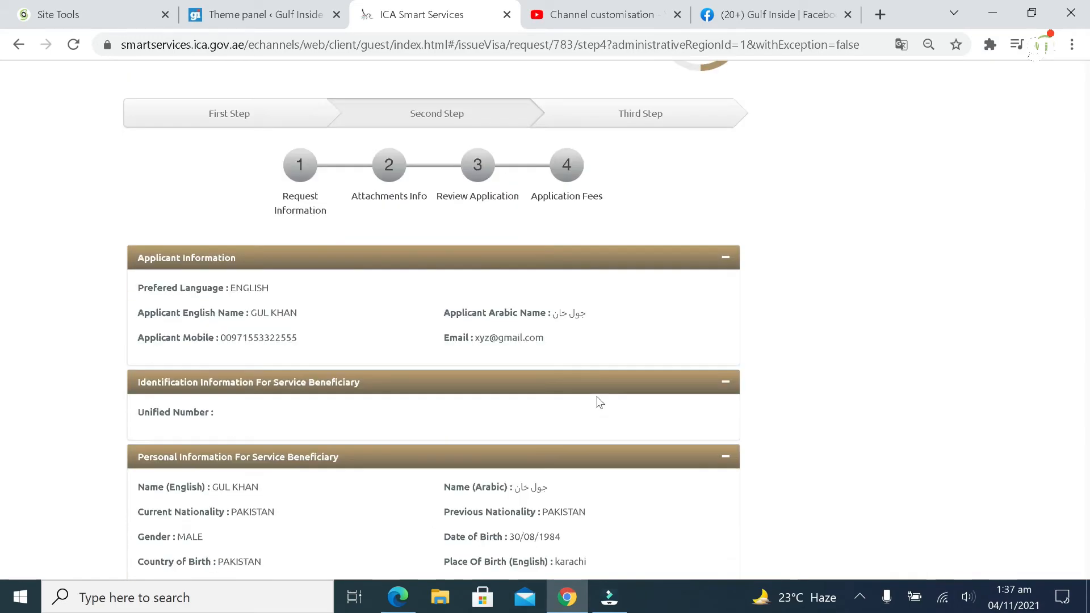
scroll(599, 401, "down", 3)
scroll(599, 400, "up", 4)
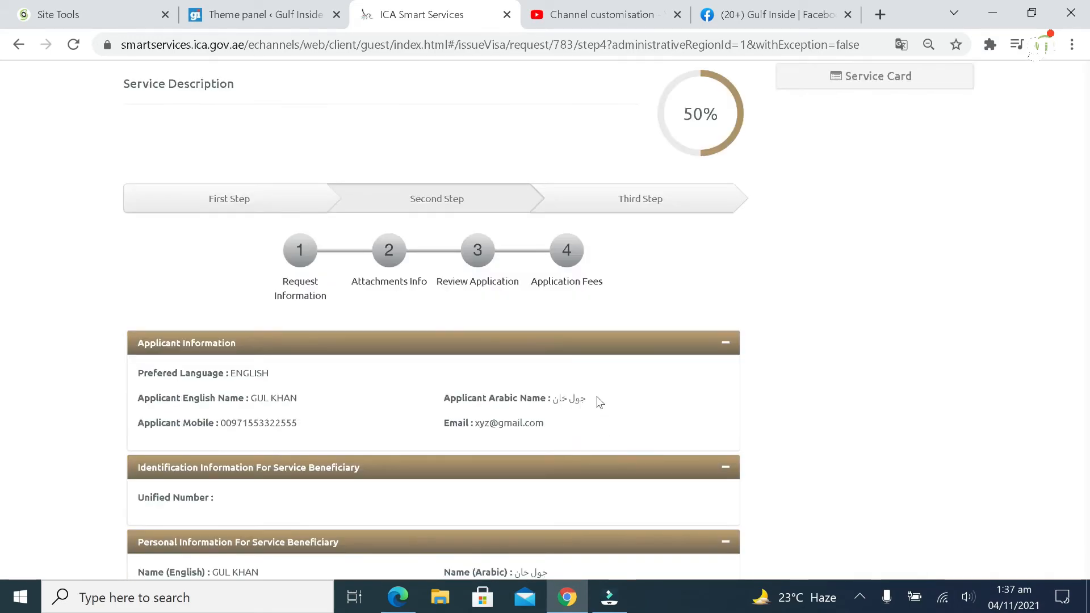
scroll(600, 402, "down", 6)
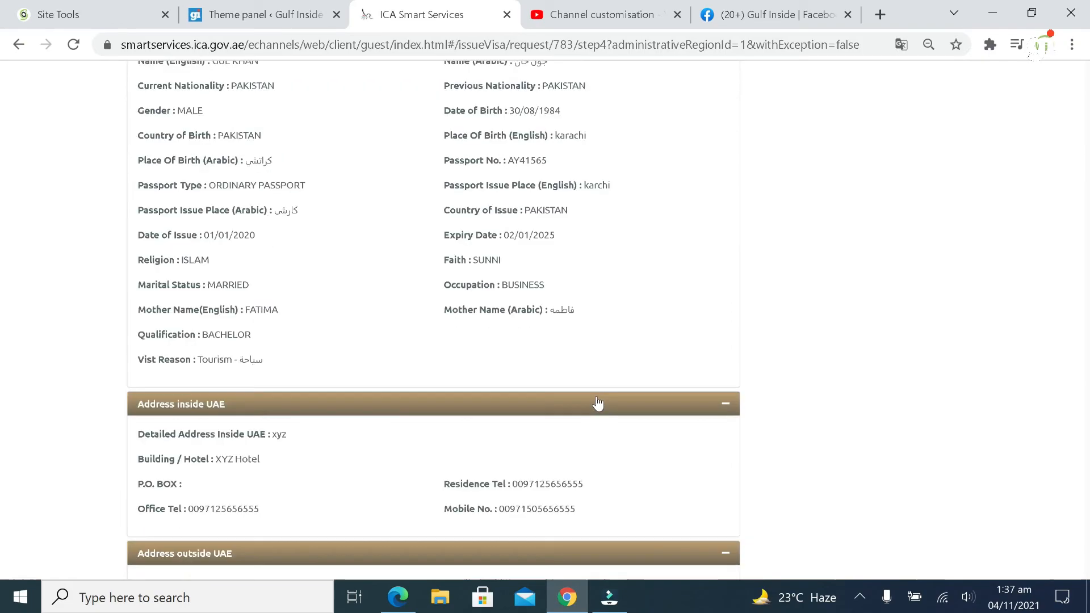
scroll(598, 403, "down", 8)
scroll(600, 402, "up", 2)
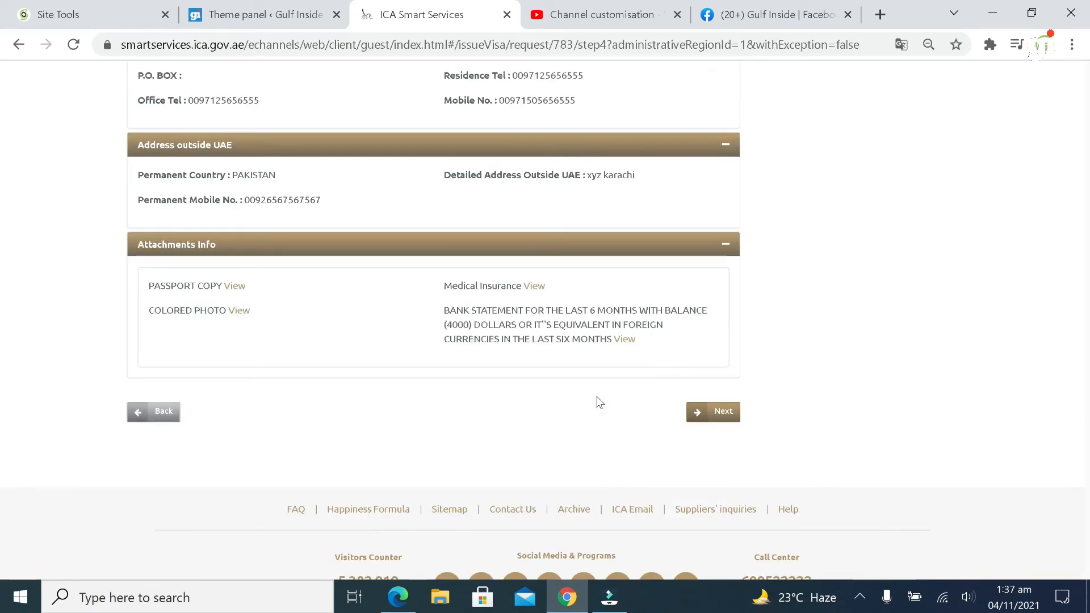
scroll(600, 402, "up", 4)
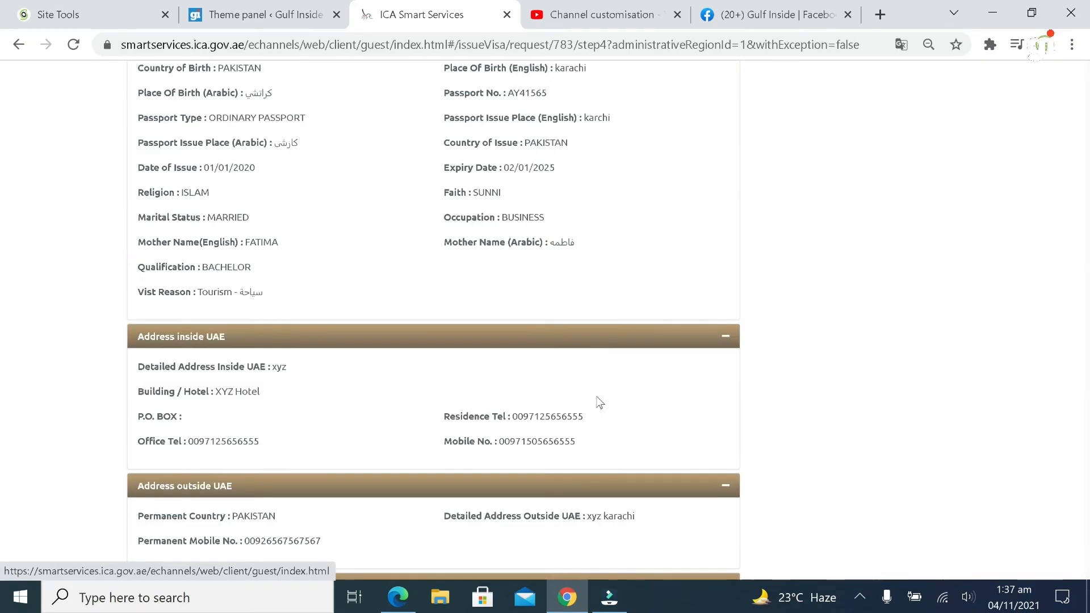
scroll(600, 402, "up", 7)
scroll(600, 402, "down", 6)
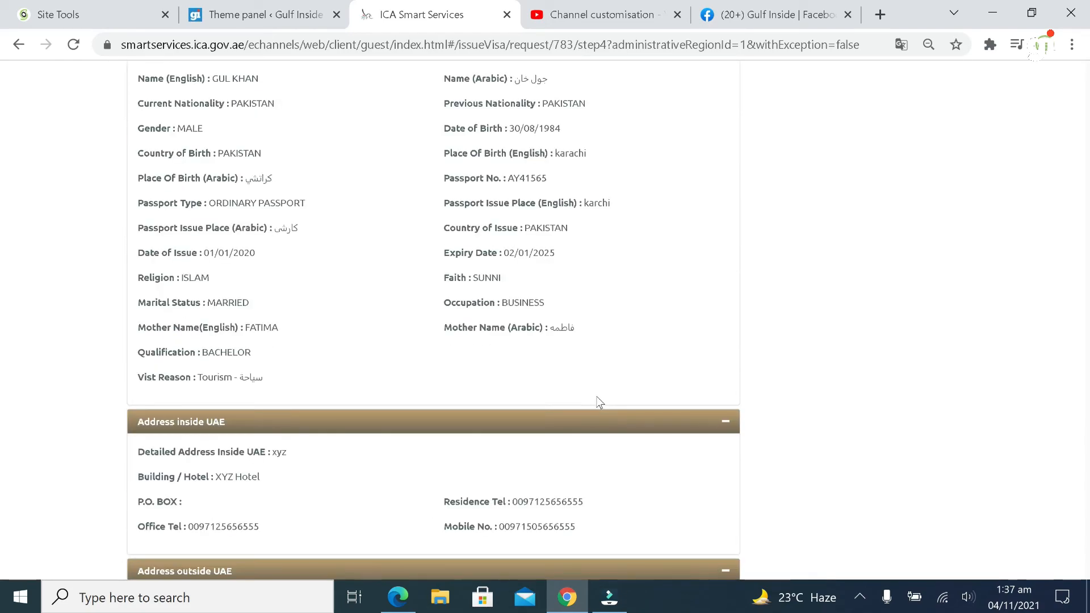
scroll(597, 404, "down", 6)
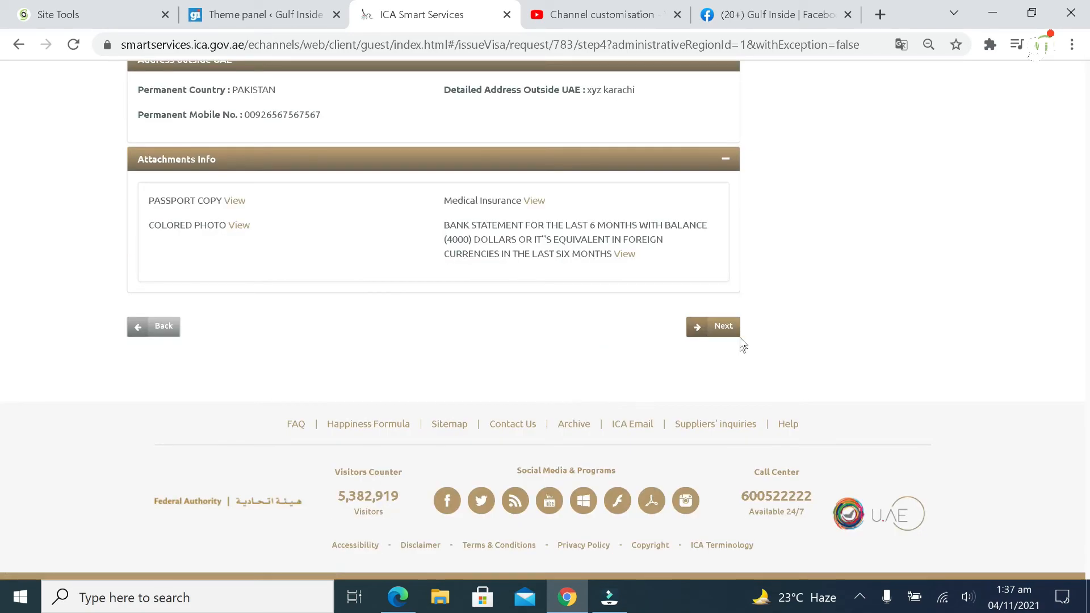
left_click(729, 331)
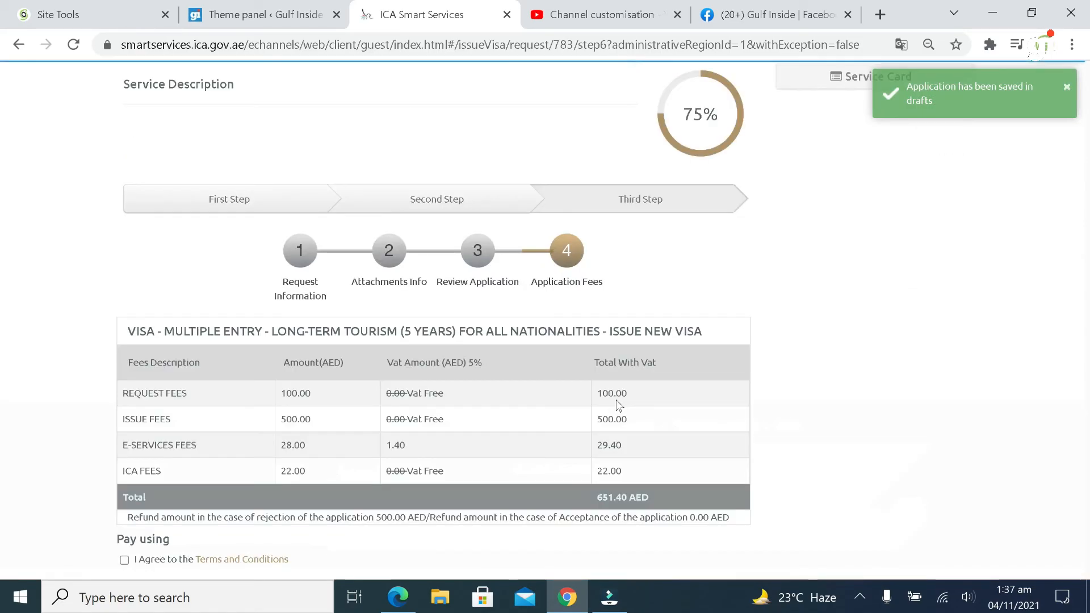
Accept the Terms and Conditions and choose Amwal Credit Card as the payment method
scroll(596, 408, "down", 1)
scroll(514, 407, "down", 1)
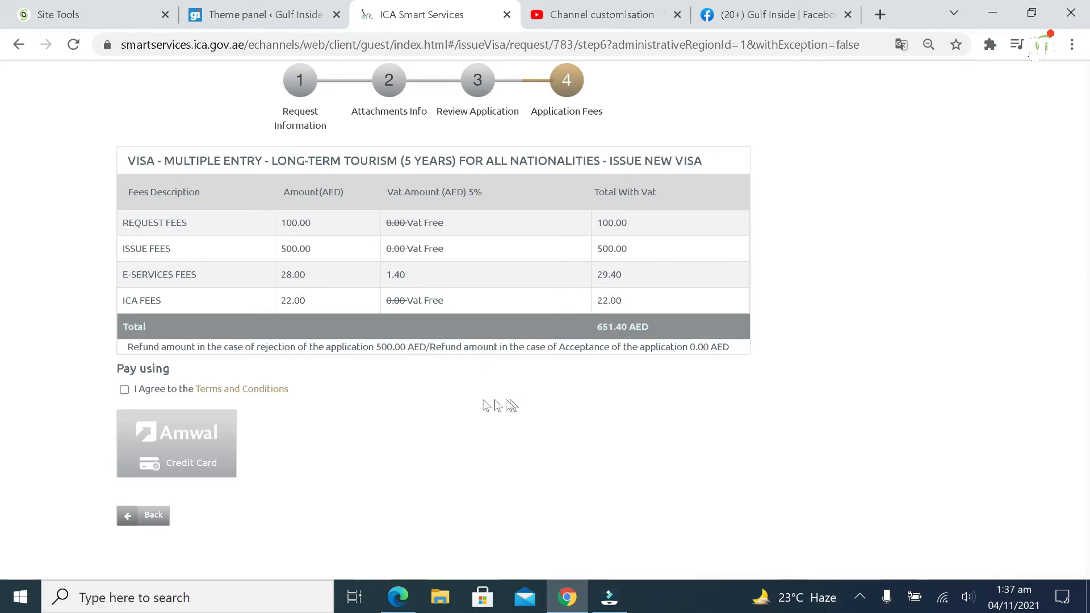
scroll(358, 366, "up", 2)
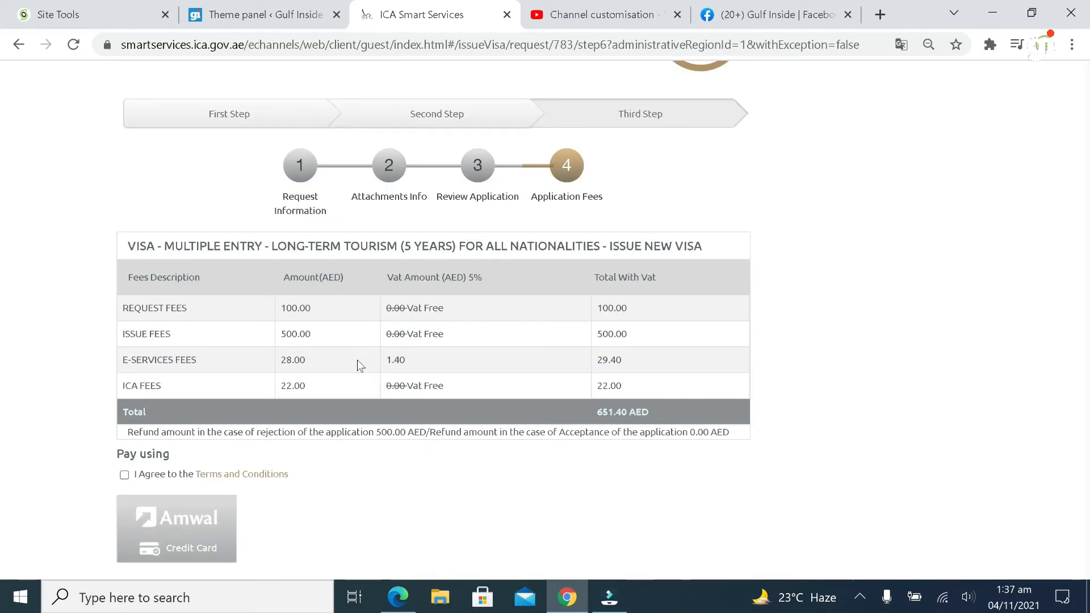
scroll(358, 367, "down", 2)
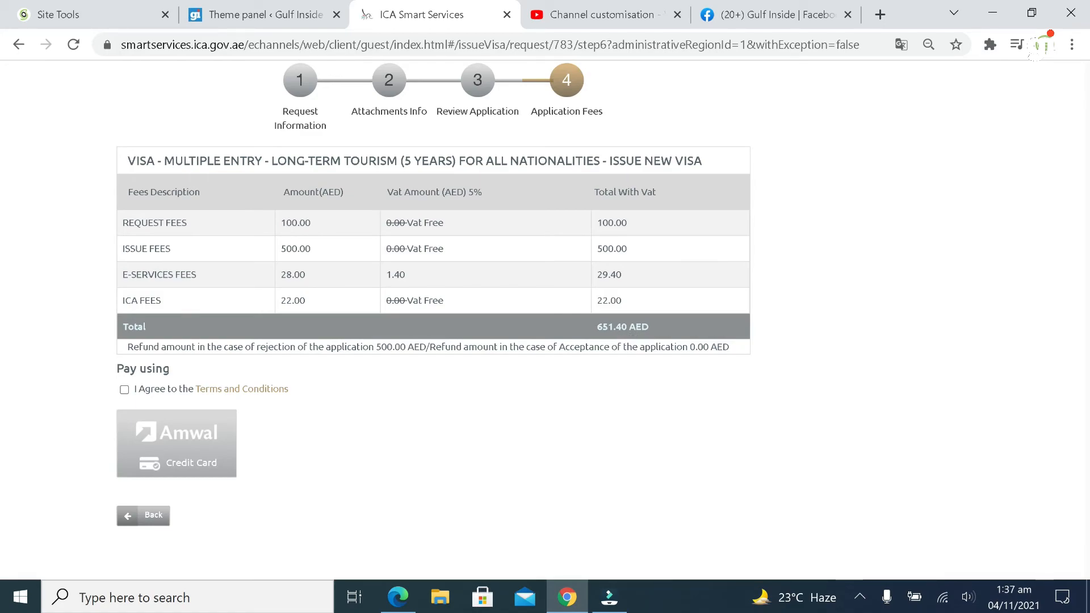
scroll(630, 487, "up", 2)
scroll(630, 485, "down", 3)
left_click(124, 390)
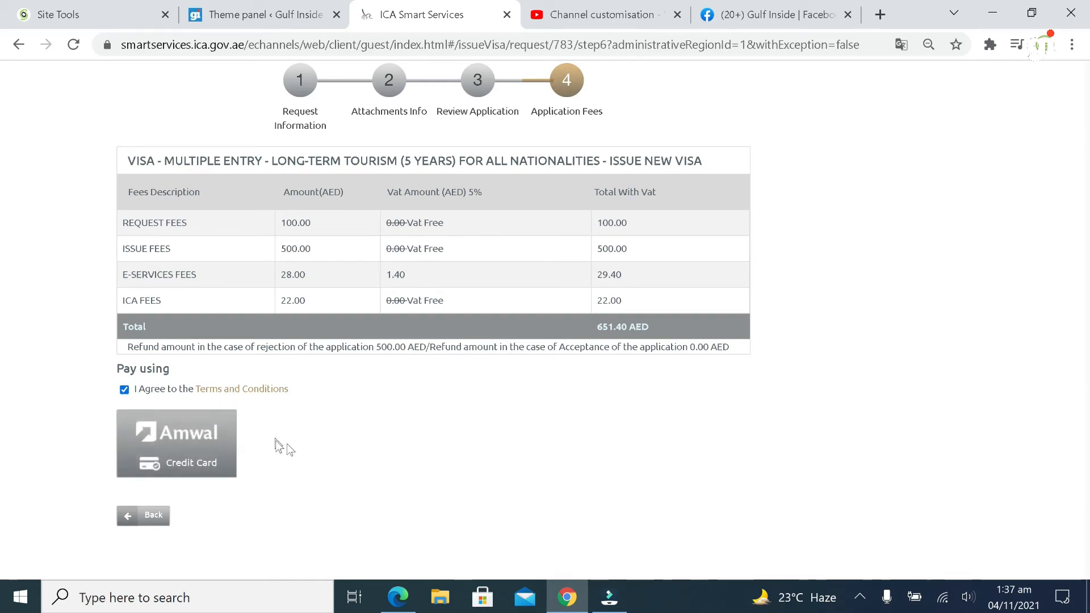
left_click(187, 447)
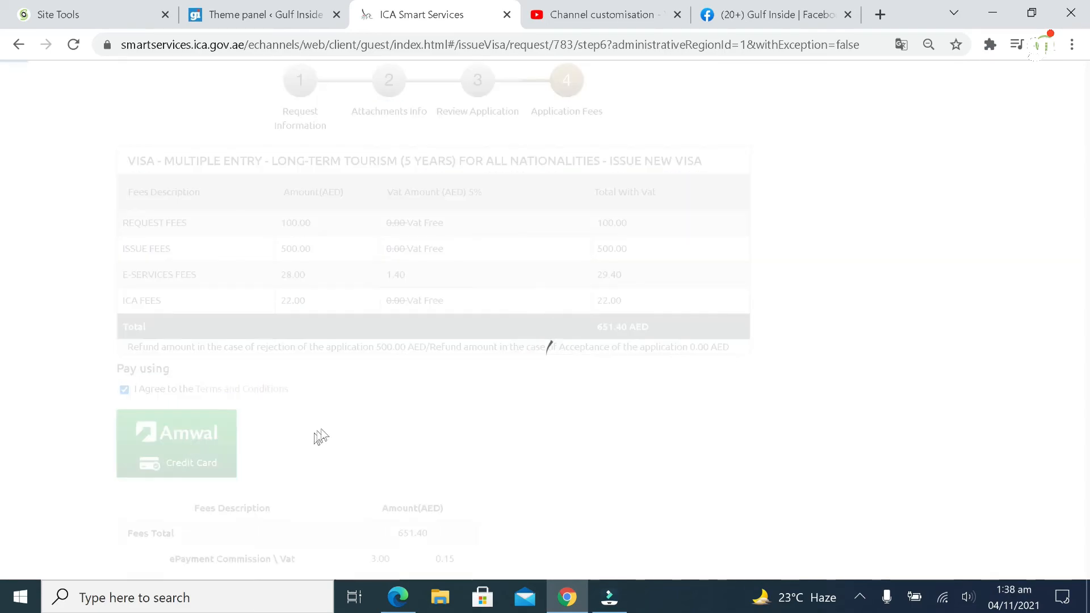
Confirm the 660.29 AED final total and pay to open the card checkout
scroll(325, 434, "down", 4)
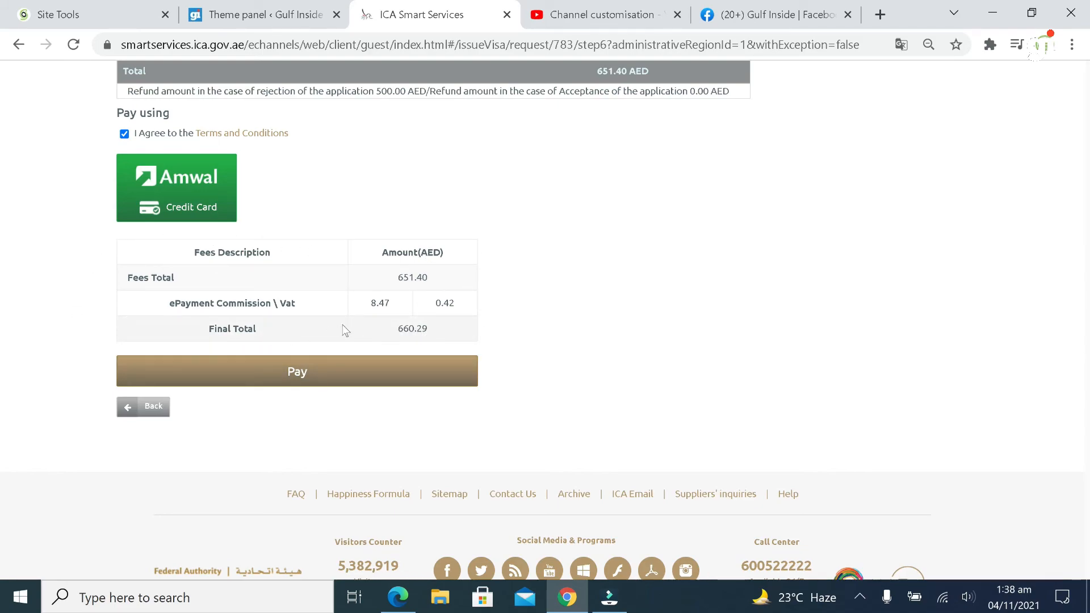
left_click_drag(397, 329, 438, 328)
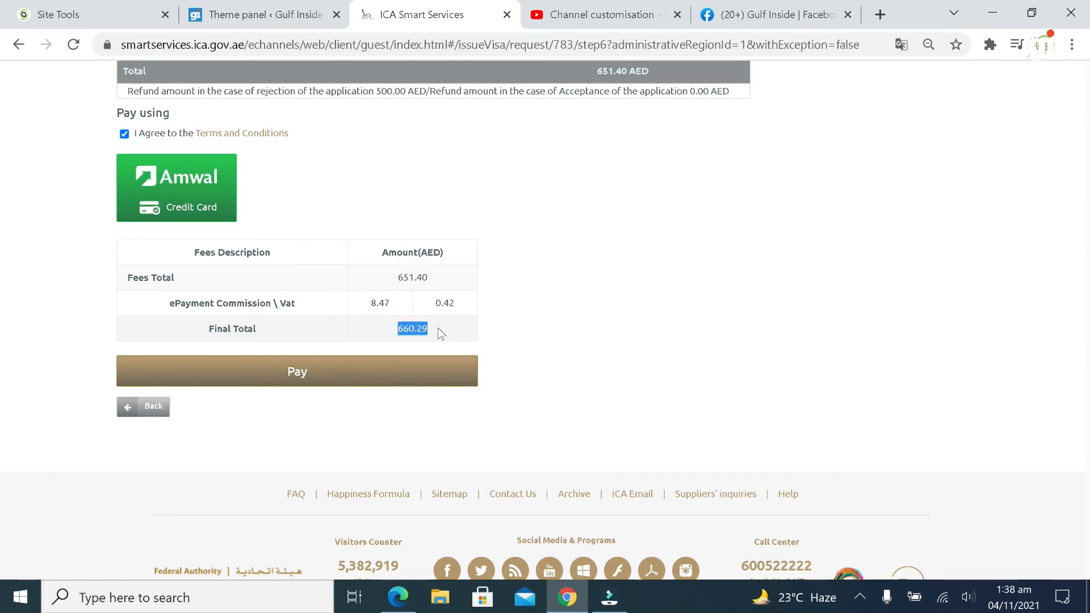
left_click(438, 328)
left_click(334, 385)
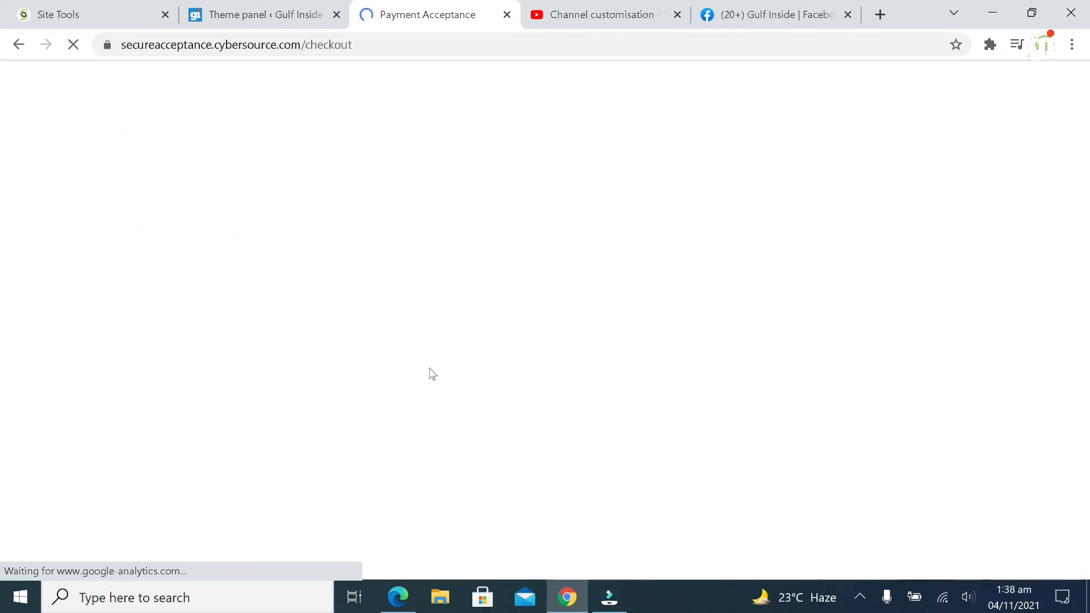